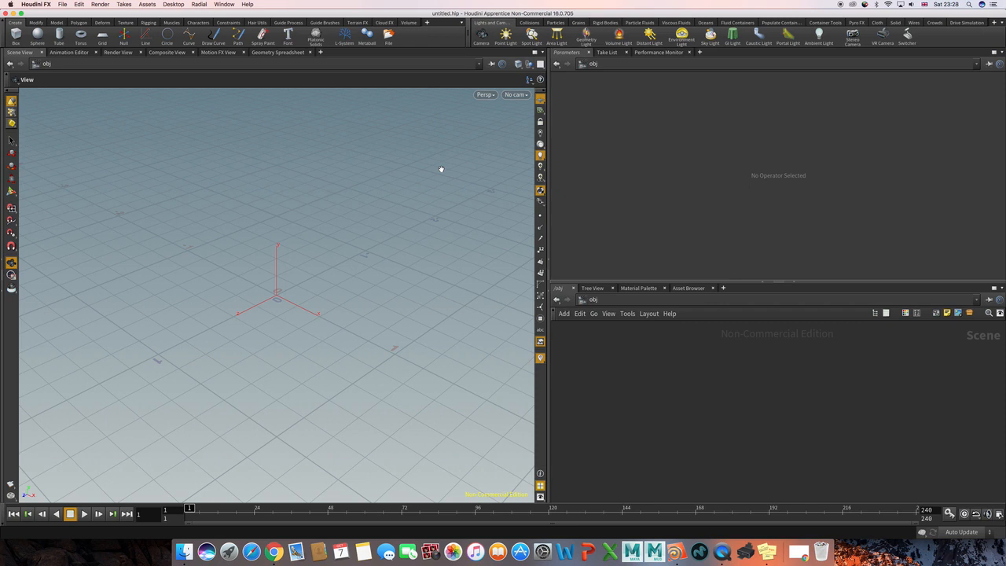
# Resize the panes to make the parameter area wider and the network area both wider and taller.
pyautogui.moveTo(548, 125); pyautogui.dragTo(525, 126)
pyautogui.moveTo(590, 282); pyautogui.dragTo(554, 260)
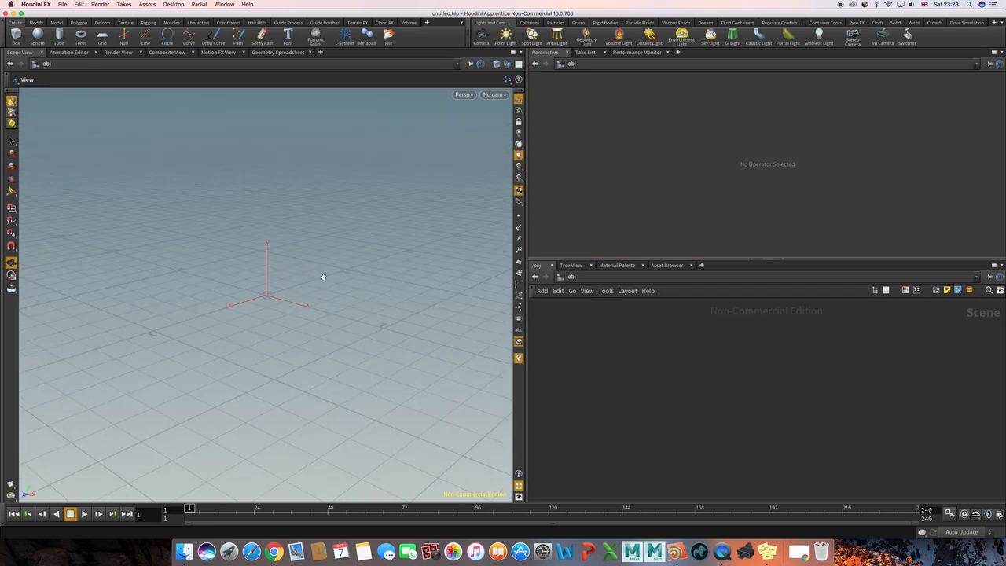
pyautogui.moveTo(304, 290); pyautogui.dragTo(305, 303)
# Add a Geometry object to the empty object network.
pyautogui.press('Tab')
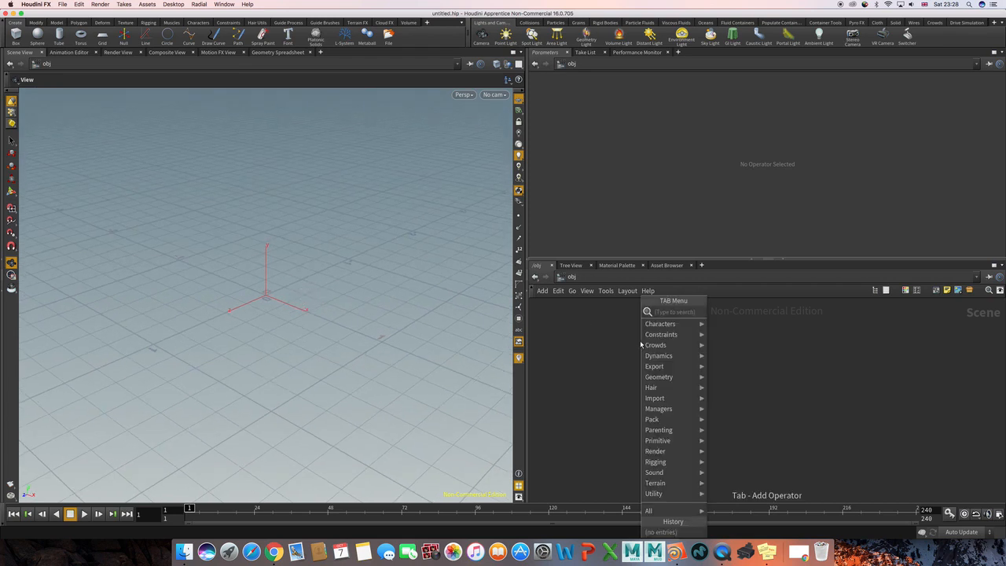
pyautogui.write('ge')
pyautogui.press('Return')
pyautogui.click(641, 343)
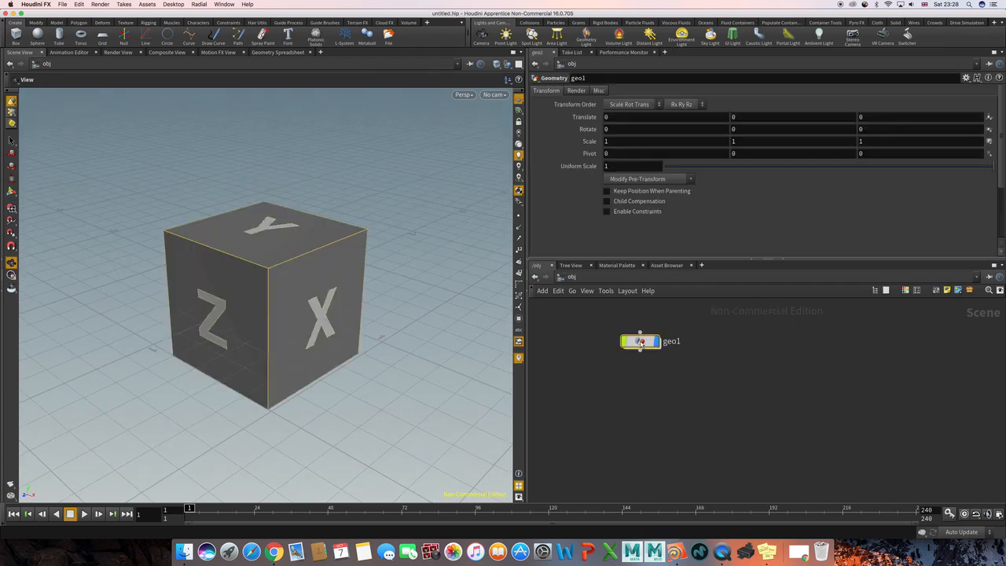
# Go inside the geo1 object and delete its default File node.
pyautogui.moveTo(641, 343)
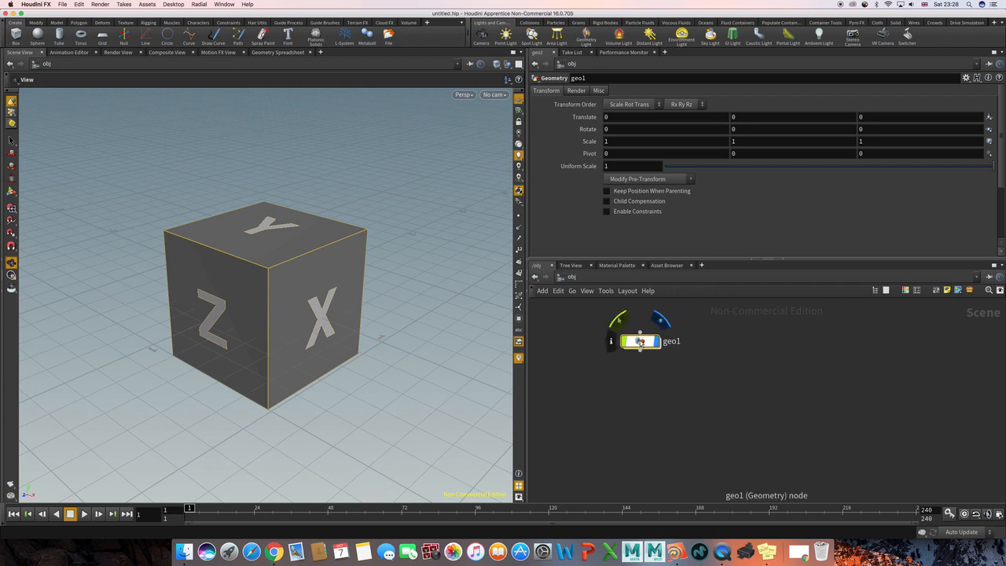
pyautogui.press('i')
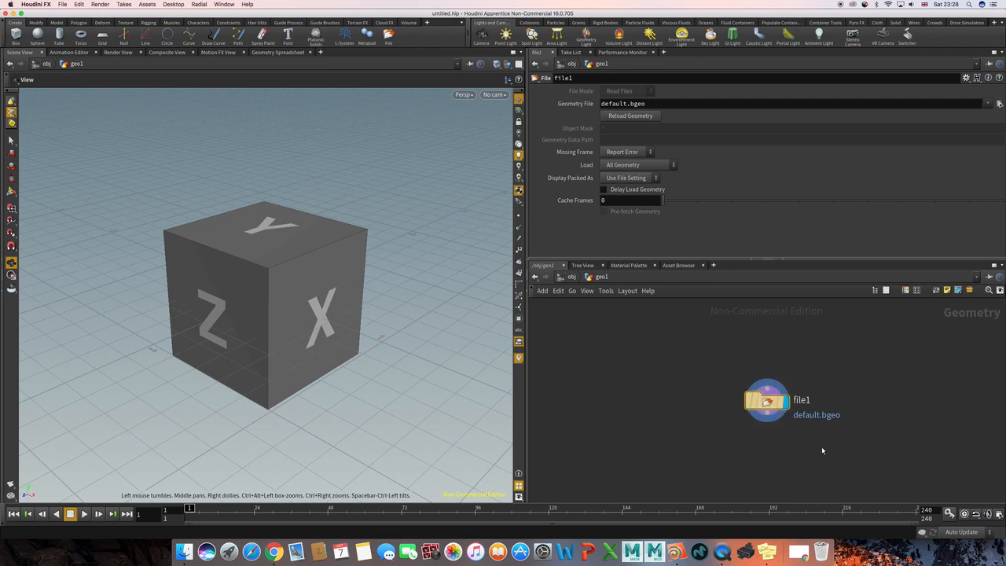
pyautogui.press('Tab')
pyautogui.click(714, 380)
pyautogui.press('Delete')
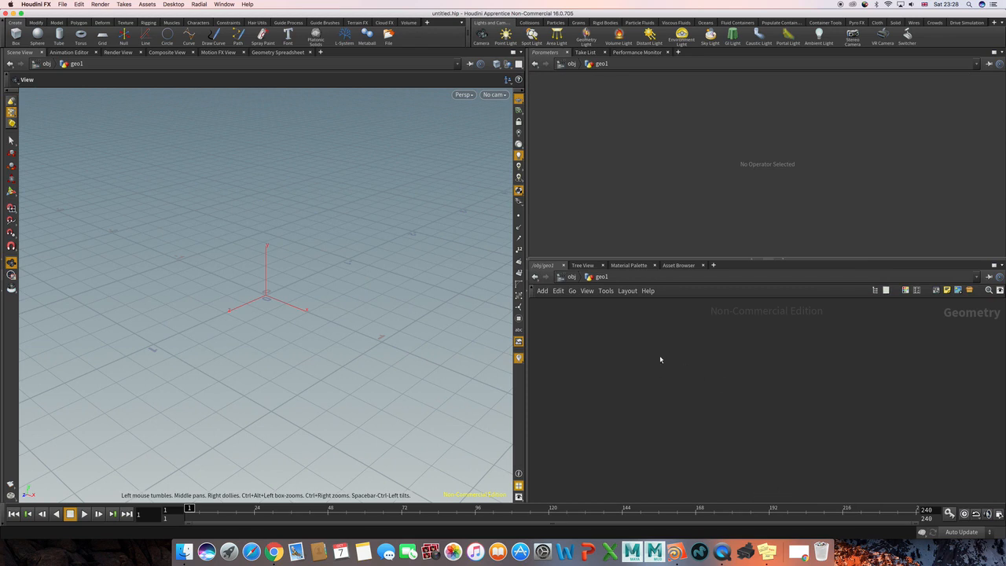
# Add a Sphere node inside geo1 and set its primitive type to Polygon.
pyautogui.press('Tab')
pyautogui.write('sph')
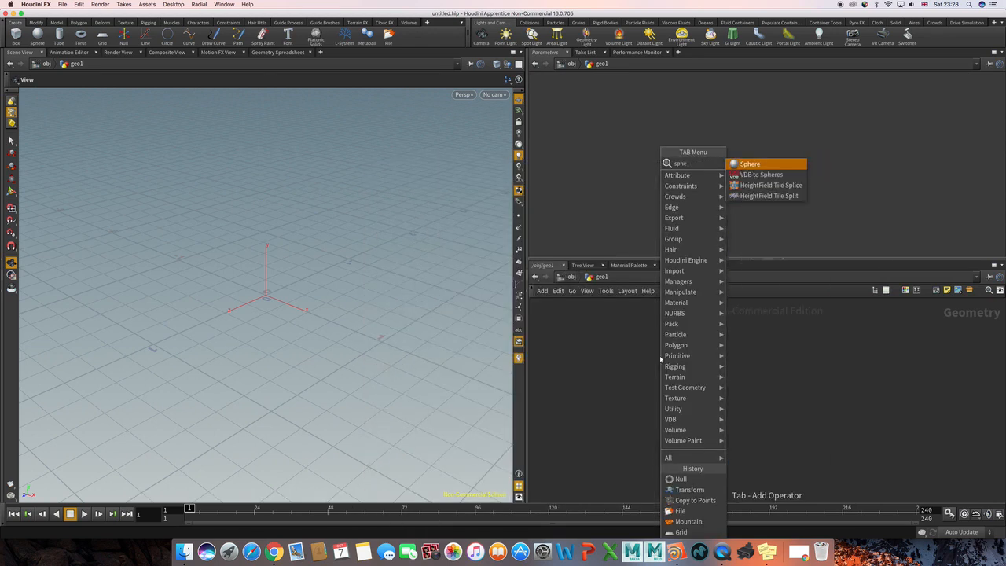
pyautogui.press('Return')
pyautogui.click(661, 359)
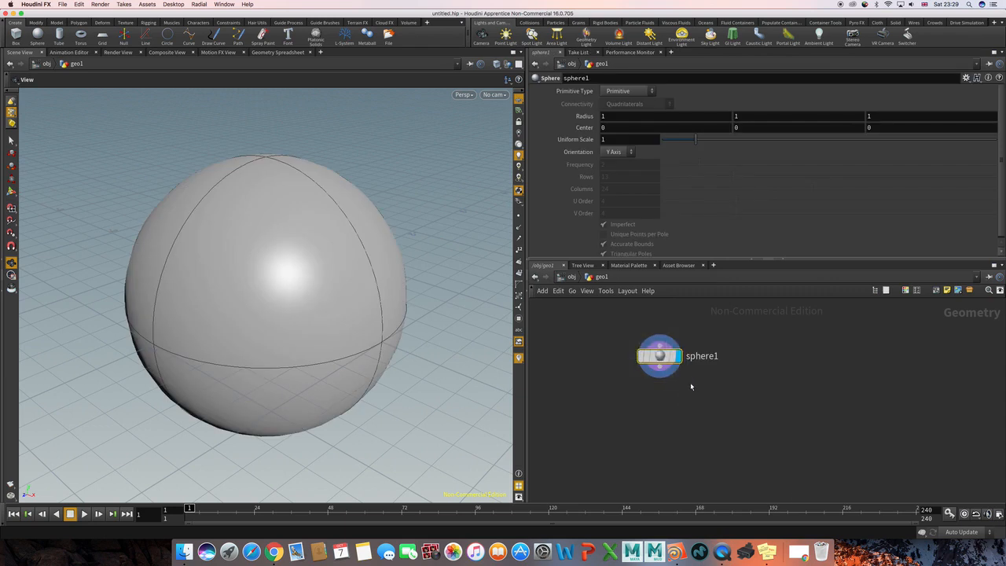
pyautogui.click(622, 92)
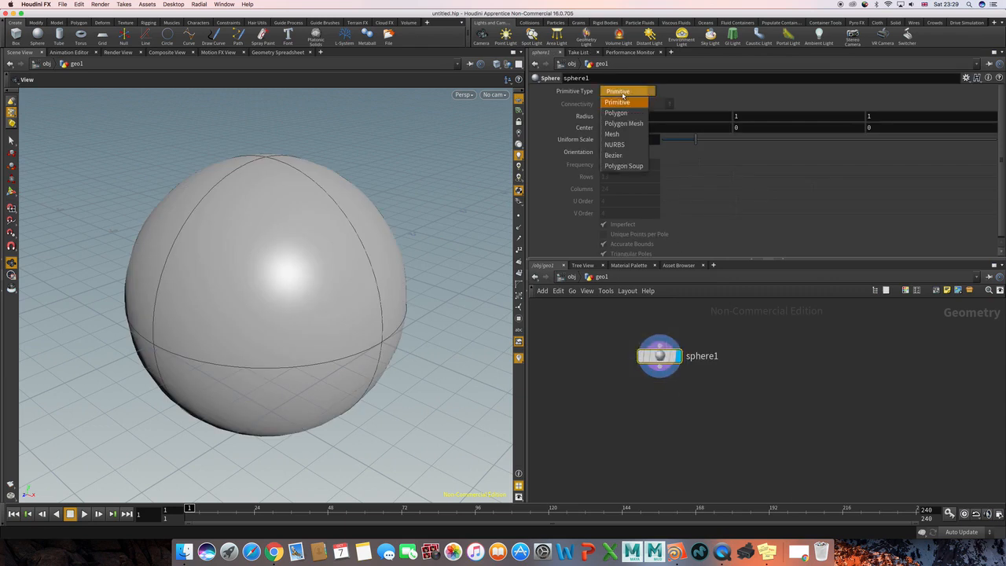
pyautogui.click(616, 113)
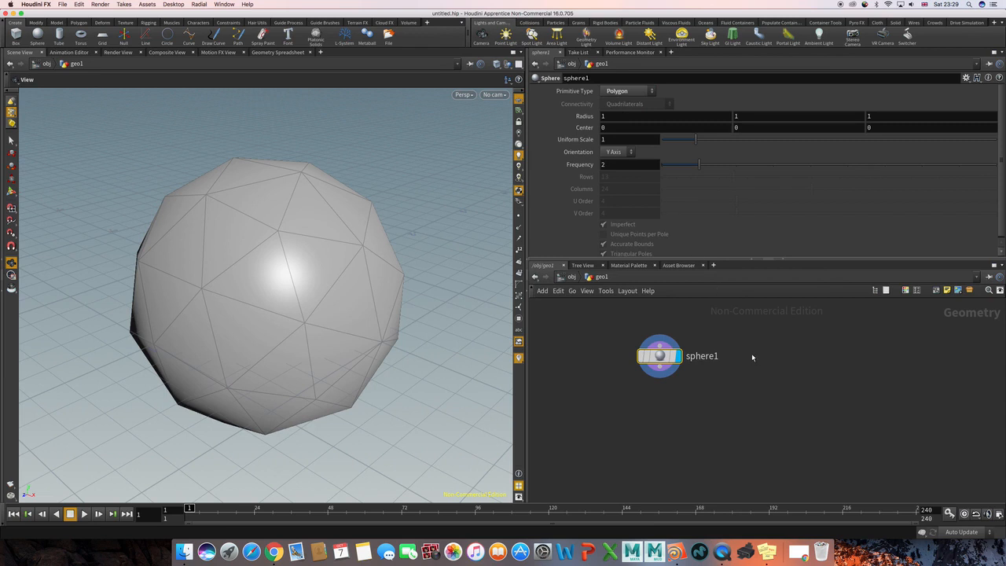
# Set the polygon sphere's frequency to 8.
pyautogui.press('Tab')
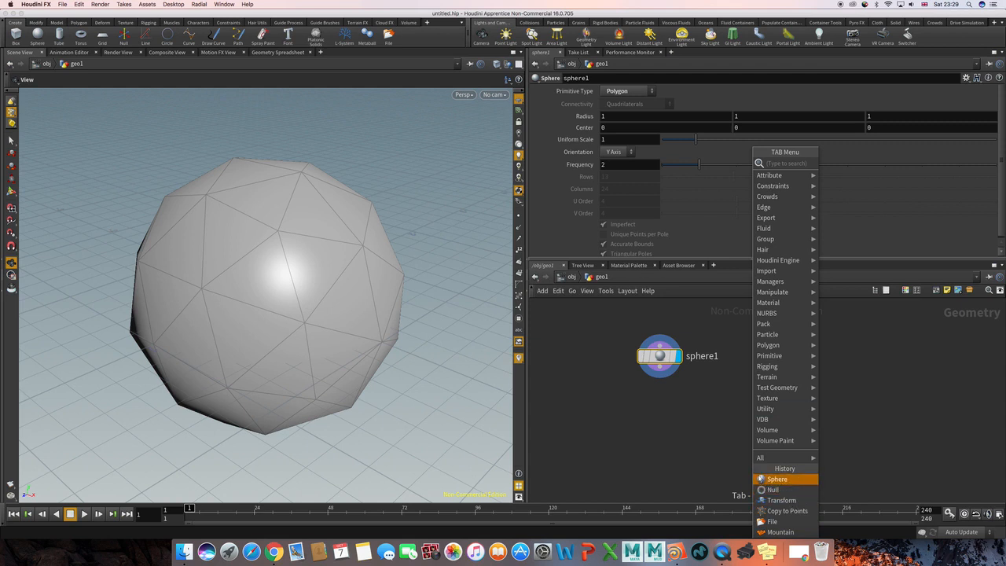
pyautogui.click(712, 461)
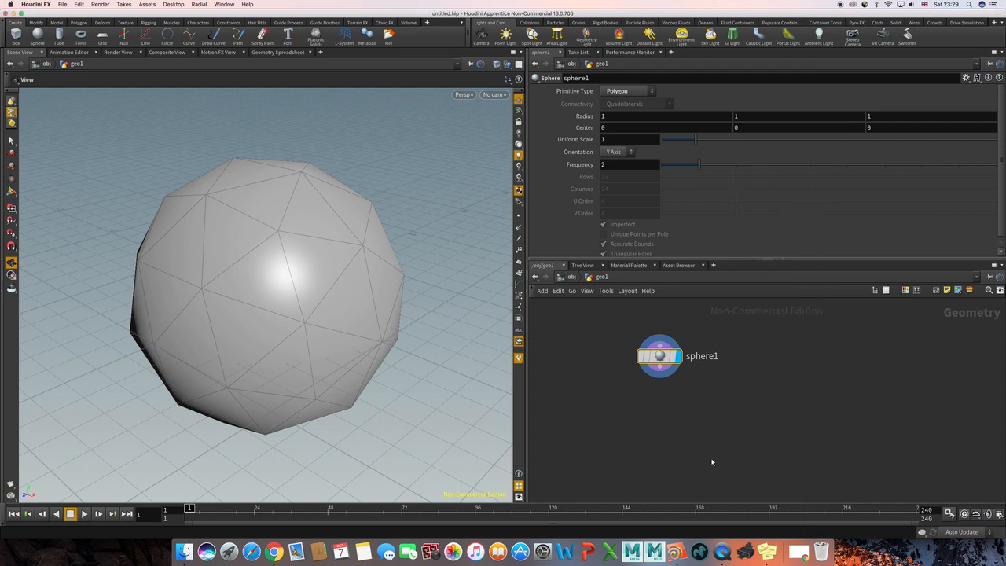
pyautogui.click(690, 445)
pyautogui.moveTo(626, 347); pyautogui.dragTo(725, 406)
pyautogui.moveTo(699, 165); pyautogui.dragTo(923, 164)
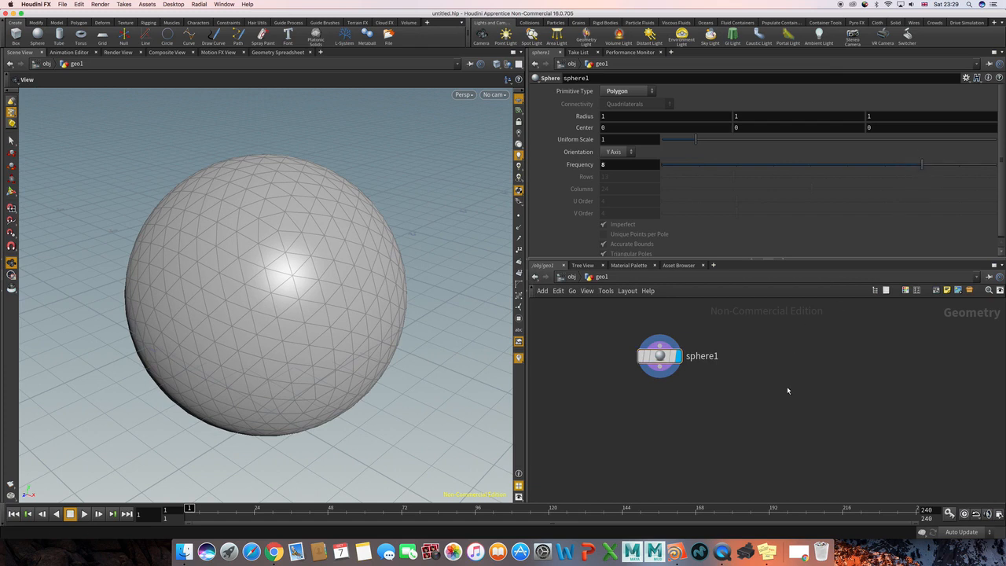
# Add a Mountain node below the sphere node and connect the sphere's output to its input.
pyautogui.press('h')
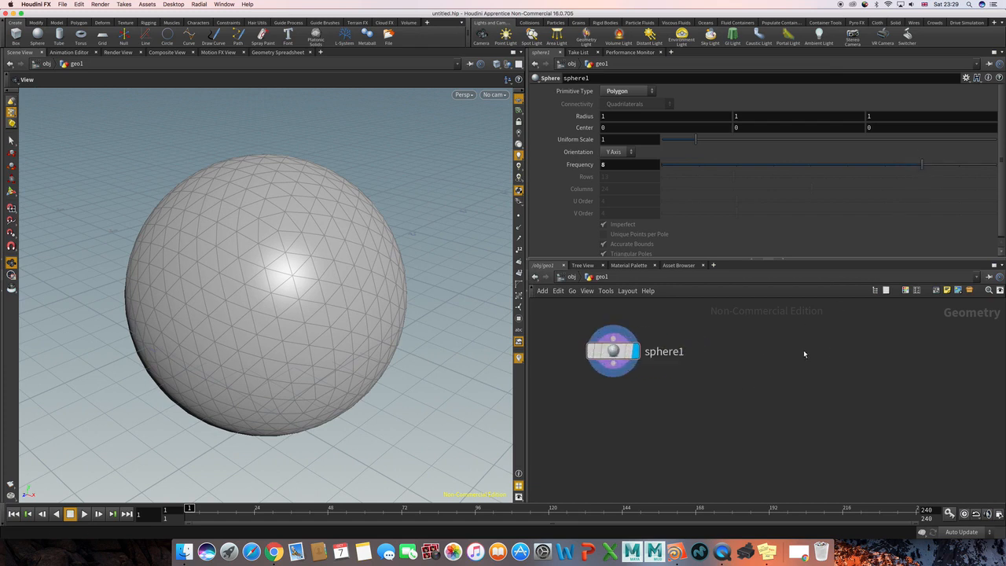
pyautogui.scroll(-2, 723, 376)
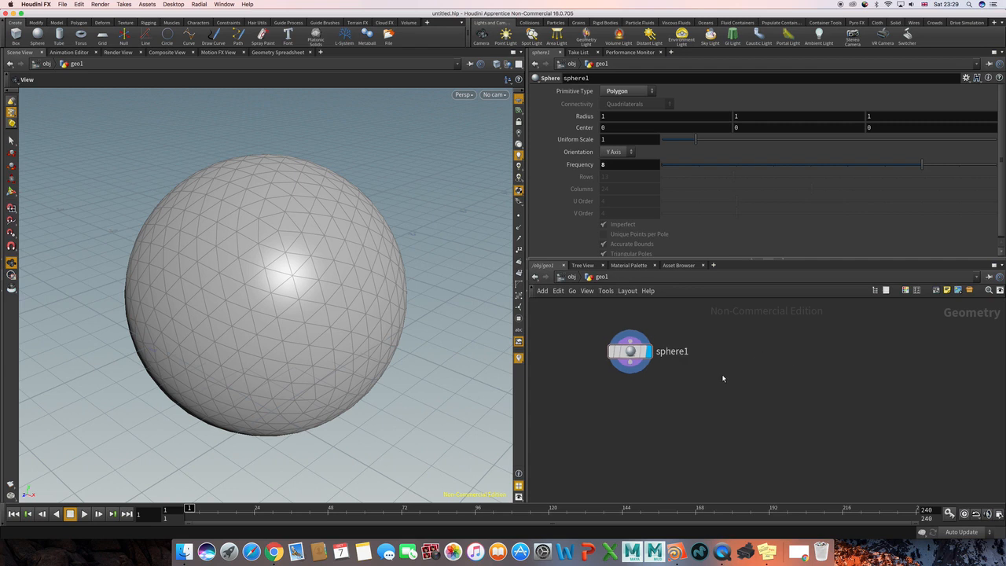
pyautogui.moveTo(718, 361); pyautogui.dragTo(709, 360, button='middle')
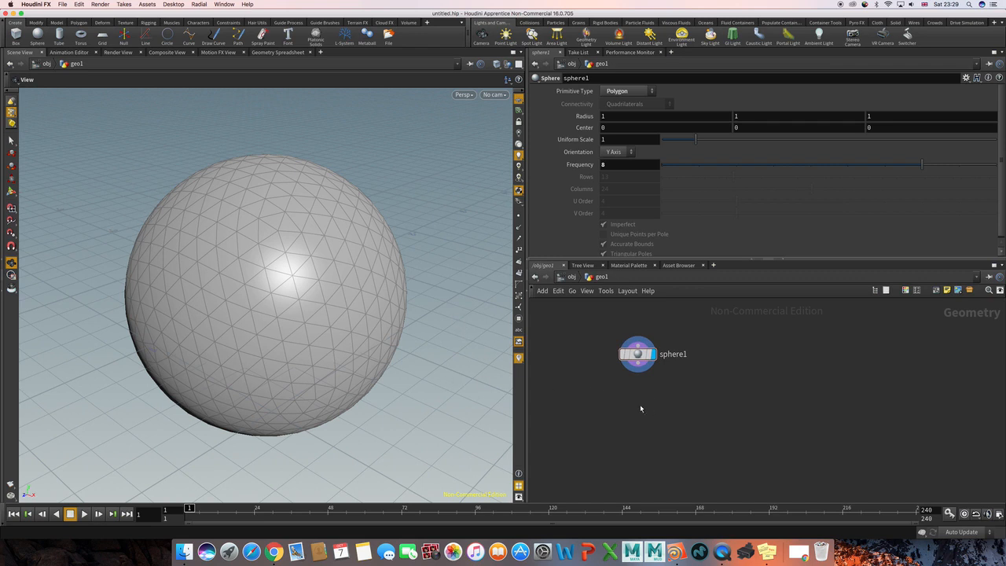
pyautogui.press('Tab')
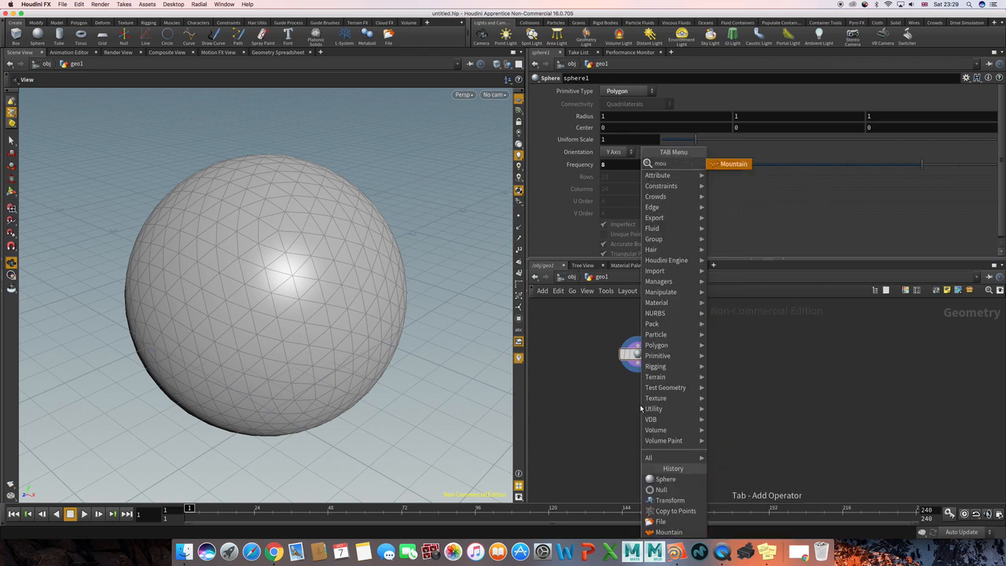
pyautogui.press('Escape')
pyautogui.click(641, 408)
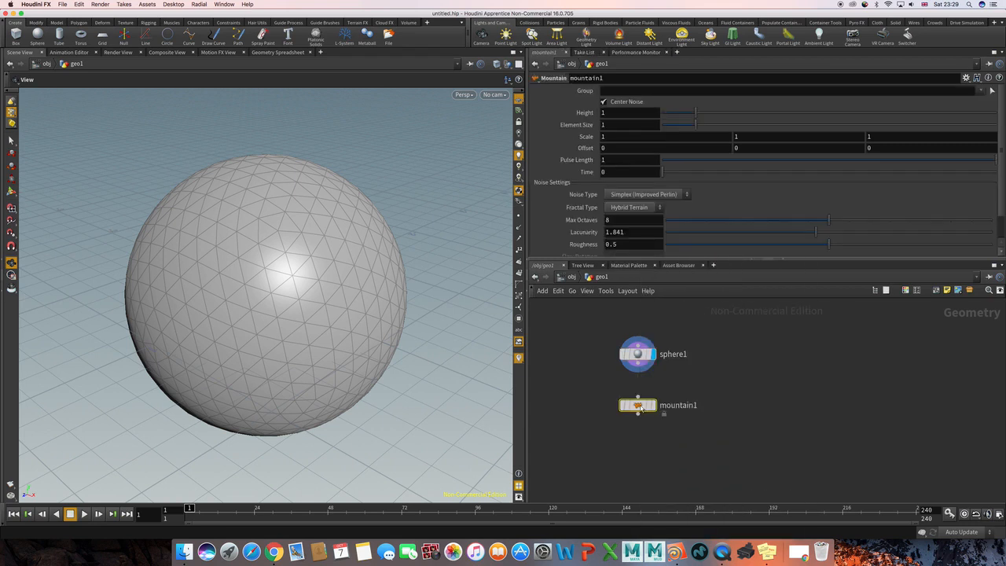
pyautogui.click(639, 364)
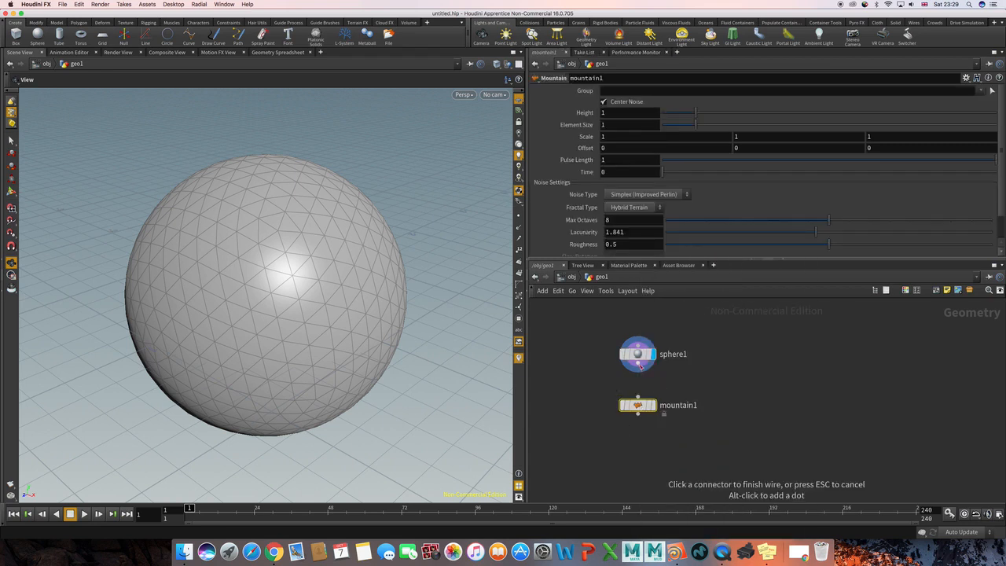
pyautogui.click(644, 406)
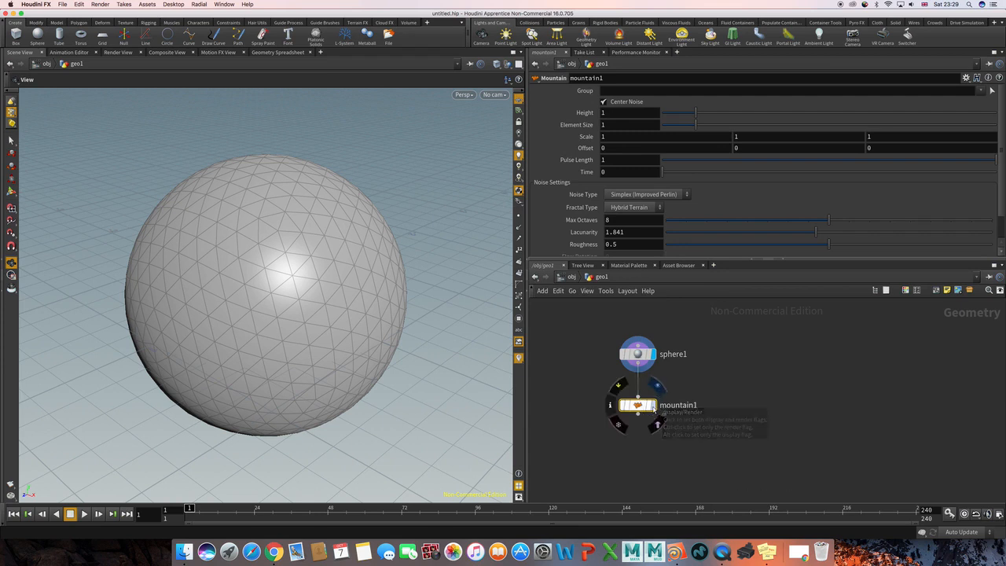
# Display the Mountain node's result and set its height to 1.46 and element size to 2.85.
pyautogui.click(653, 405)
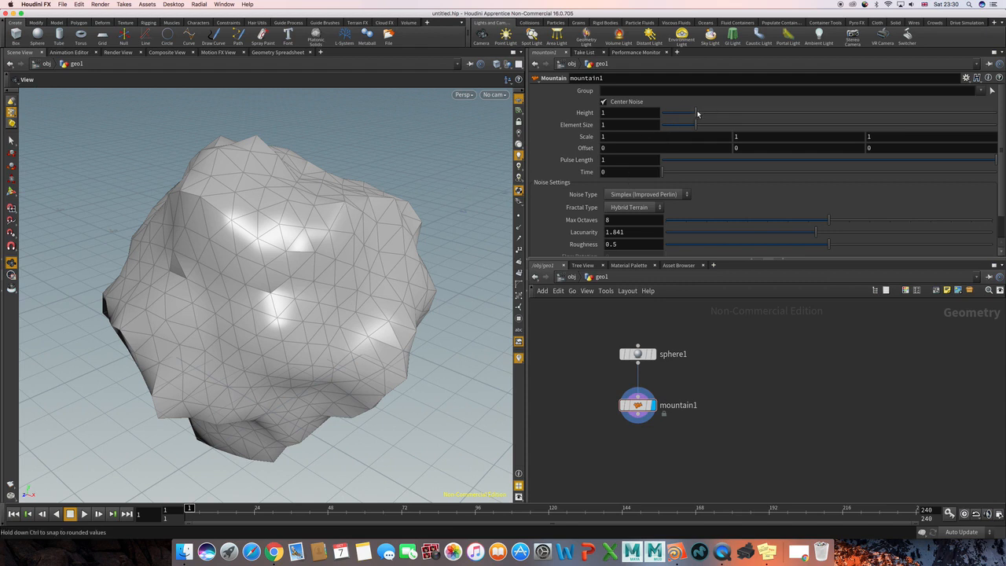
pyautogui.moveTo(695, 112); pyautogui.dragTo(757, 123)
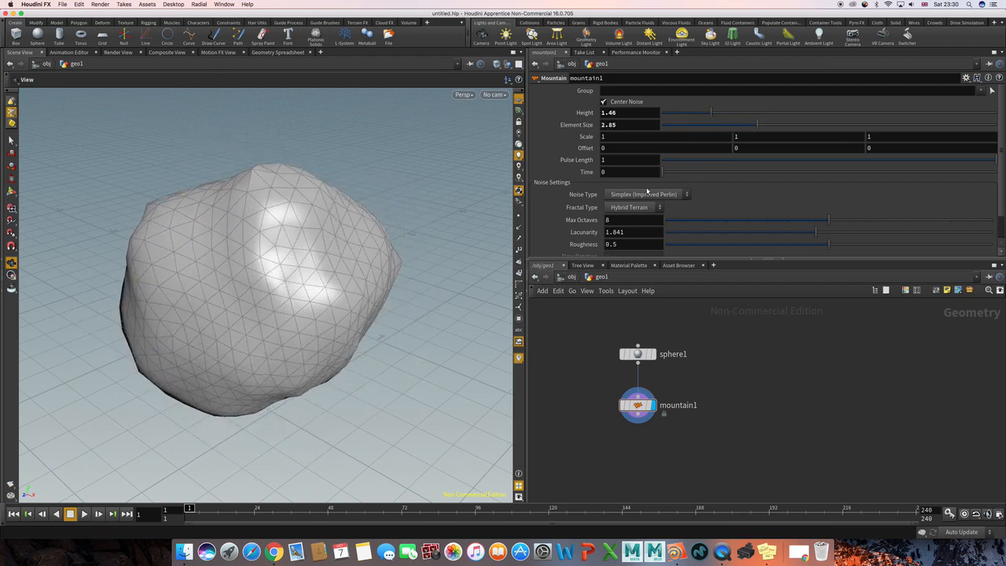
# Try the Sinusoid and Perlin noise types on the Mountain node and go back to Simplex (Improved Perlin).
pyautogui.click(649, 194)
pyautogui.click(648, 206)
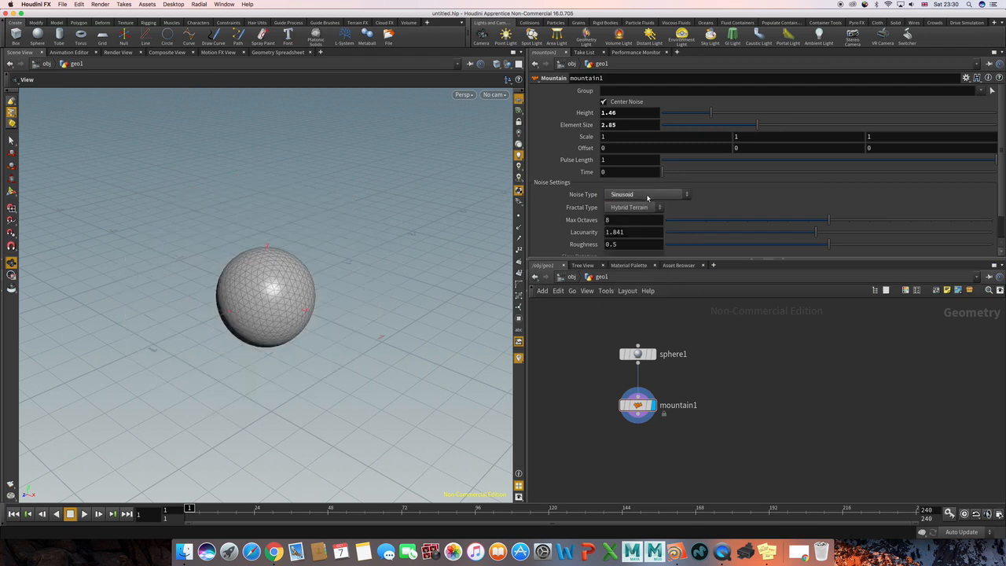
pyautogui.click(647, 196)
pyautogui.click(647, 216)
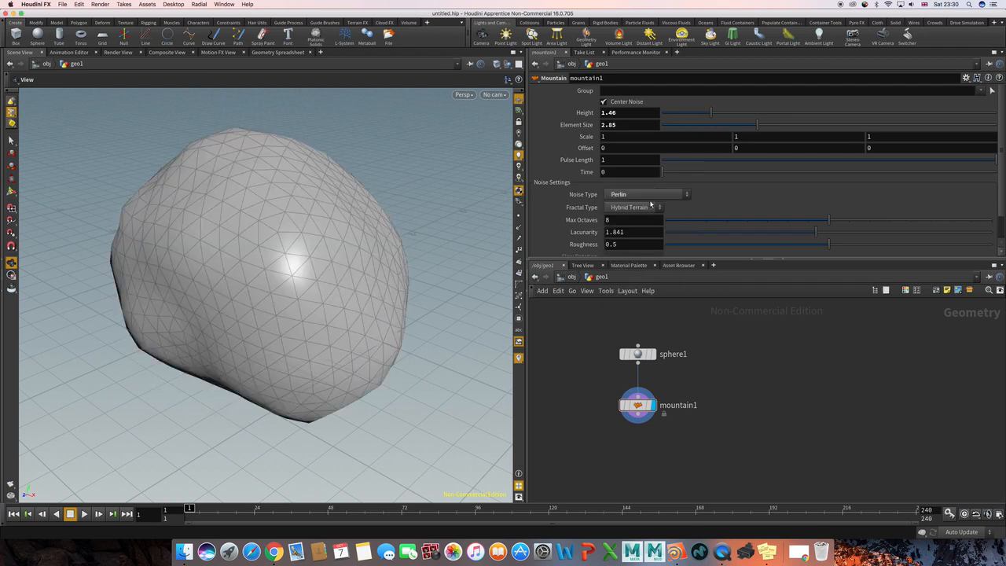
pyautogui.click(649, 196)
pyautogui.click(655, 236)
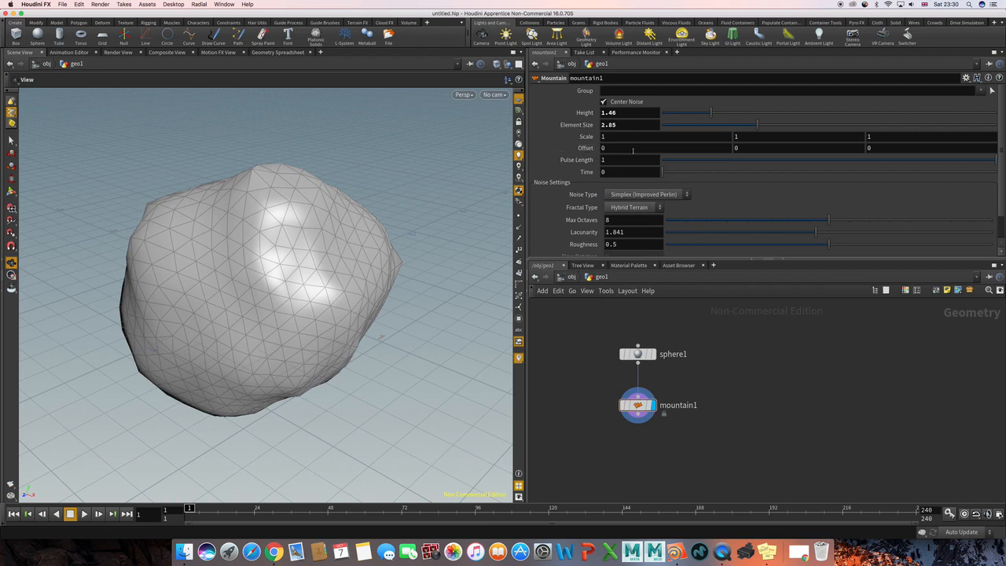
pyautogui.doubleClick(633, 150)
pyautogui.click(635, 150)
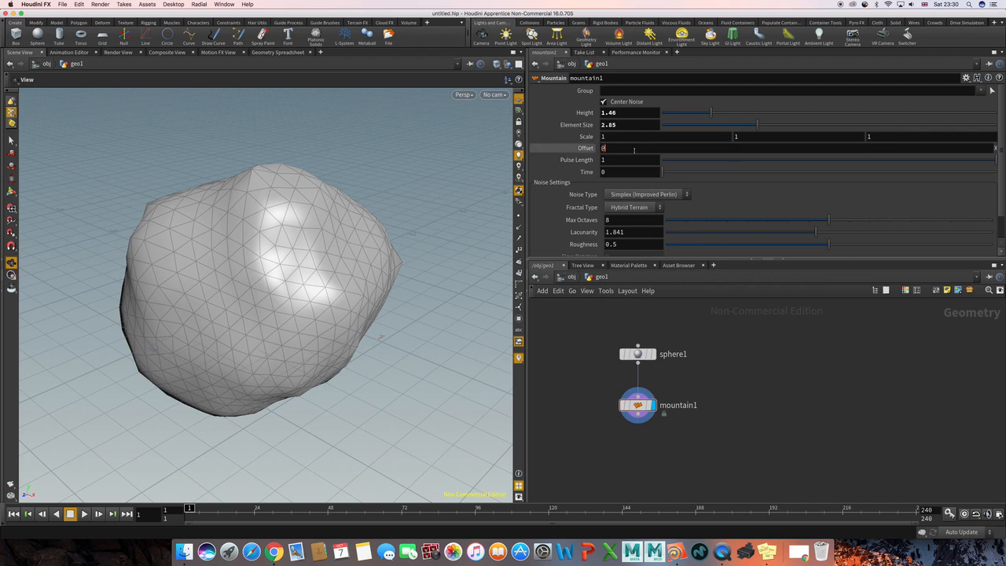
pyautogui.write('@Time')
pyautogui.press('Return')
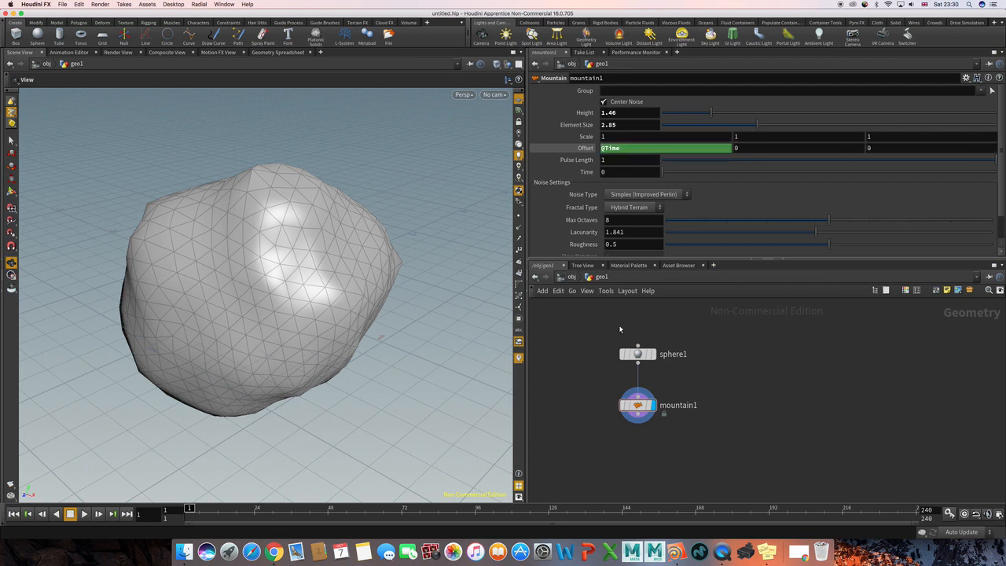
# Preview the noise animation, turn on real-time playback, and return the timeline to the first frame.
pyautogui.press('Up')
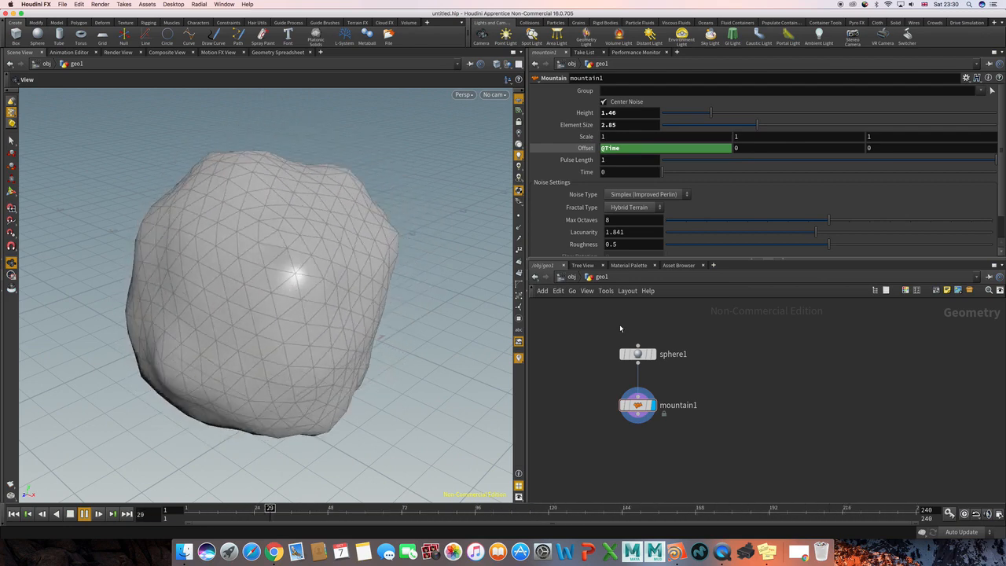
pyautogui.hotkey('ctrl', 'Up')
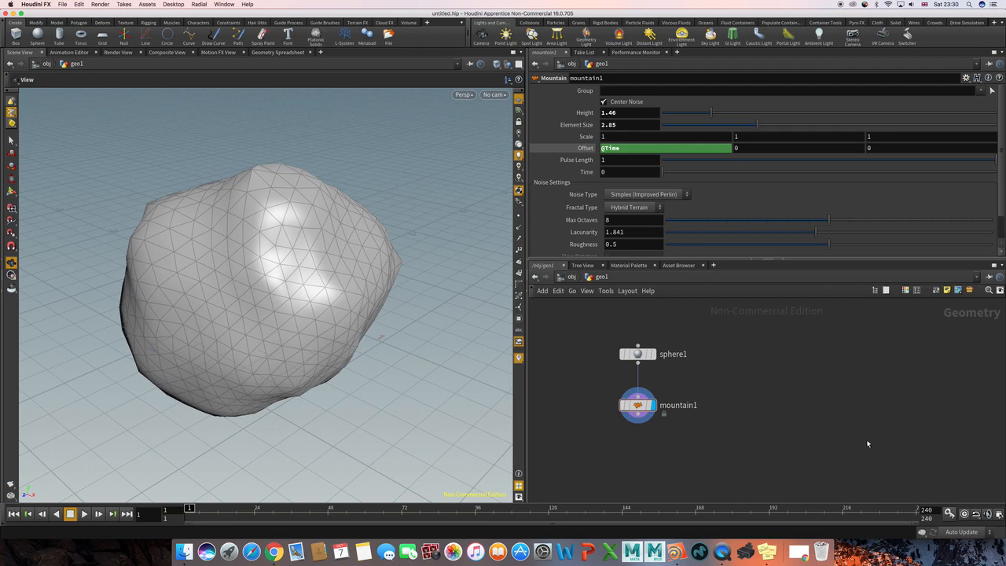
pyautogui.click(965, 515)
pyautogui.press('Up')
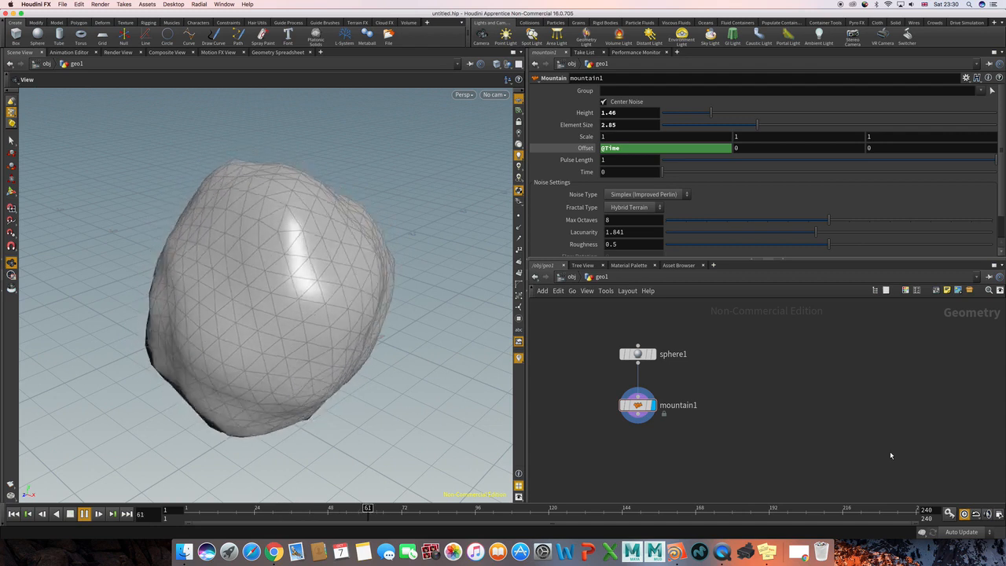
pyautogui.hotkey('ctrl', 'Up')
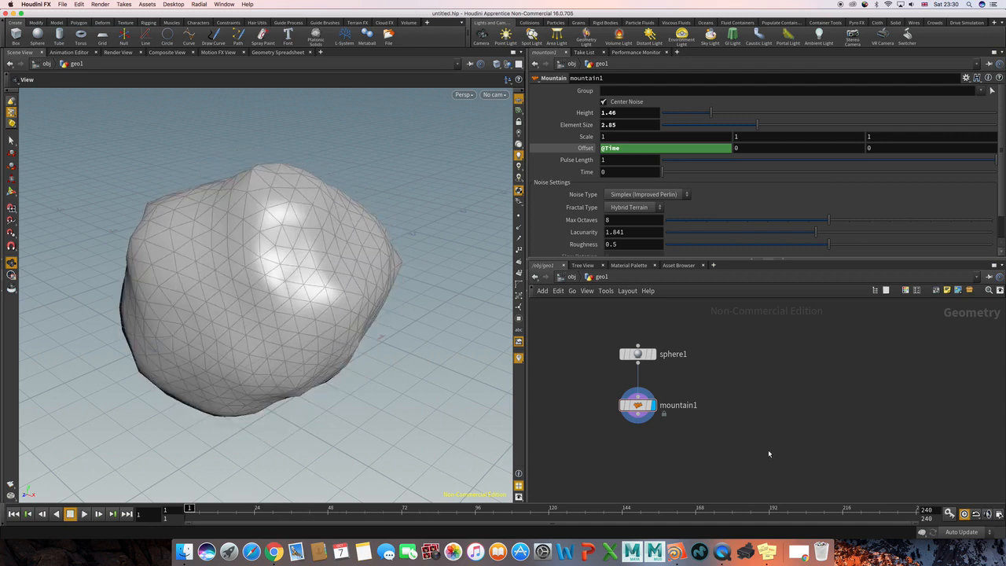
# Add a Platonic Solids node beside the sphere and mountain chain.
pyautogui.scroll(2, 759, 432)
pyautogui.scroll(-2, 739, 427)
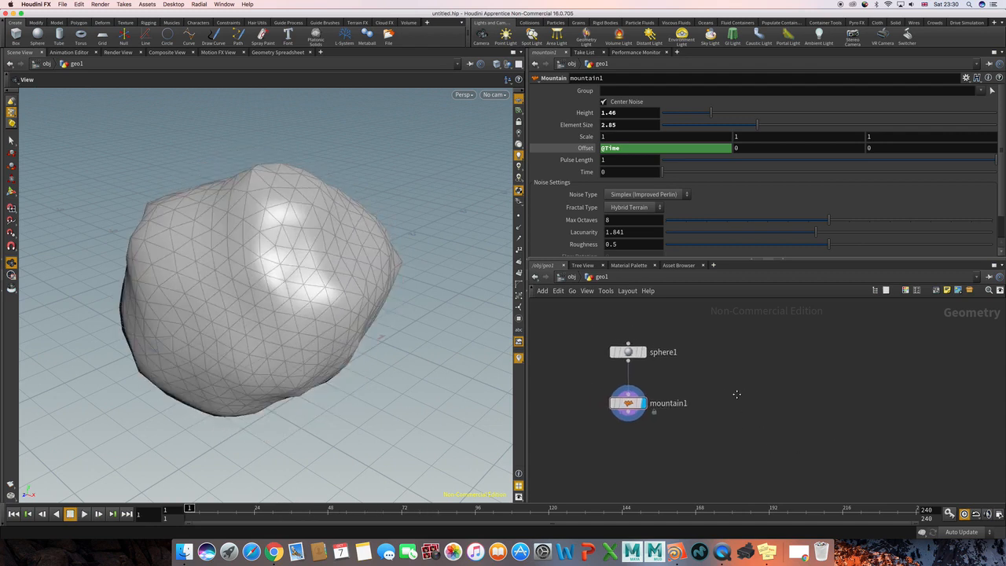
pyautogui.moveTo(745, 396); pyautogui.dragTo(702, 392, button='middle')
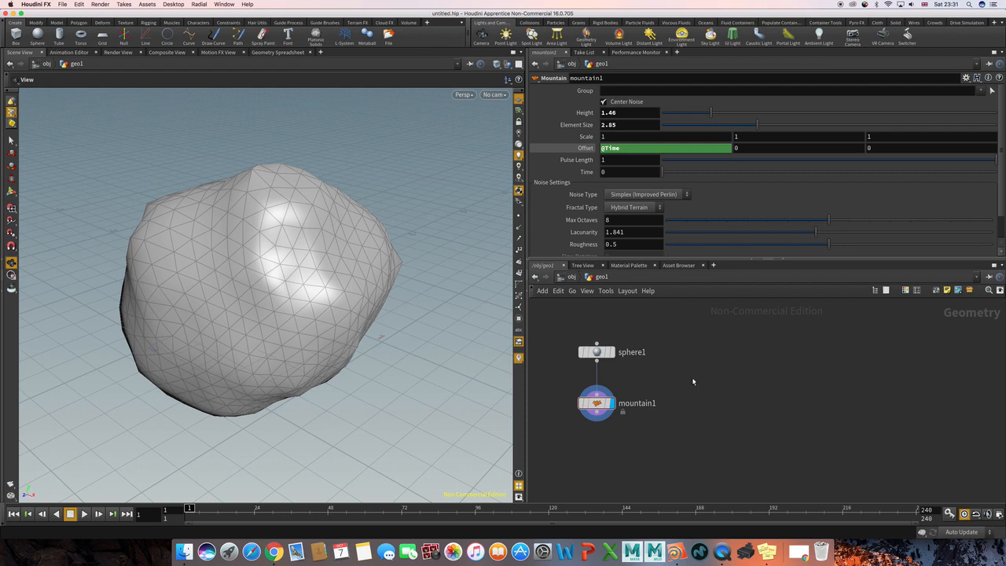
pyautogui.press('Tab')
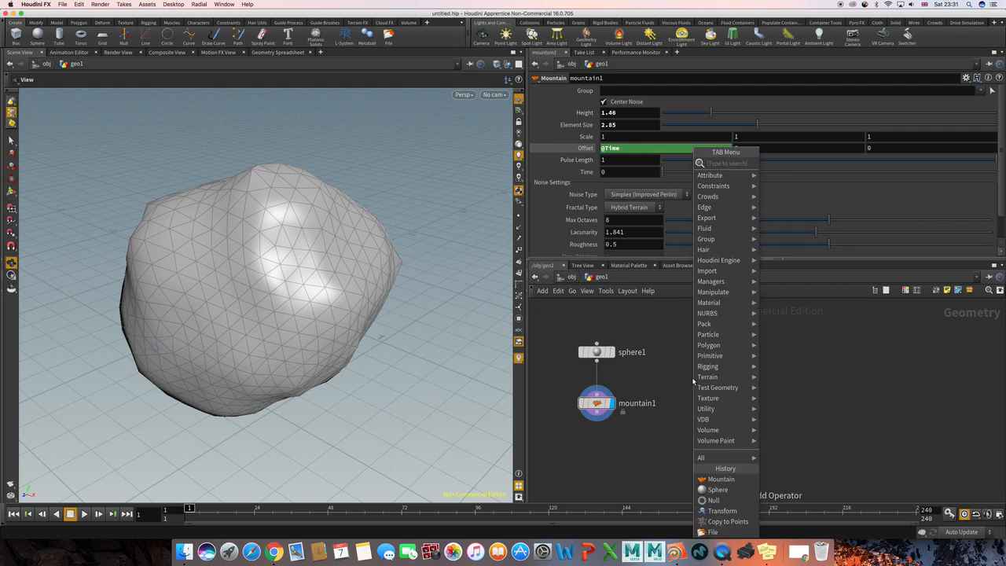
pyautogui.write('plat')
pyautogui.press('Return')
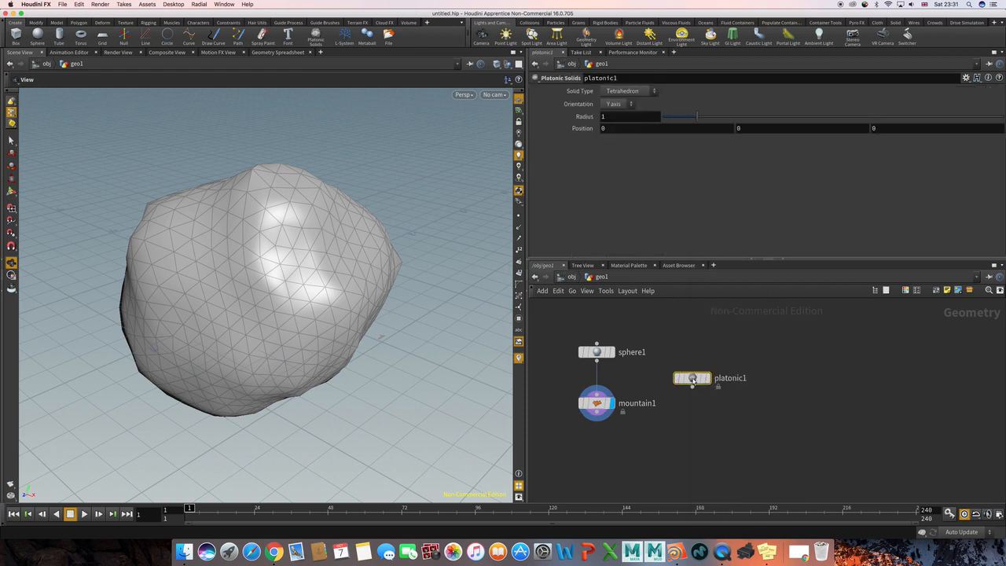
# Align the Platonic Solids node with the mountain node, display it, and set its solid type to Dodecahedron.
pyautogui.moveTo(693, 379); pyautogui.dragTo(701, 403)
pyautogui.click(714, 403)
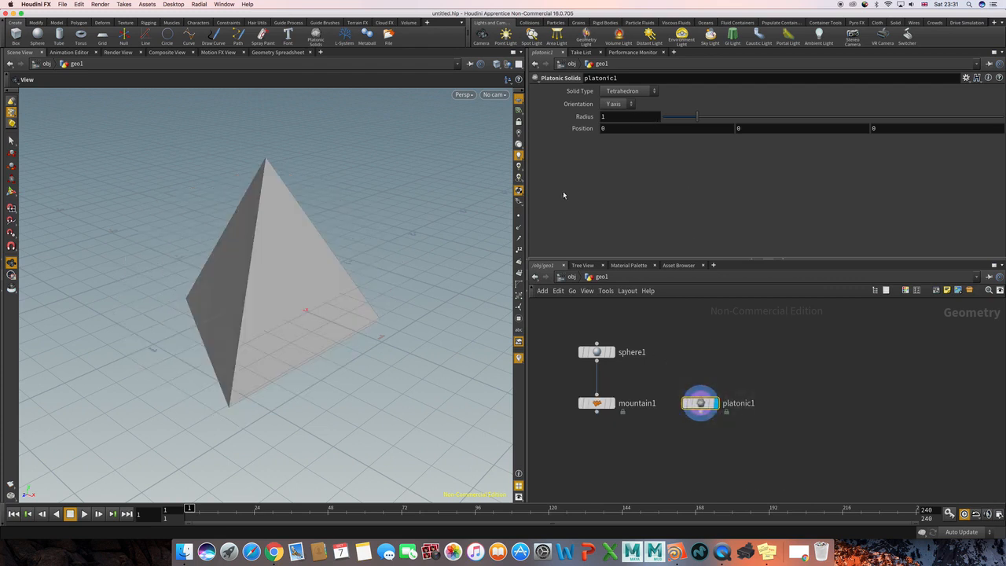
pyautogui.click(629, 92)
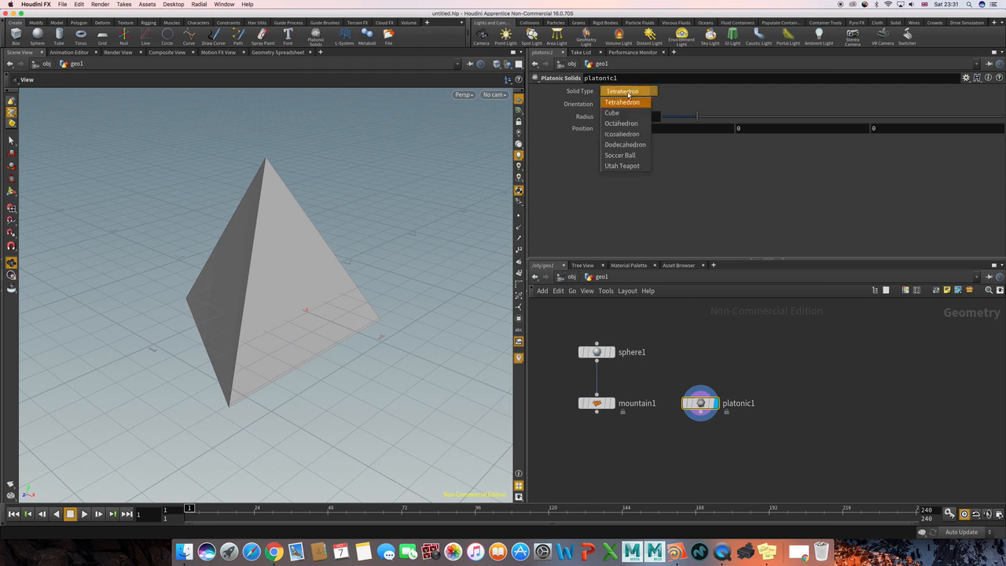
pyautogui.click(626, 145)
# Try the Icosahedron and Utah Teapot solid types on the platonic node and go back to Dodecahedron.
pyautogui.click(628, 91)
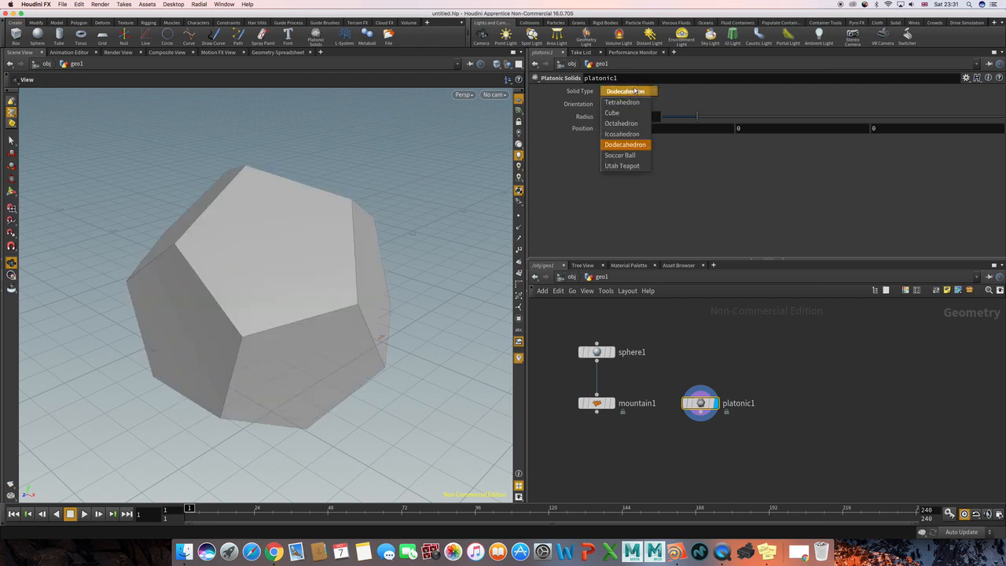
pyautogui.click(627, 133)
pyautogui.click(631, 92)
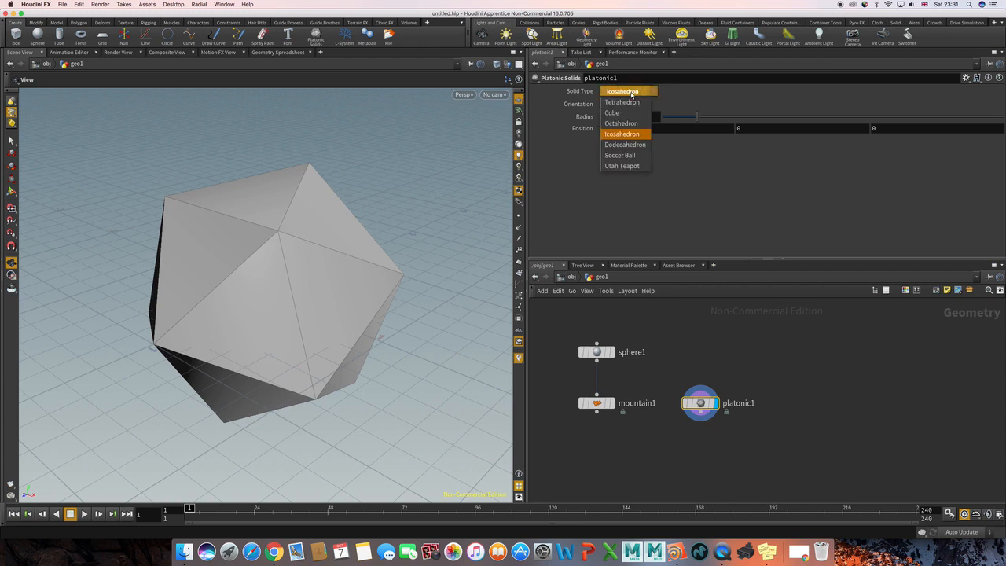
pyautogui.click(628, 166)
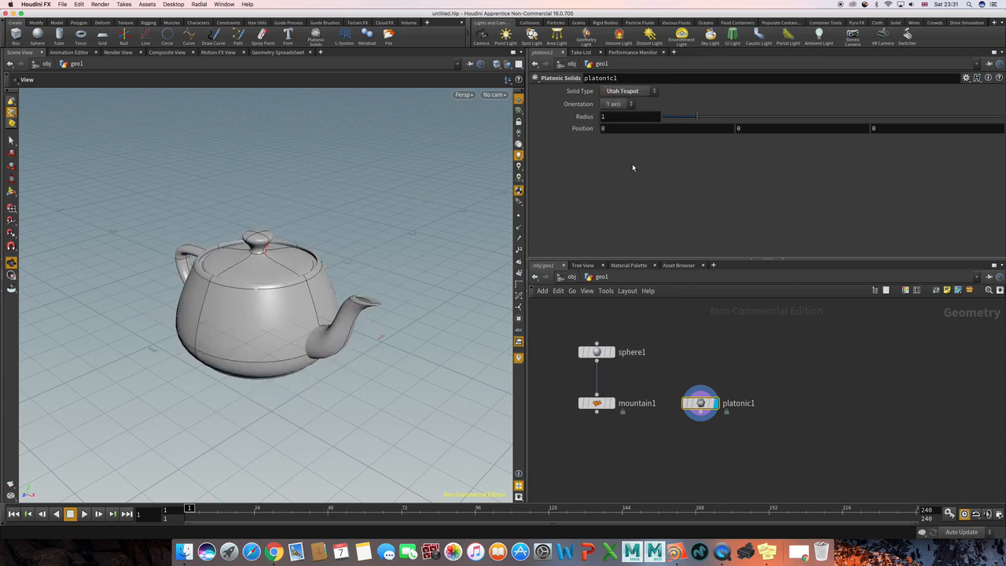
pyautogui.click(624, 92)
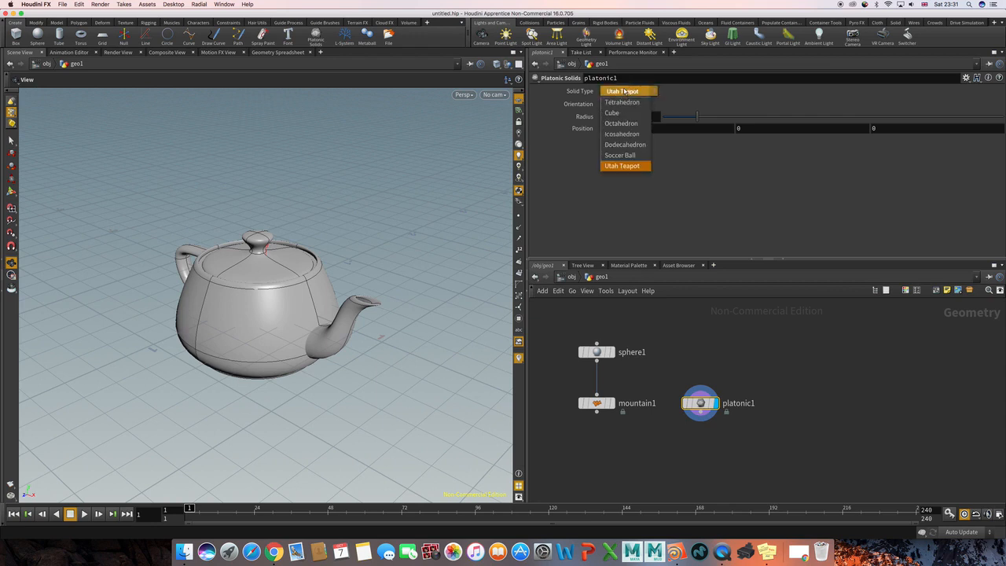
pyautogui.click(626, 145)
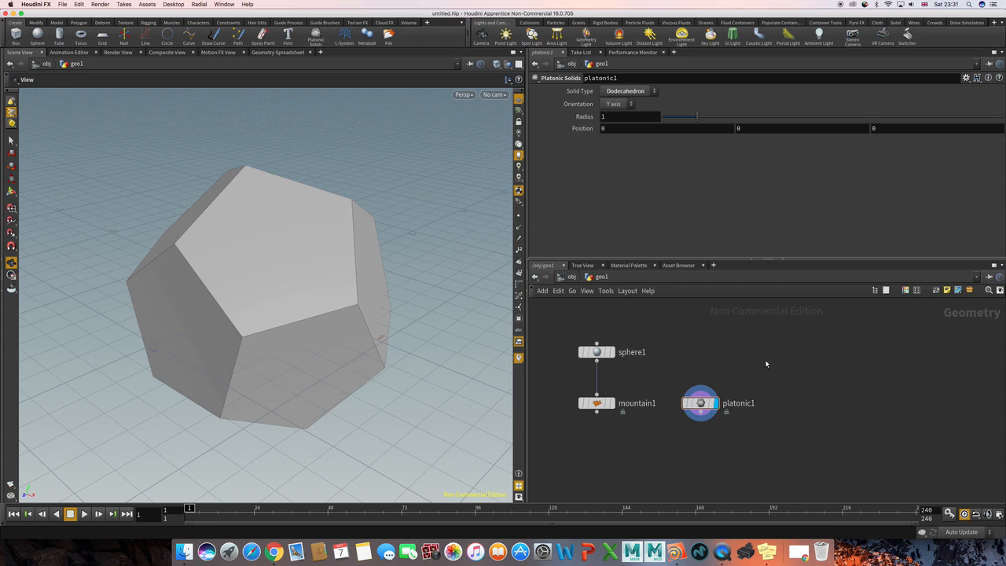
# Add a Copy Stamp node below the mountain and platonic nodes.
pyautogui.moveTo(773, 402); pyautogui.dragTo(812, 381, button='middle')
pyautogui.scroll(-1, 812, 381)
pyautogui.scroll(1, 737, 405)
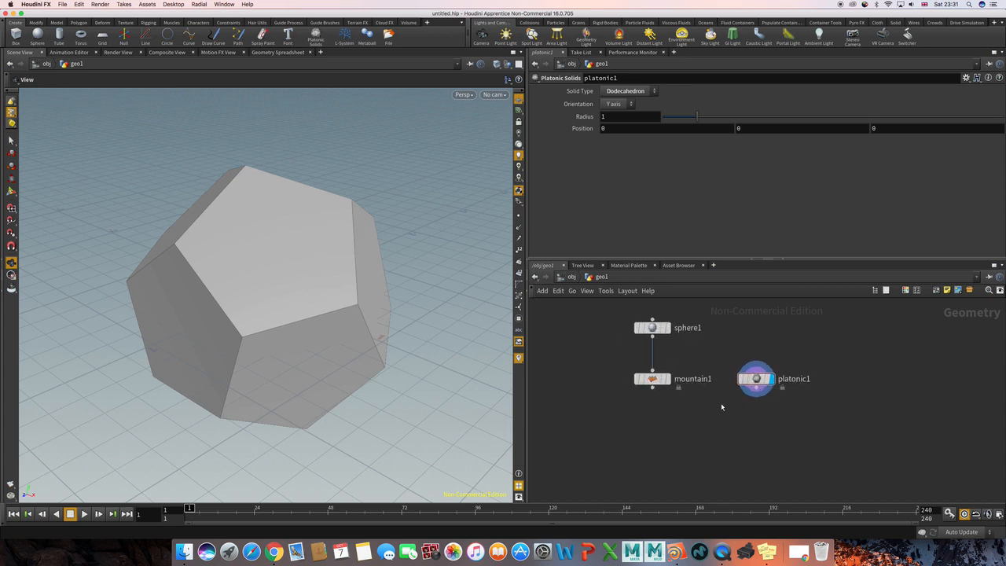
pyautogui.press('Tab')
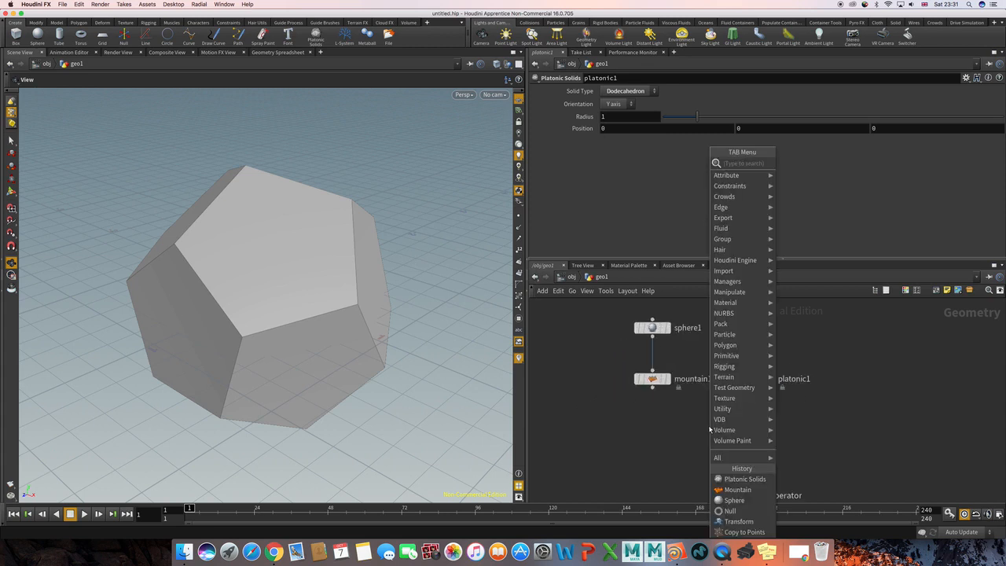
pyautogui.write('copy')
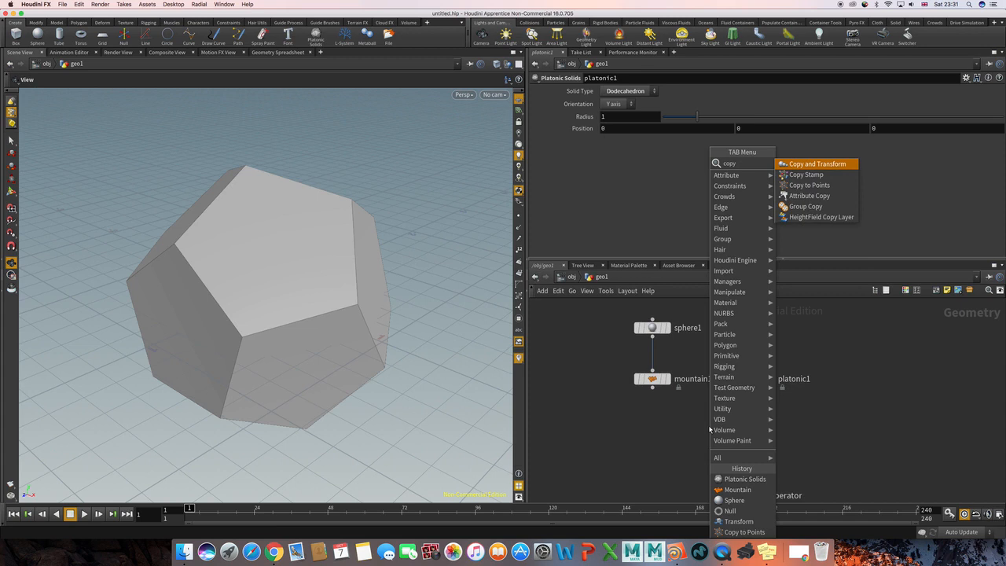
pyautogui.press('Down')
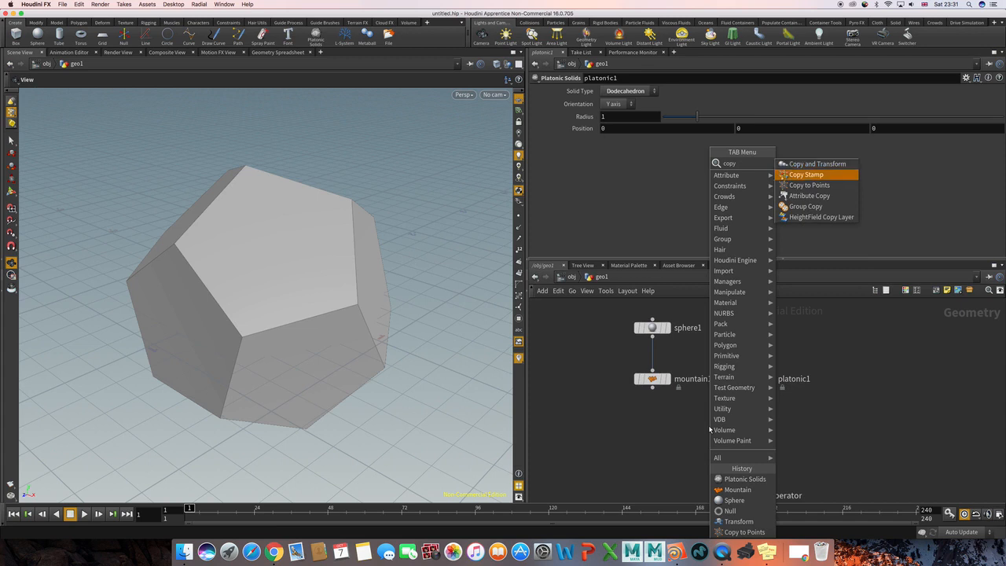
pyautogui.press('Return')
pyautogui.click(709, 428)
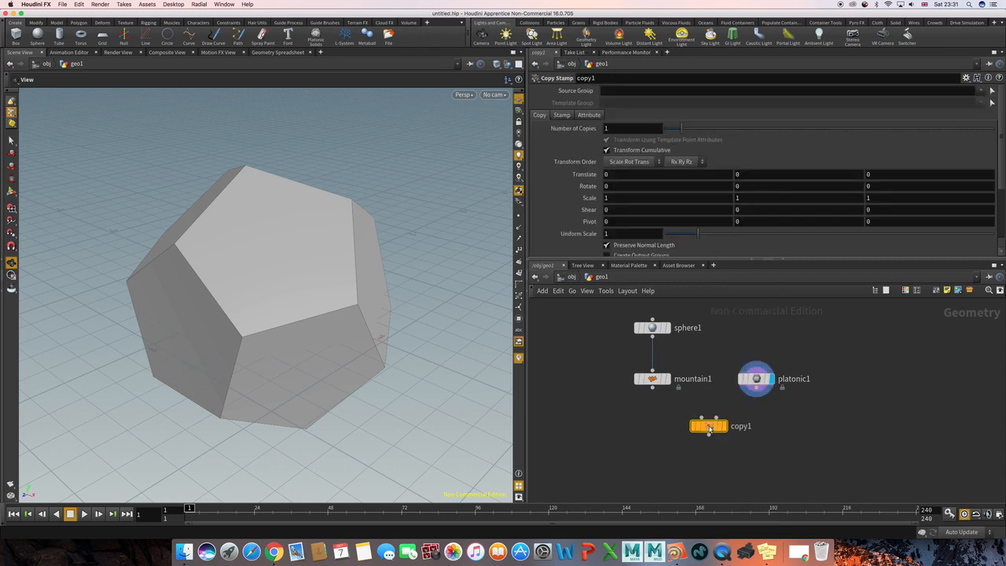
# Rearrange the network so the platonic node sits left of the sphere chain and the Copy Stamp node lies below and between them.
pyautogui.moveTo(710, 429); pyautogui.dragTo(638, 440)
pyautogui.moveTo(720, 440); pyautogui.dragTo(784, 442, button='middle')
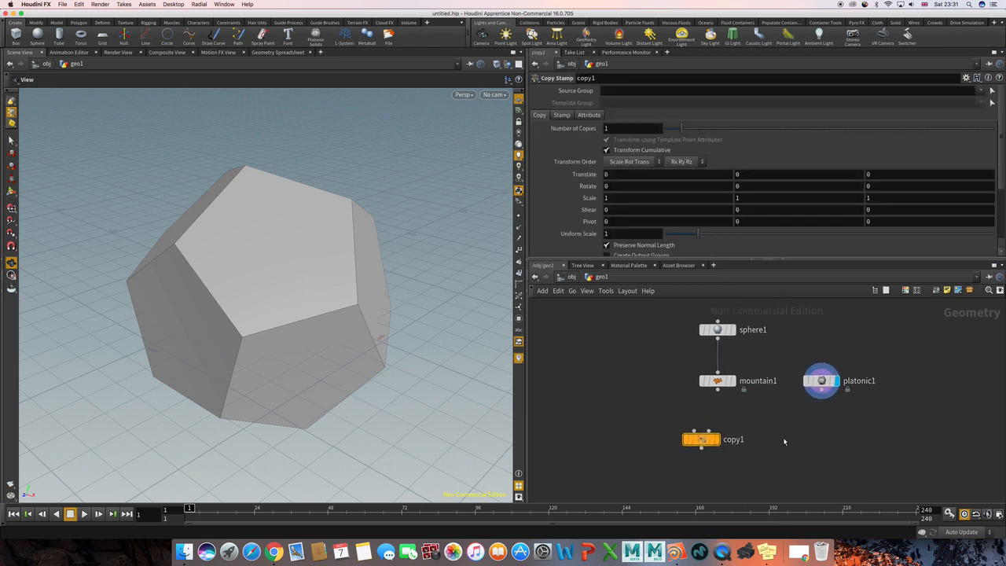
pyautogui.moveTo(822, 383)
pyautogui.moveTo(822, 383); pyautogui.dragTo(625, 348)
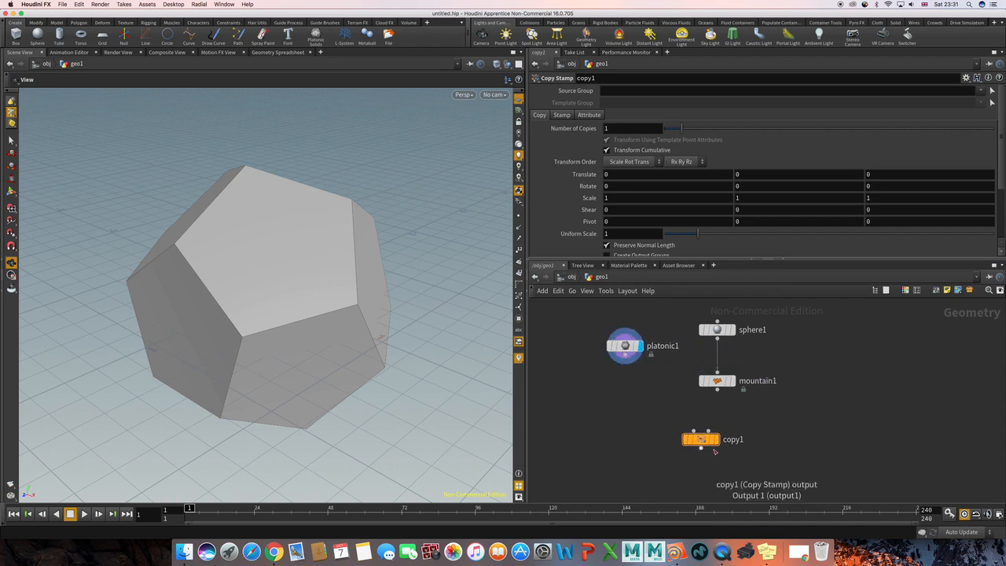
pyautogui.moveTo(696, 440); pyautogui.dragTo(670, 440)
pyautogui.moveTo(670, 434)
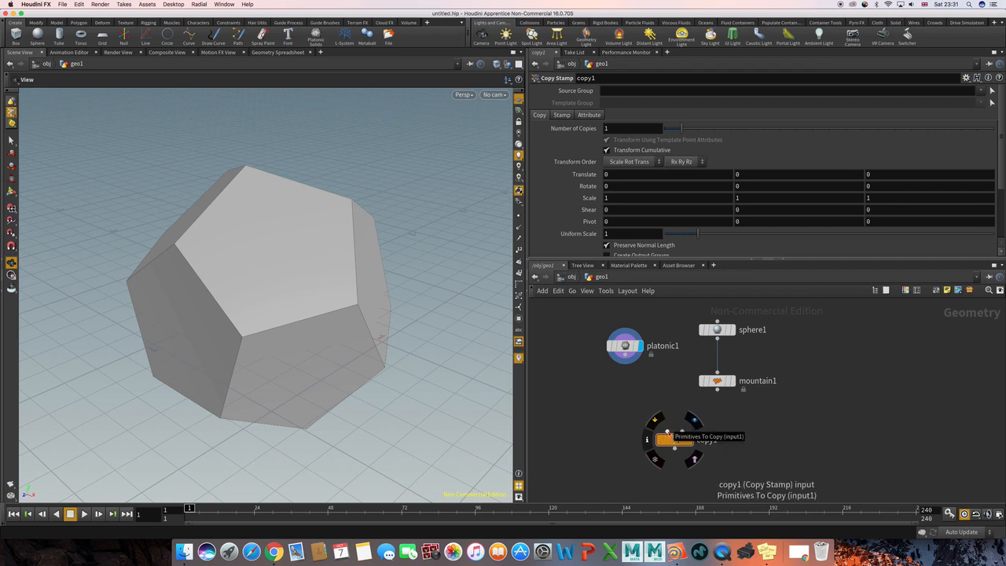
# Wire the platonic node into the first Copy Stamp input and the mountain node into the second, and display the Copy Stamp node.
pyautogui.click(667, 432)
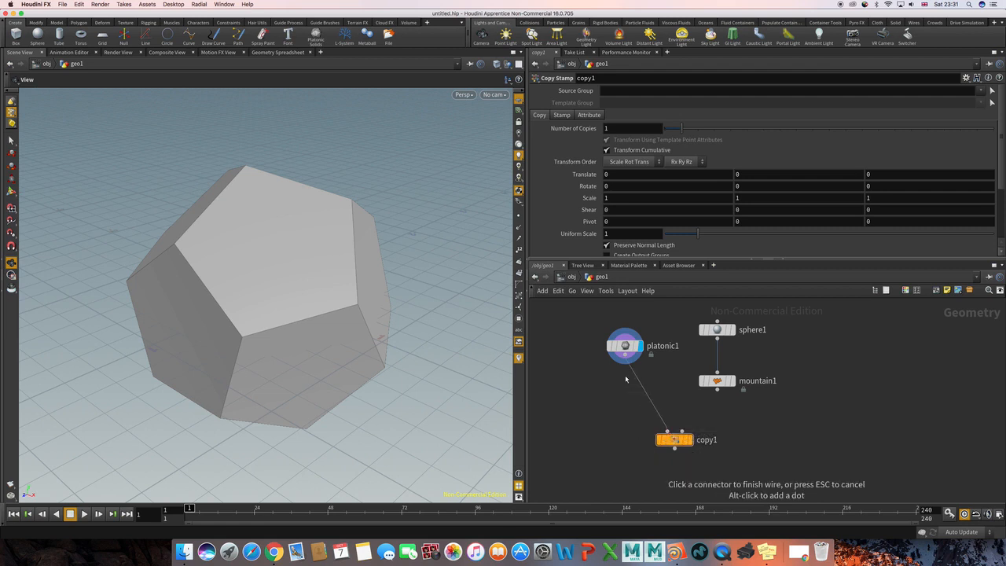
pyautogui.click(626, 356)
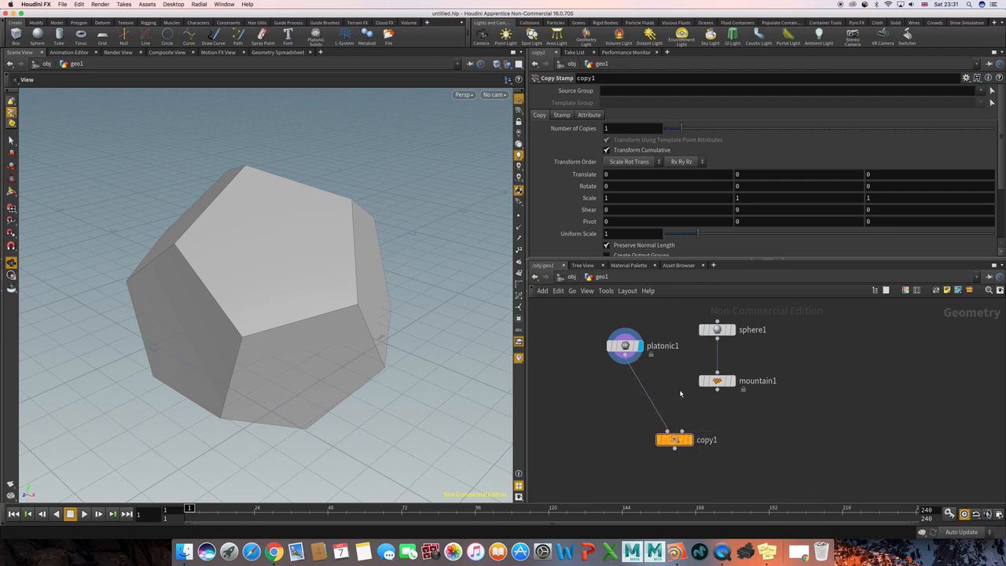
pyautogui.click(717, 391)
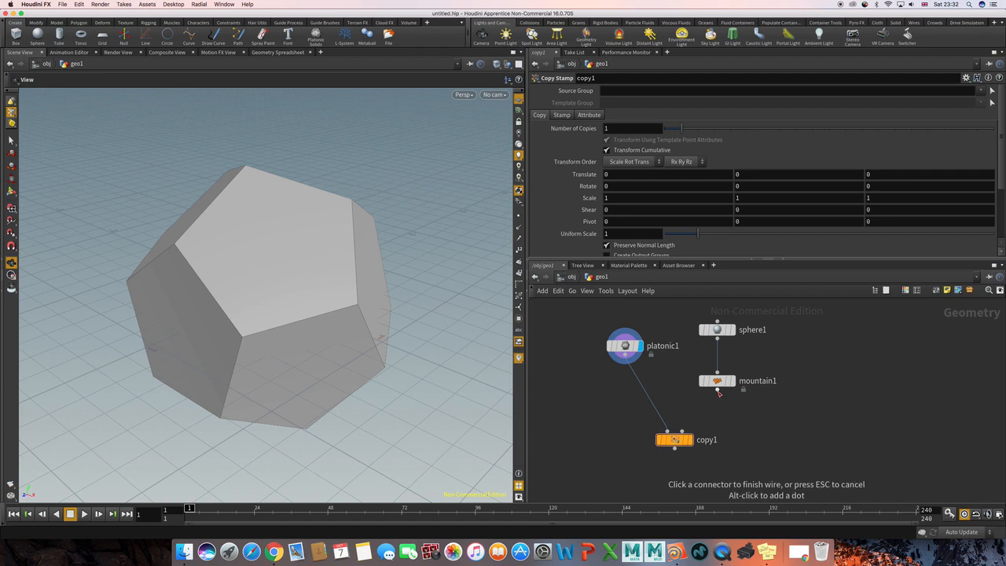
pyautogui.click(683, 431)
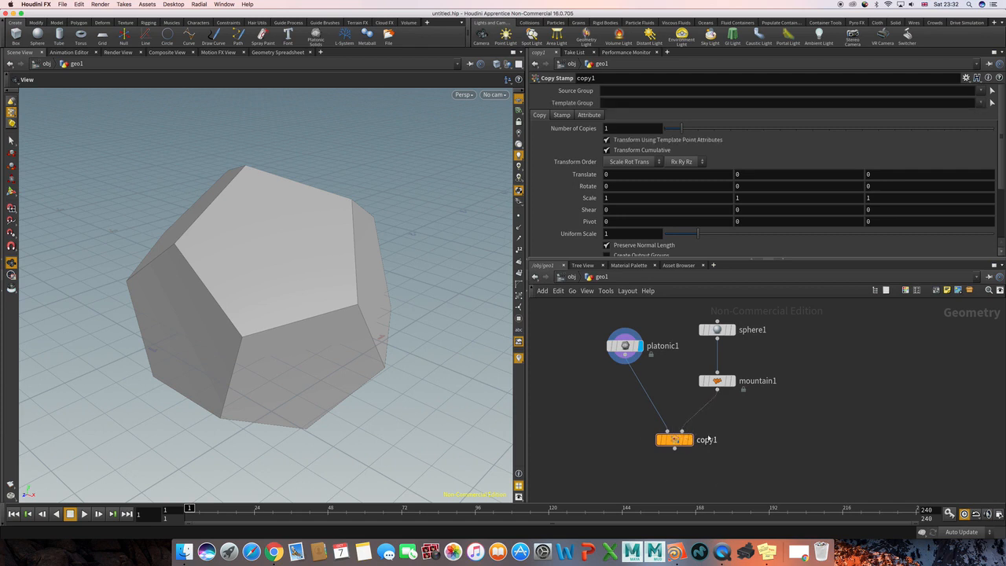
pyautogui.moveTo(692, 442)
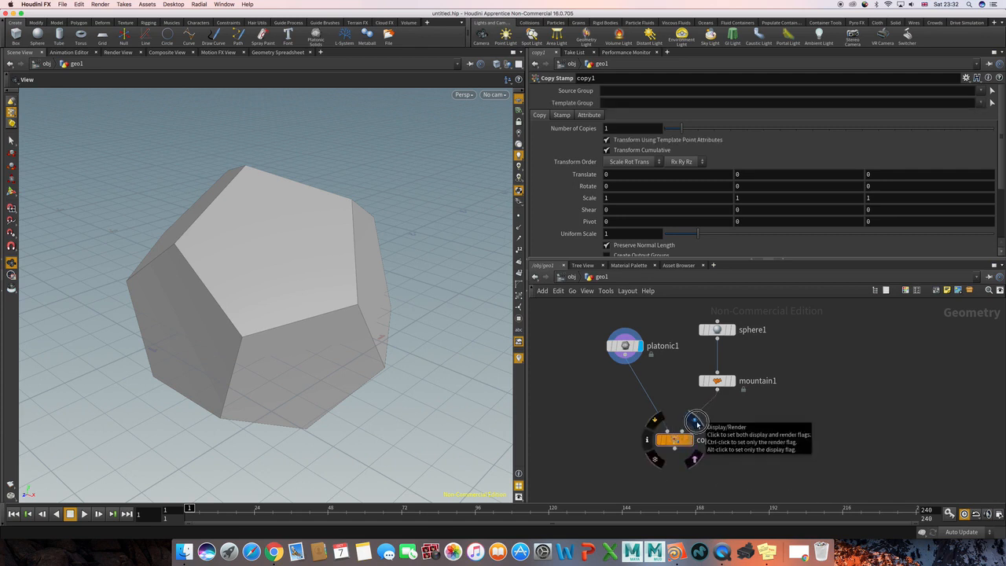
pyautogui.click(694, 418)
# Set the radius of the platonic solid to 0.5.
pyautogui.click(621, 391)
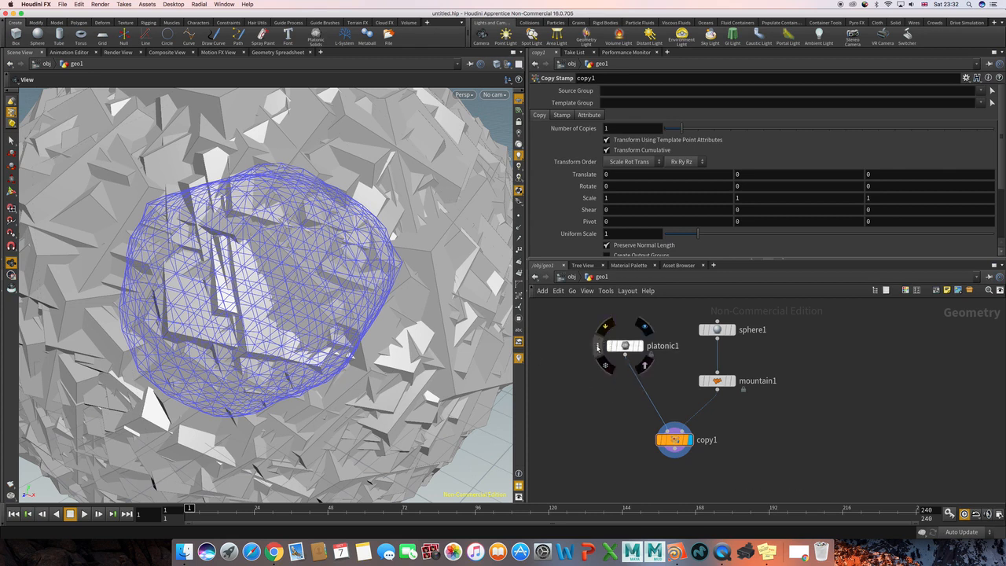
pyautogui.scroll(-2, 596, 364)
pyautogui.moveTo(591, 366); pyautogui.dragTo(654, 415, button='middle')
pyautogui.moveTo(634, 360); pyautogui.dragTo(709, 420)
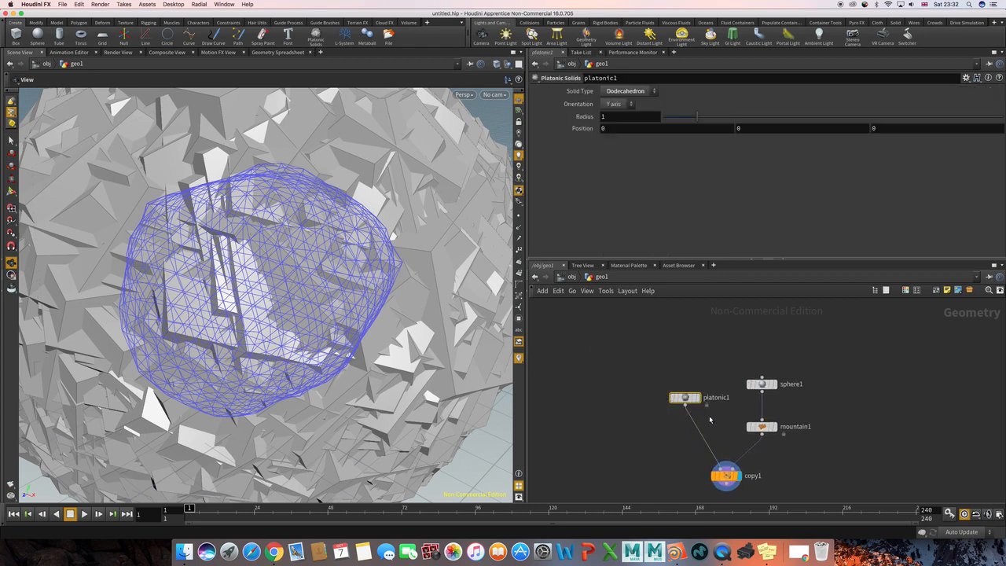
pyautogui.click(672, 116)
pyautogui.moveTo(672, 116); pyautogui.dragTo(672, 116)
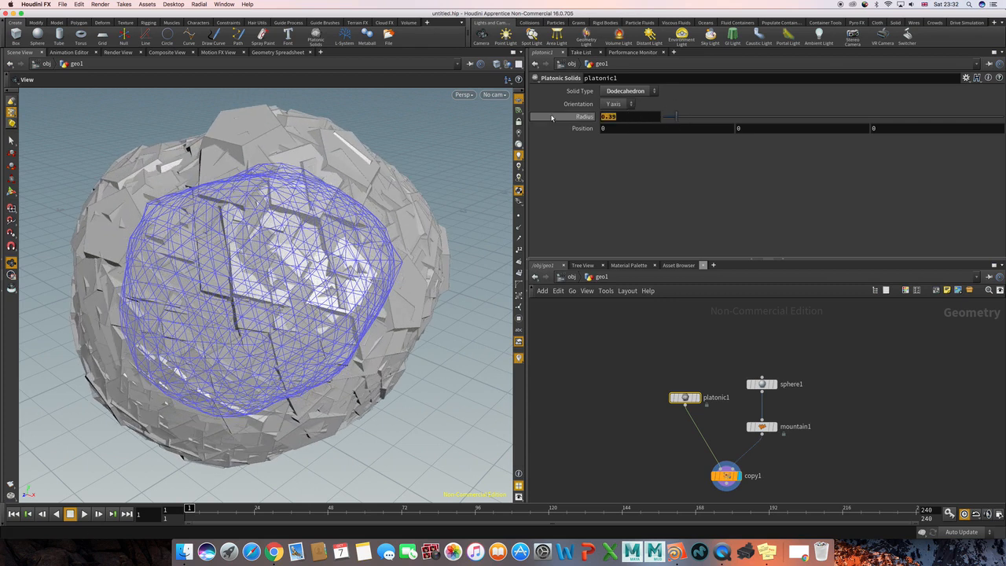
pyautogui.write('0.5')
pyautogui.press('Return')
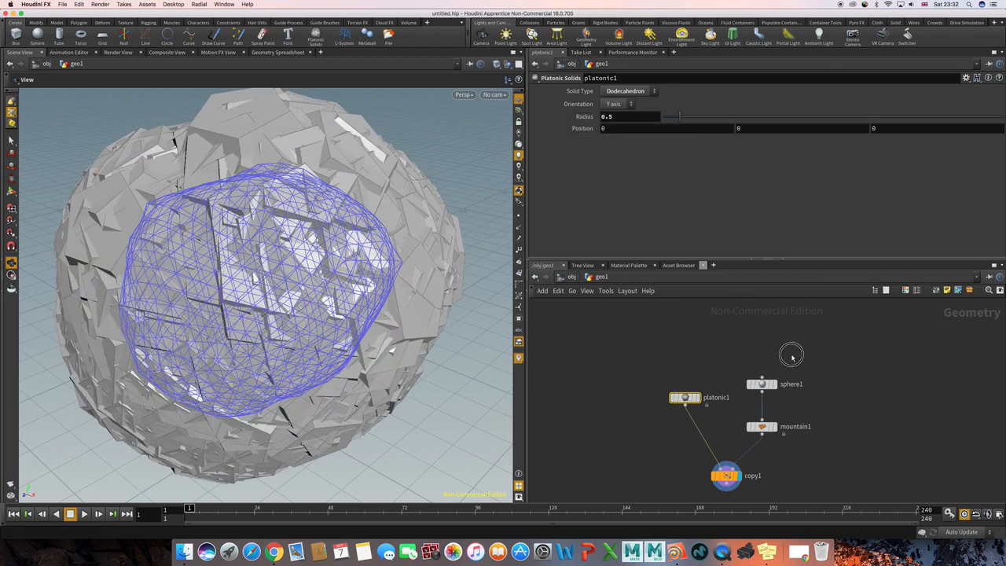
# Increase all three radius components of the sphere together to 7.9.
pyautogui.click(762, 384)
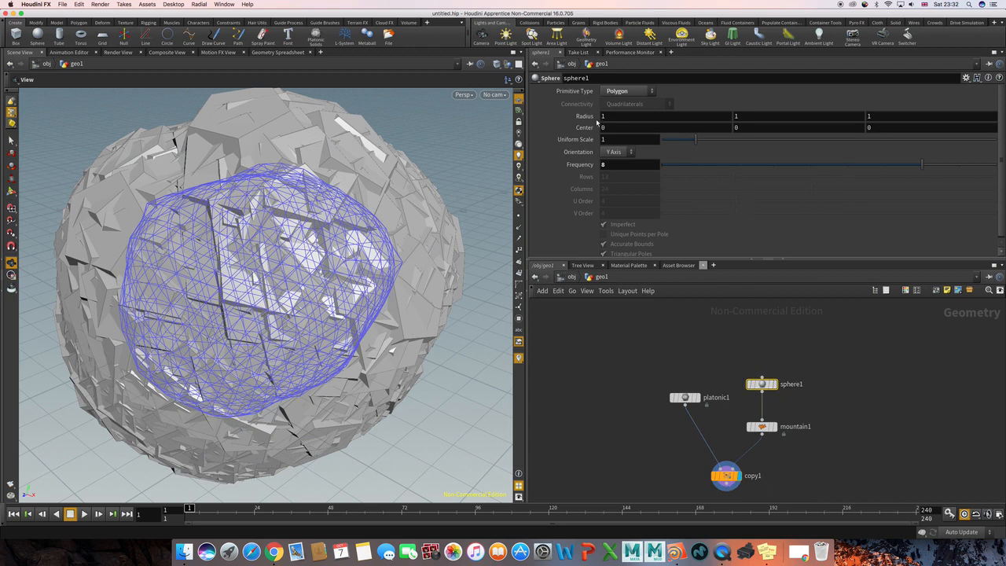
pyautogui.moveTo(590, 117); pyautogui.dragTo(590, 119, button='middle')
pyautogui.middleClick(583, 119)
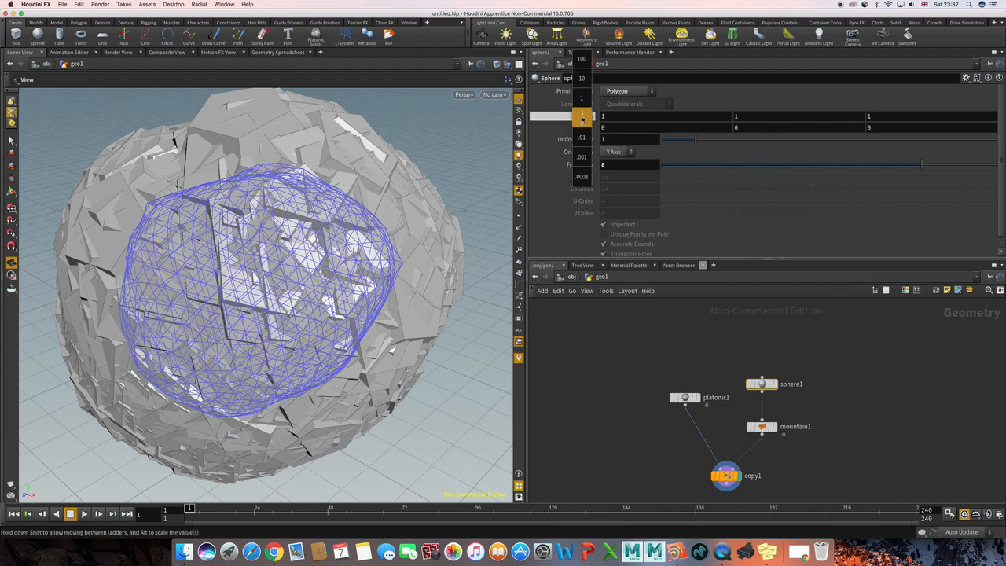
pyautogui.middleClick(582, 119)
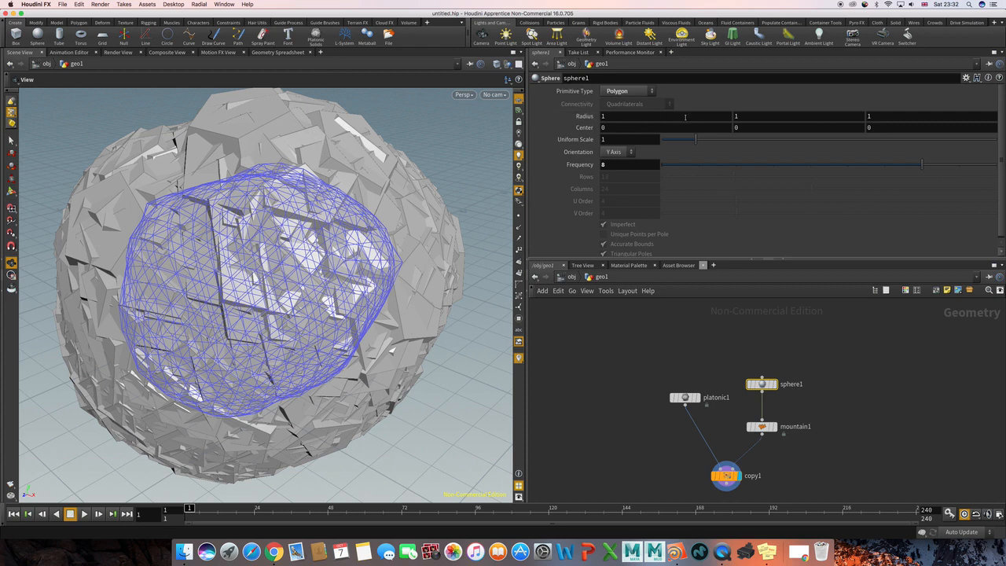
pyautogui.middleClick(580, 116)
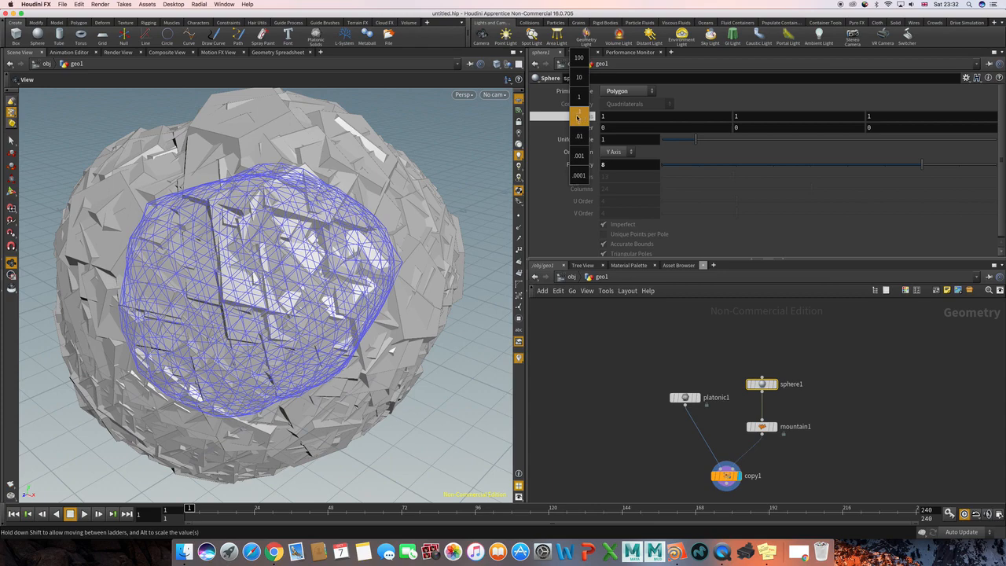
pyautogui.moveTo(583, 119); pyautogui.dragTo(891, 116, button='middle')
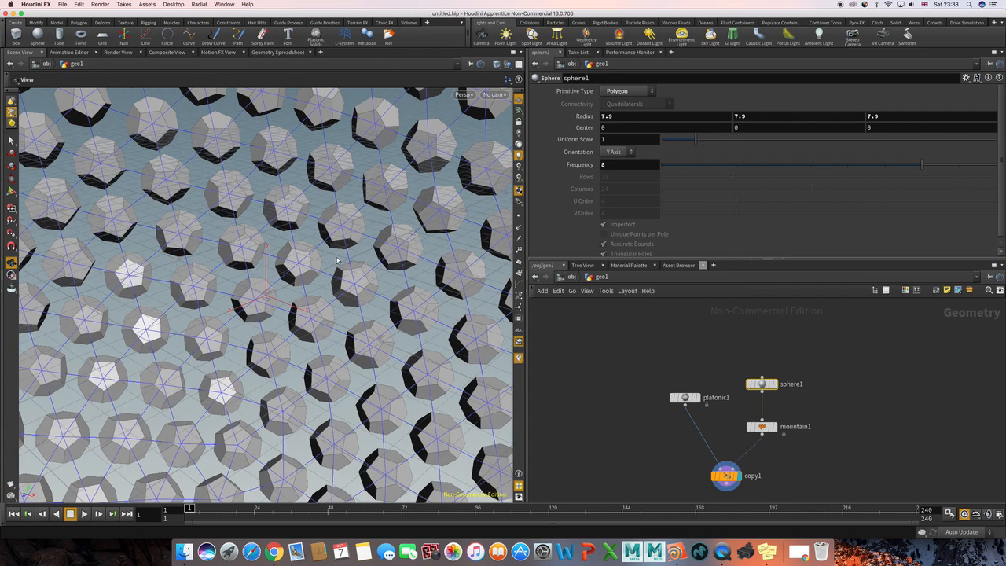
pyautogui.keyDown('alt'); pyautogui.moveTo(341, 256); pyautogui.dragTo(234, 257, button='right'); pyautogui.keyUp('alt')
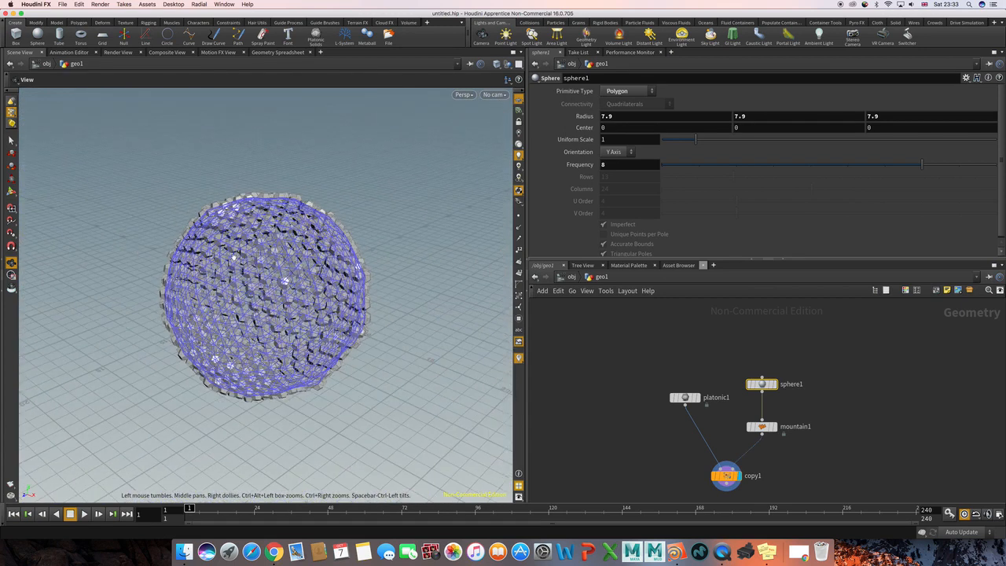
pyautogui.keyDown('alt'); pyautogui.moveTo(234, 257); pyautogui.dragTo(377, 259); pyautogui.keyUp('alt')
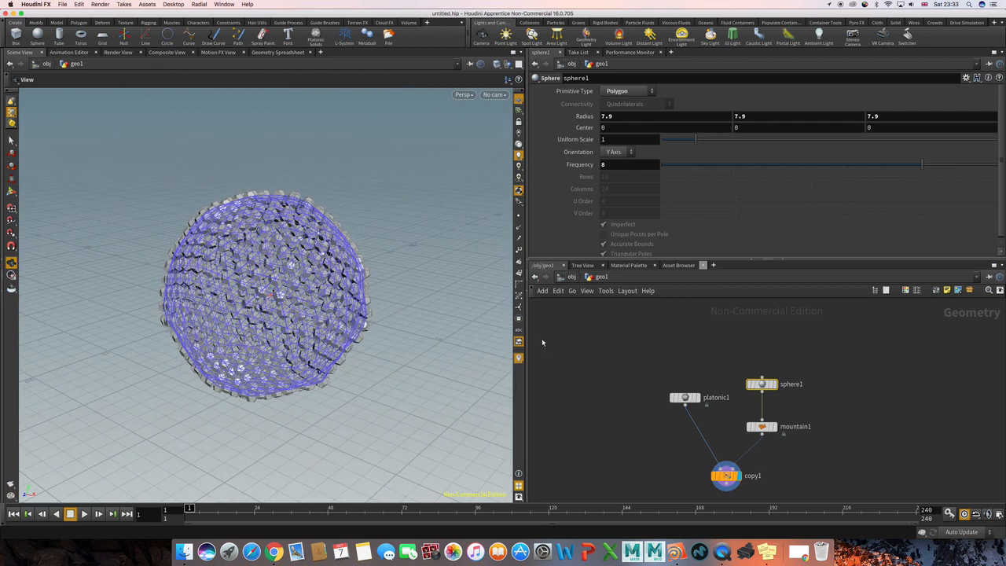
# Add a Null node below the Copy Stamp node.
pyautogui.click(626, 401)
pyautogui.moveTo(635, 414); pyautogui.dragTo(633, 410, button='middle')
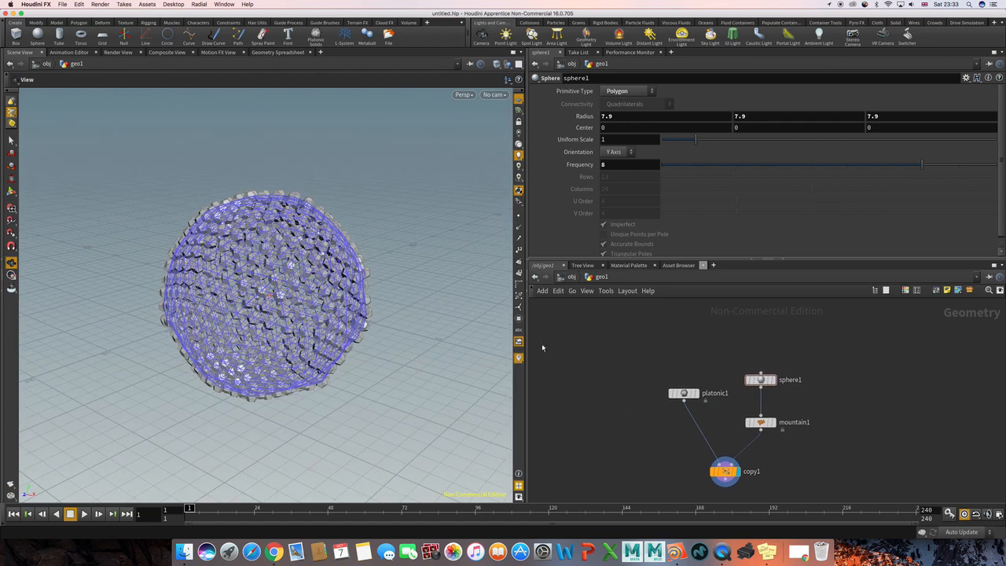
pyautogui.scroll(-4, 627, 409)
pyautogui.scroll(5, 676, 422)
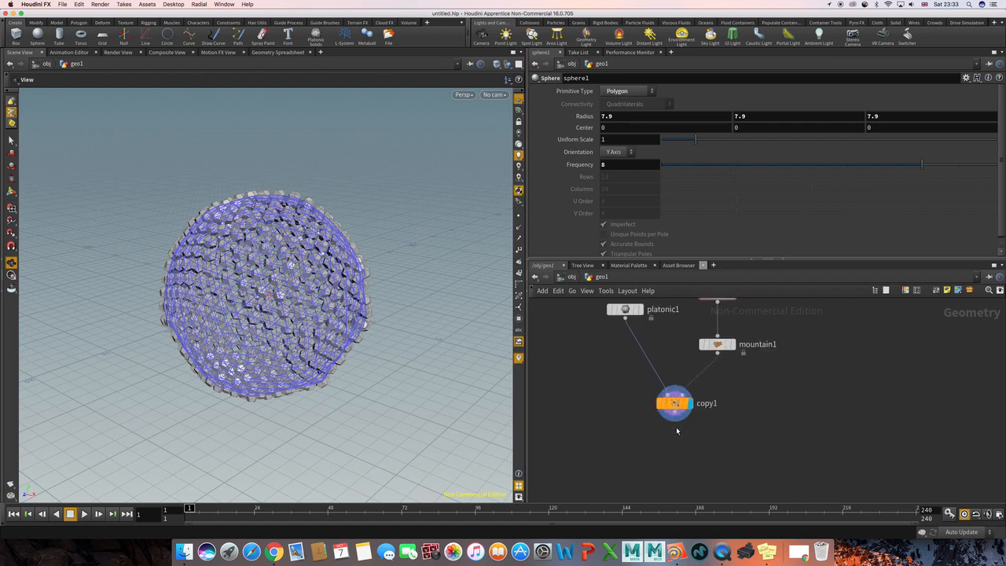
pyautogui.press('Tab')
pyautogui.write('nul')
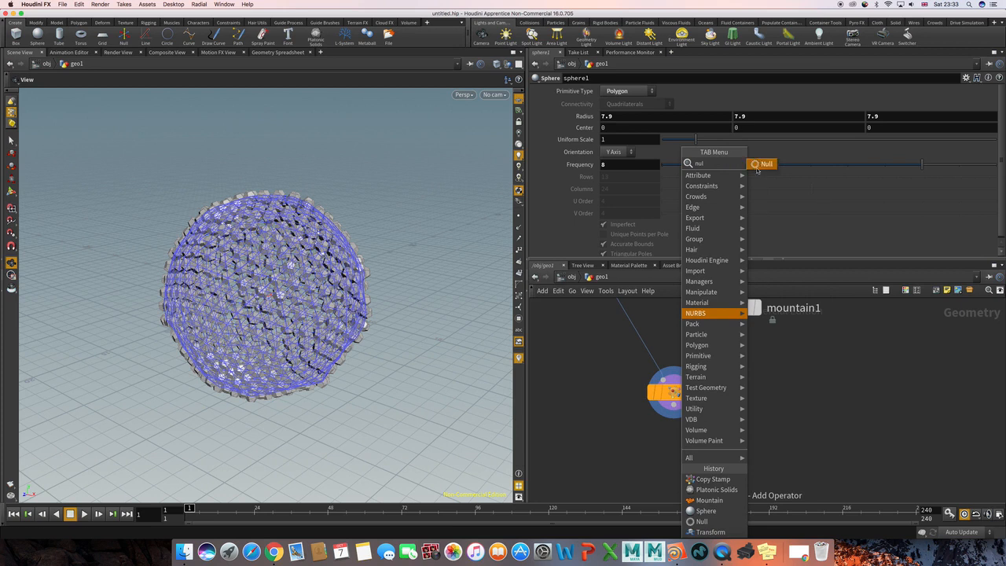
pyautogui.click(761, 163)
pyautogui.click(676, 465)
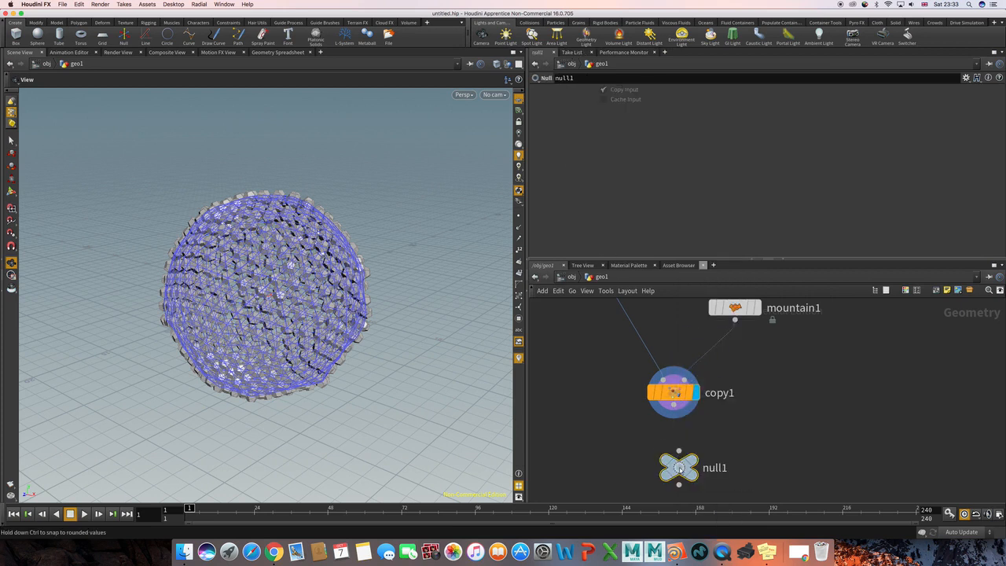
# Wire the Copy Stamp output into the Null node and display the Null node.
pyautogui.click(673, 404)
pyautogui.click(680, 467)
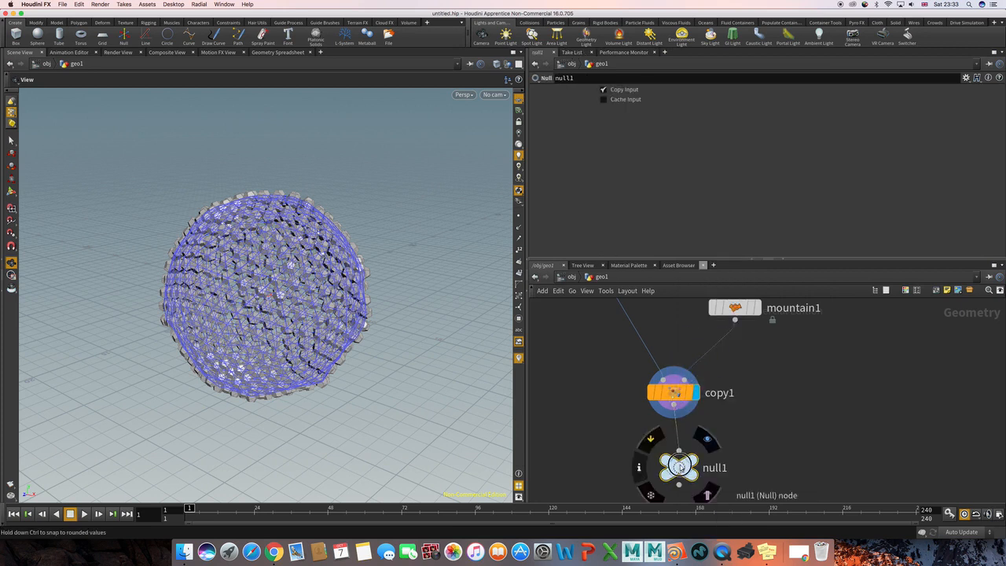
pyautogui.click(708, 439)
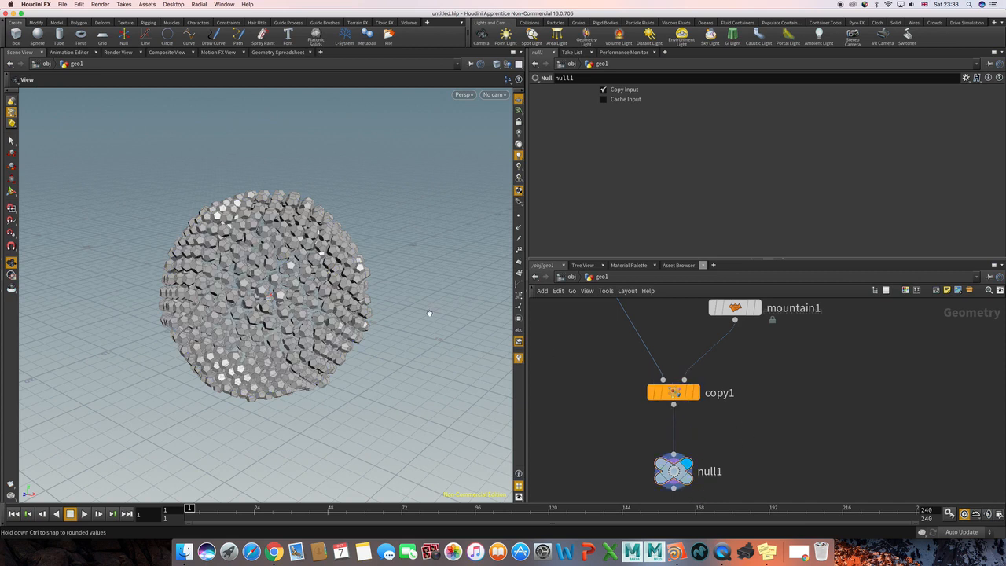
pyautogui.moveTo(430, 313); pyautogui.dragTo(348, 252)
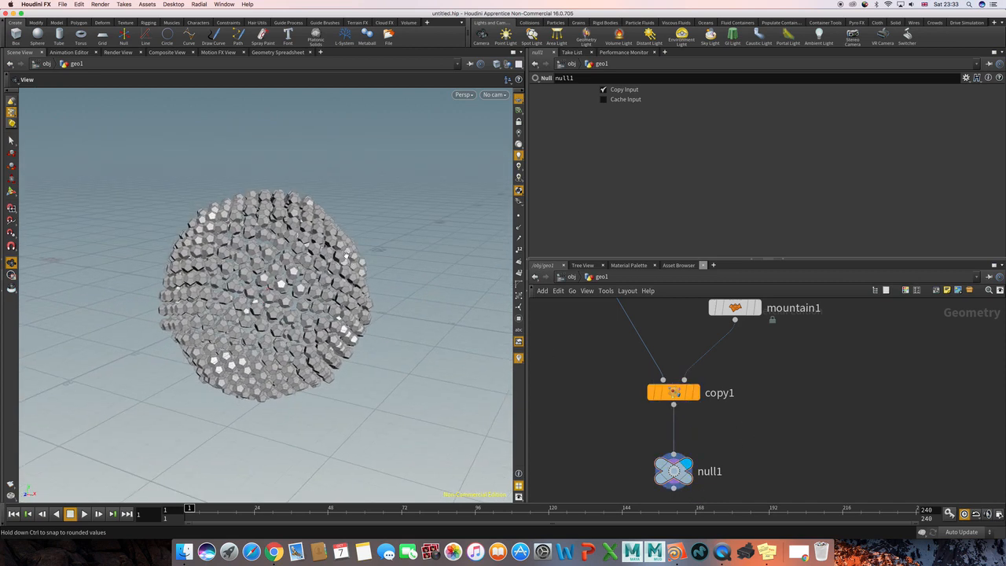
# Increase the mountain node's noise height to 6.22.
pyautogui.moveTo(757, 337); pyautogui.dragTo(751, 373, button='middle')
pyautogui.click(751, 357)
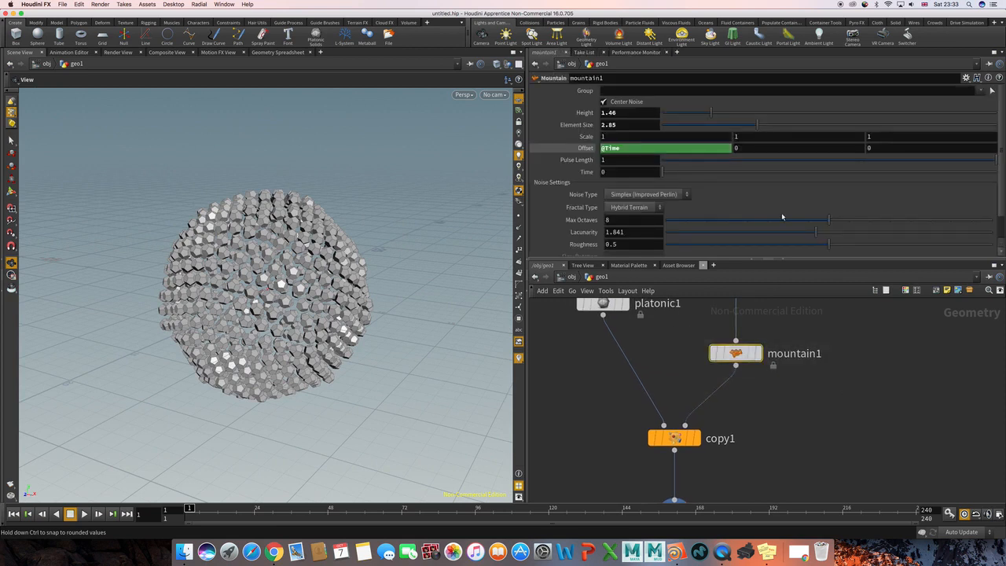
pyautogui.moveTo(710, 112); pyautogui.dragTo(871, 113)
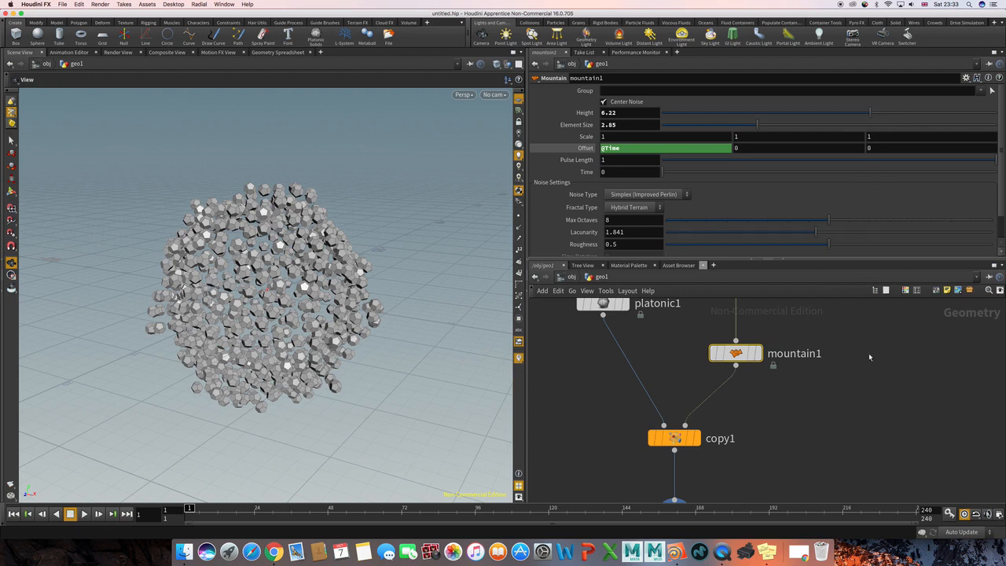
# Play the animation of the deformed copies and return to the first frame.
pyautogui.click(878, 389)
pyautogui.press('Up')
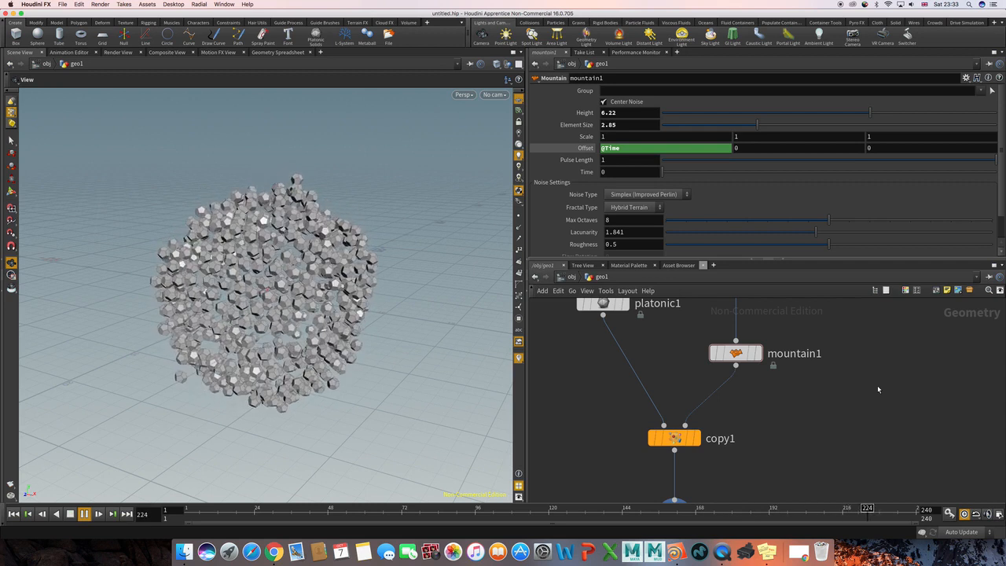
pyautogui.hotkey('ctrl', 'Up')
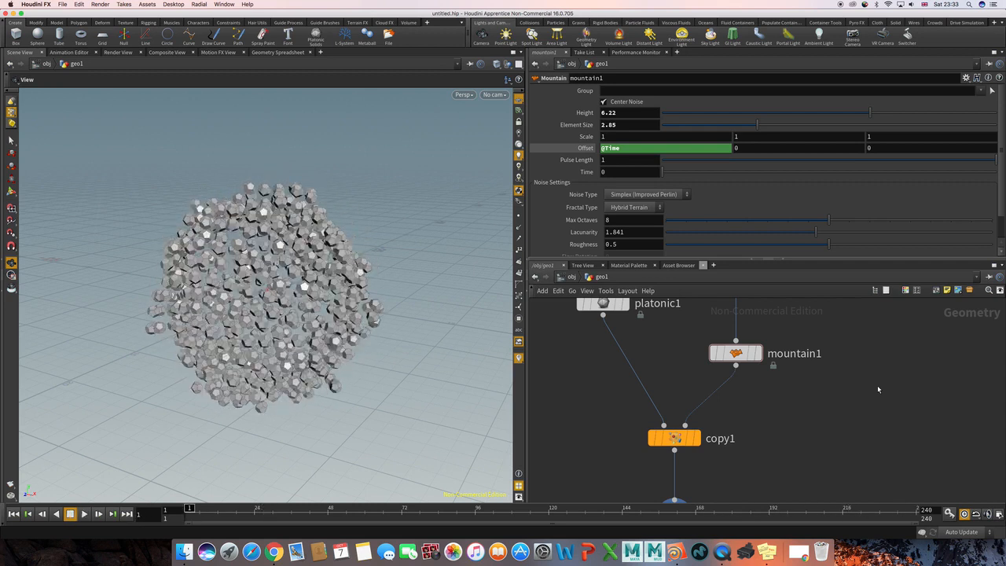
# Nudge the Copy Stamp node slightly down and move the platonic node farther away from the sphere branch.
pyautogui.click(672, 438)
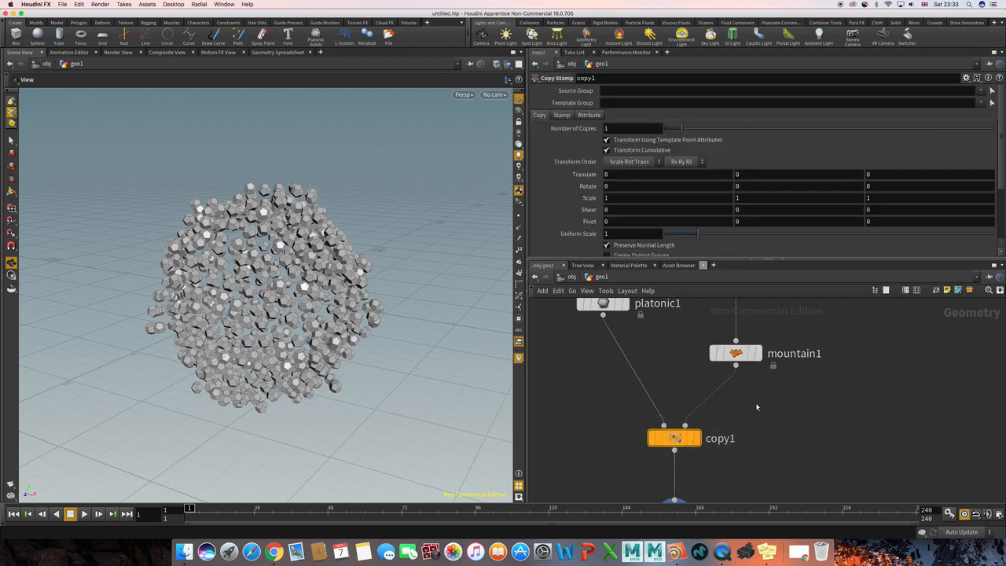
pyautogui.moveTo(673, 438); pyautogui.dragTo(673, 444)
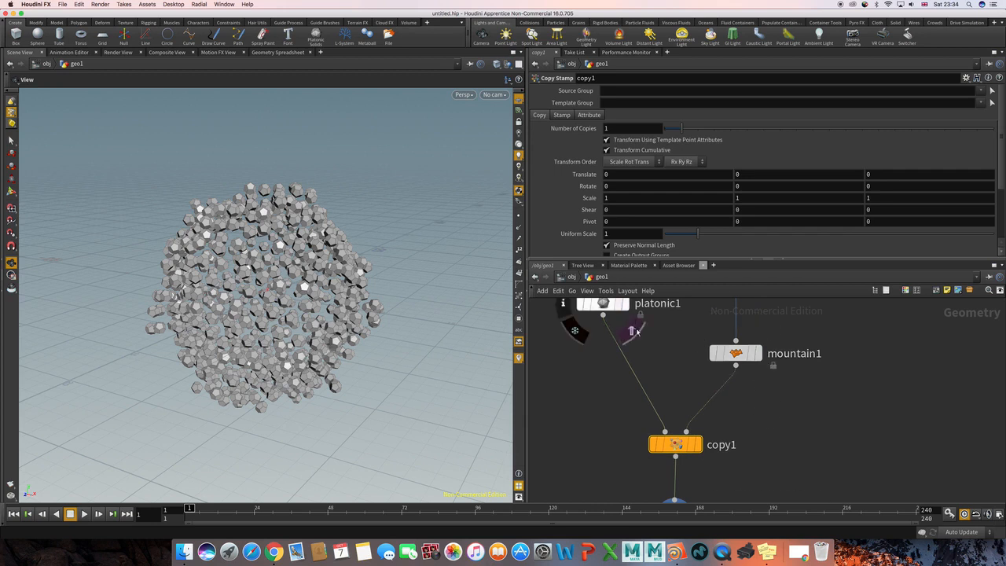
pyautogui.moveTo(662, 352); pyautogui.dragTo(700, 387, button='middle')
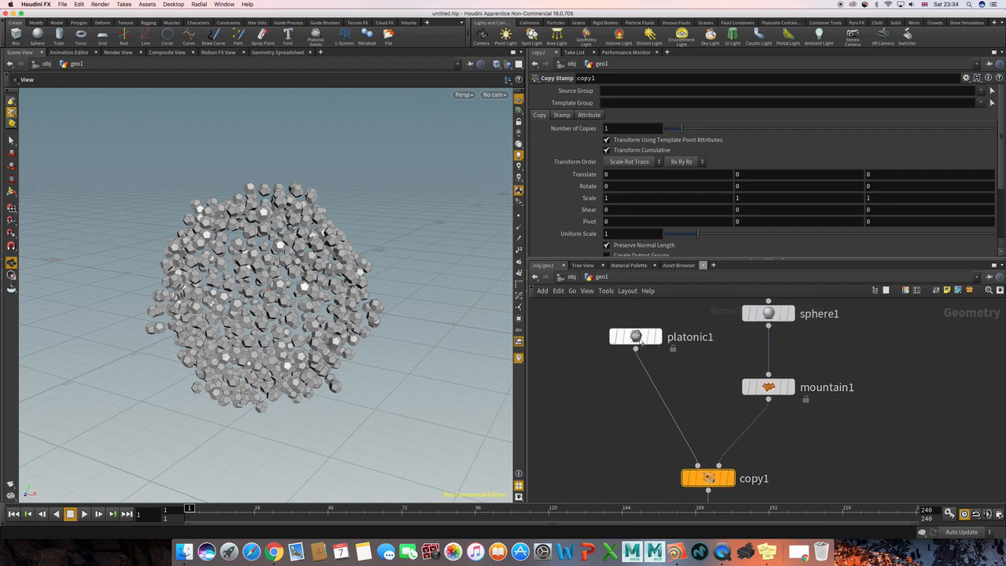
pyautogui.moveTo(635, 334); pyautogui.dragTo(604, 328)
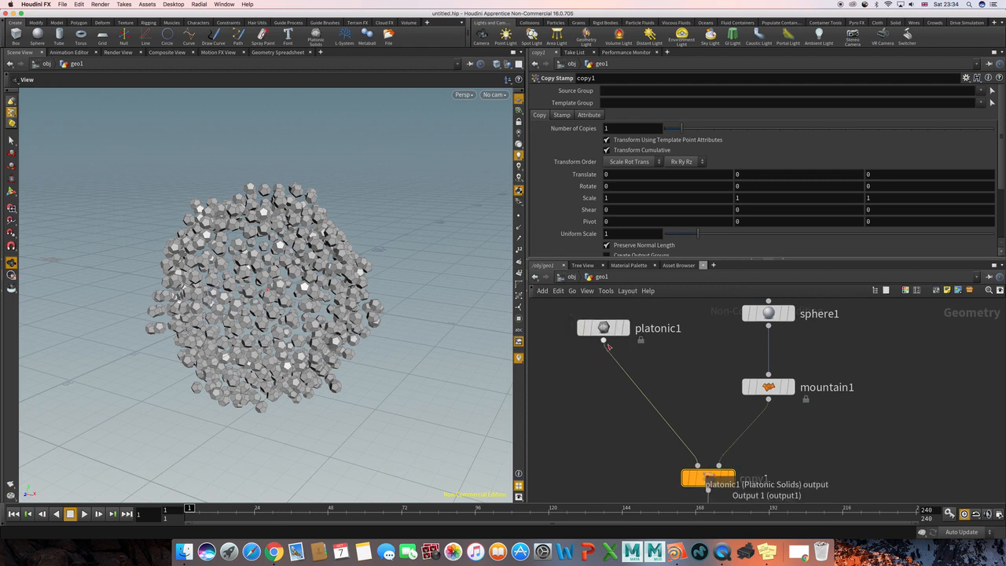
pyautogui.moveTo(695, 385); pyautogui.dragTo(655, 355, button='middle')
# Enable Stamp Inputs on the Copy Stamp node and name its first stamp variable scale.
pyautogui.moveTo(600, 406); pyautogui.dragTo(753, 474)
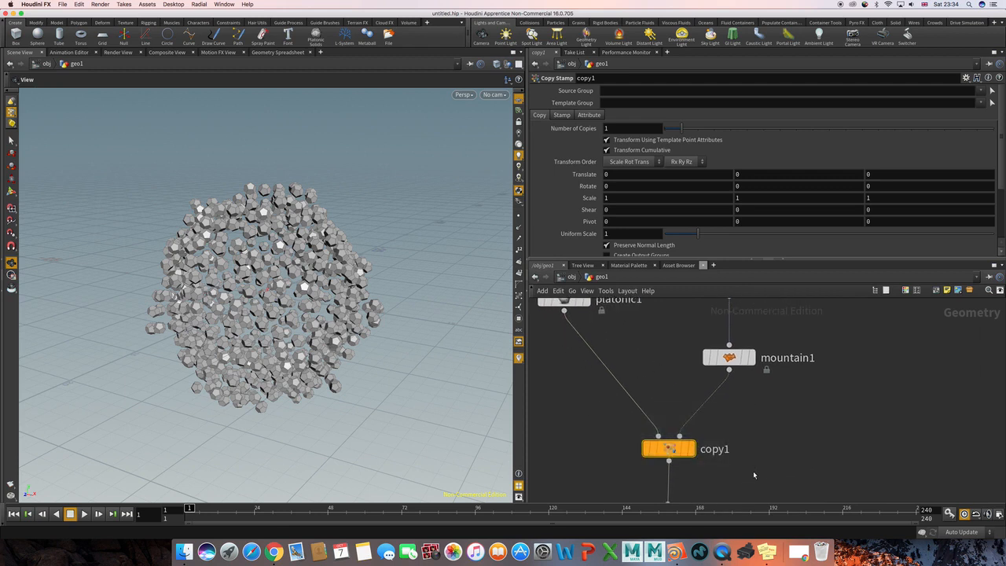
pyautogui.click(558, 115)
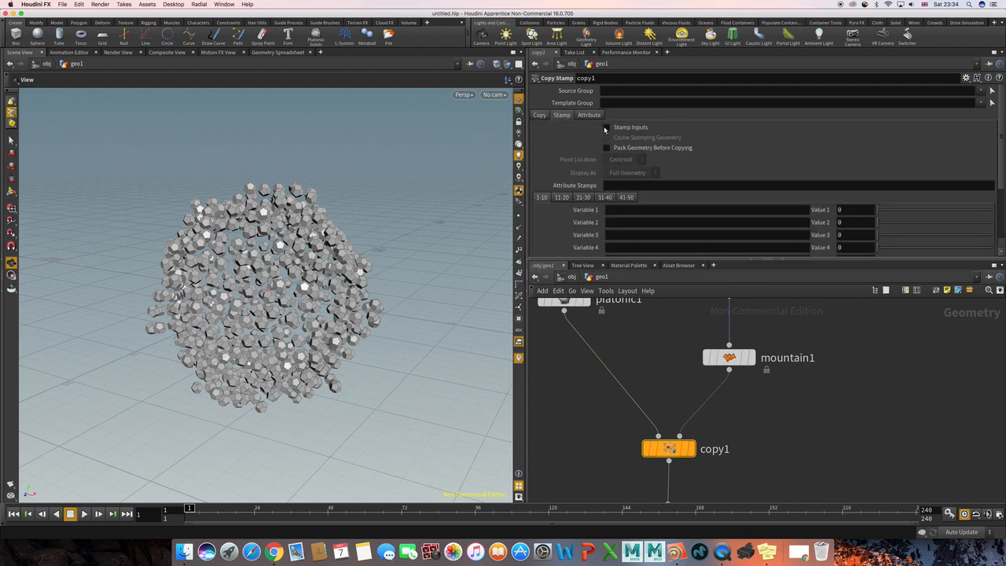
pyautogui.click(606, 127)
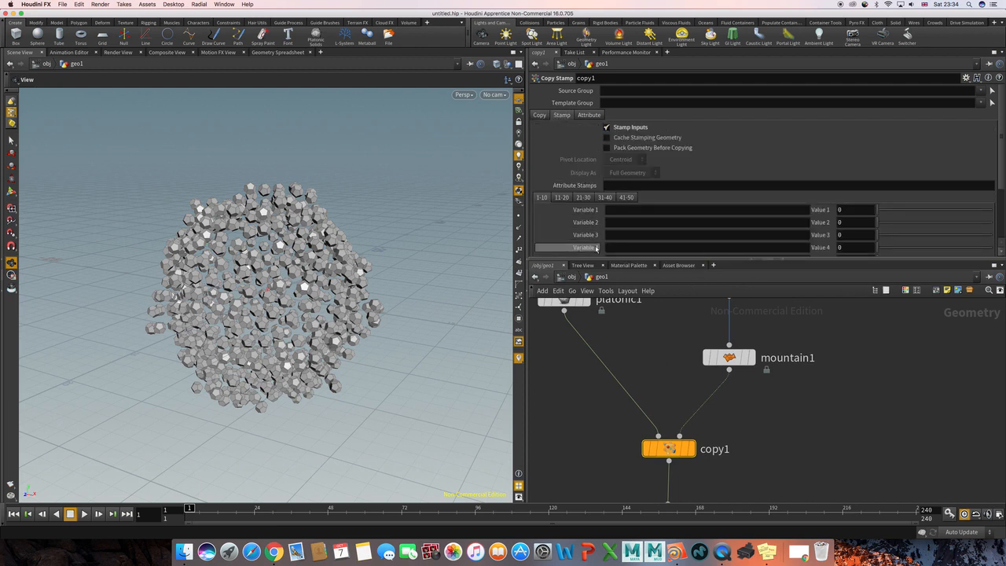
pyautogui.scroll(-3, 597, 248)
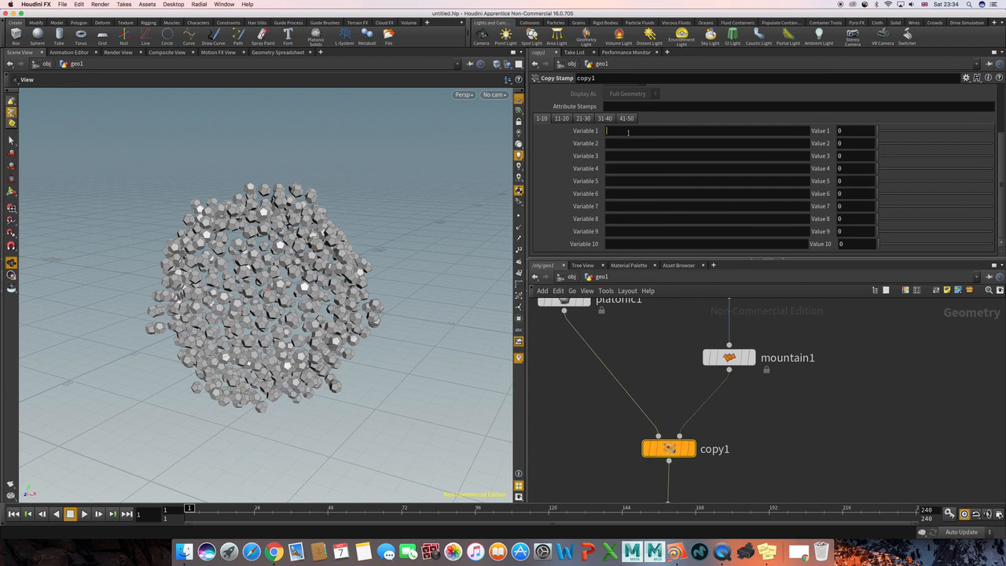
pyautogui.click(628, 132)
pyautogui.write('scale')
pyautogui.press('Return')
# Display the mountain node's deformed sphere in the viewport.
pyautogui.moveTo(819, 335); pyautogui.dragTo(858, 360, button='middle')
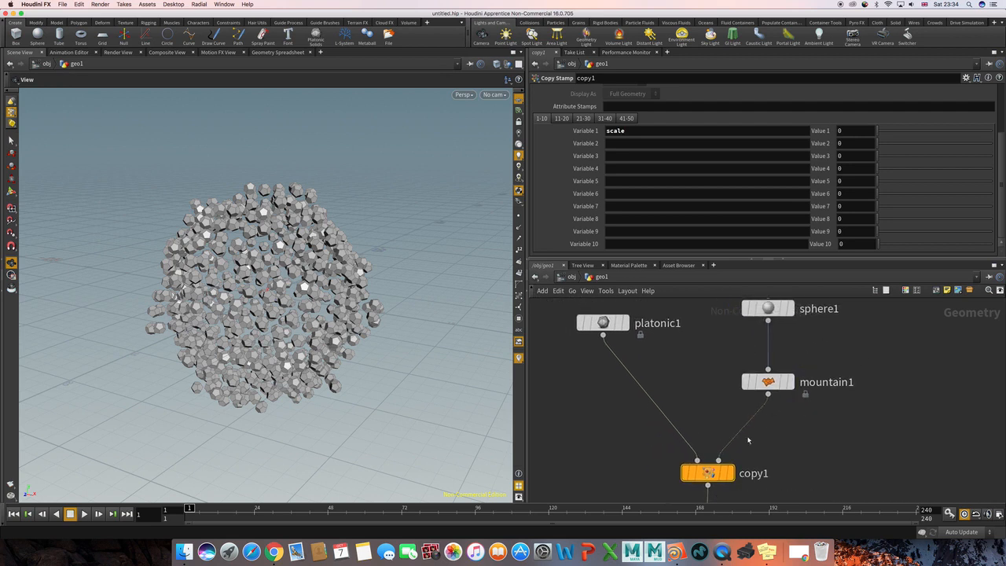
pyautogui.moveTo(714, 476)
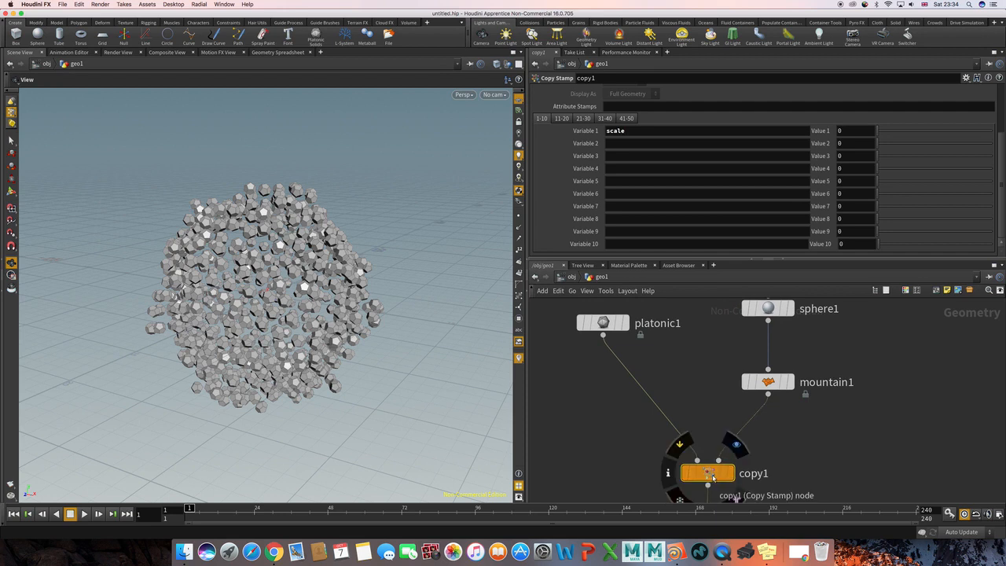
pyautogui.moveTo(796, 435); pyautogui.dragTo(768, 433, button='middle')
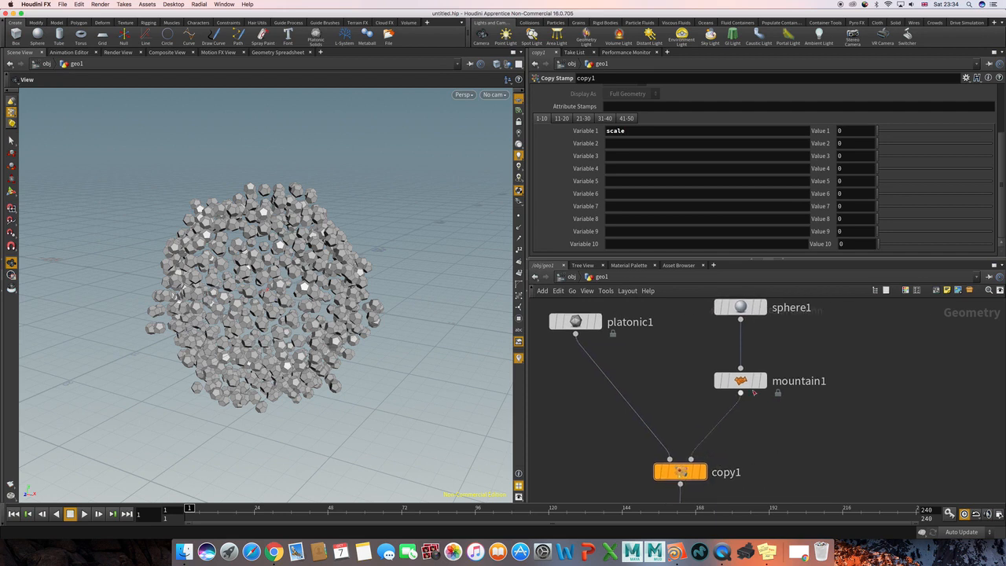
pyautogui.click(758, 385)
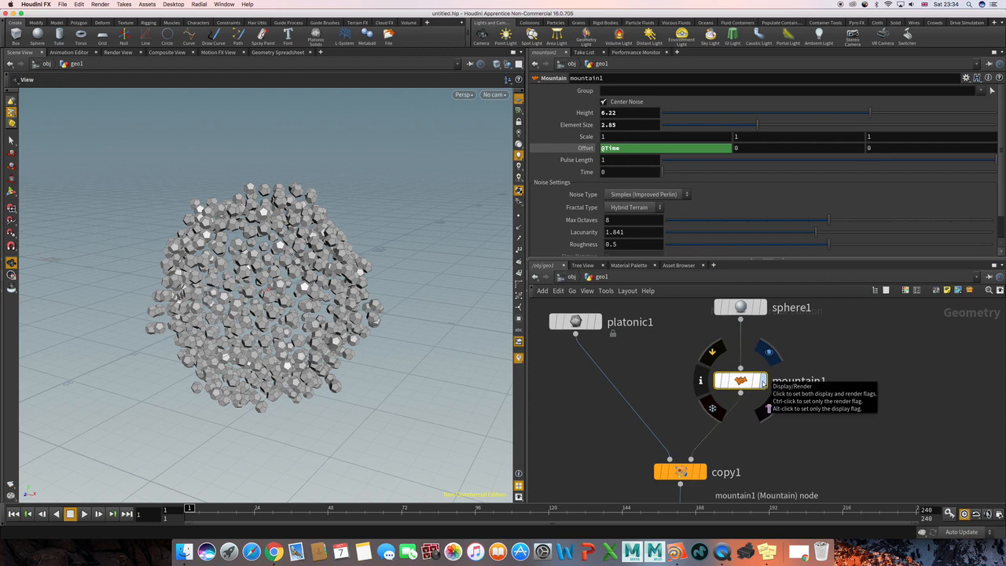
pyautogui.click(762, 382)
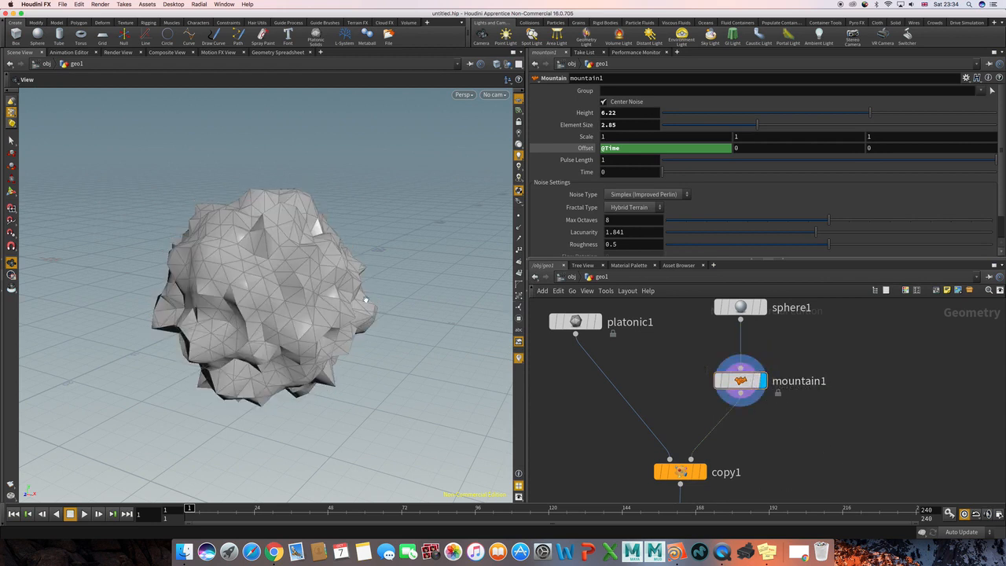
# Check the point numbers and the primitive numbers on the deformed sphere, hiding each display again.
pyautogui.keyDown('alt'); pyautogui.moveTo(365, 300); pyautogui.dragTo(413, 300); pyautogui.keyUp('alt')
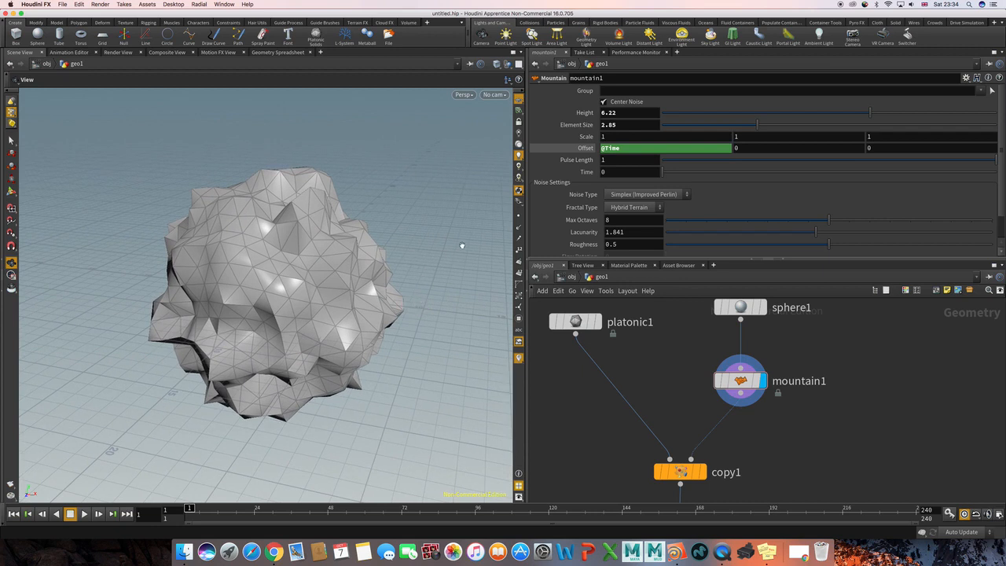
pyautogui.click(519, 249)
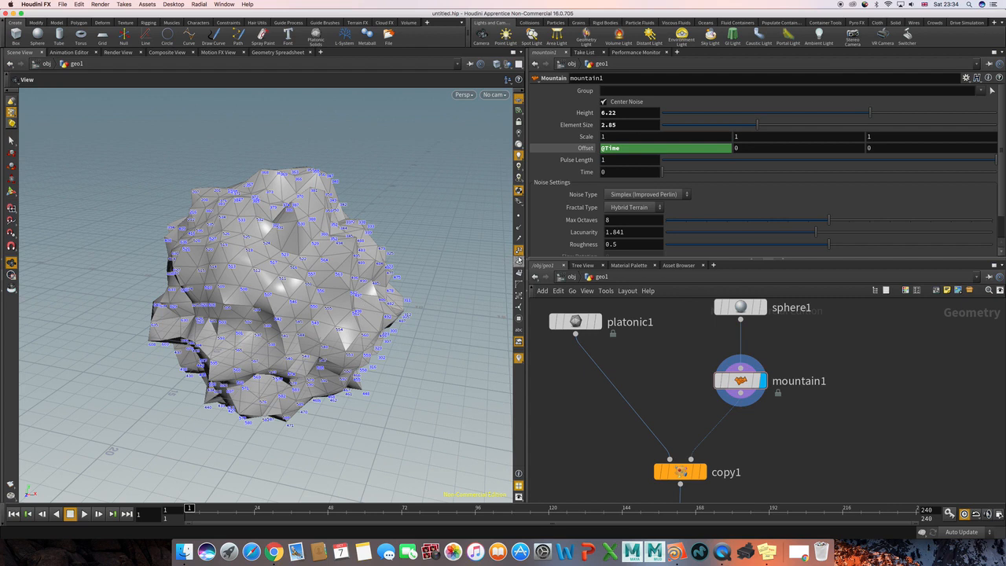
pyautogui.click(519, 250)
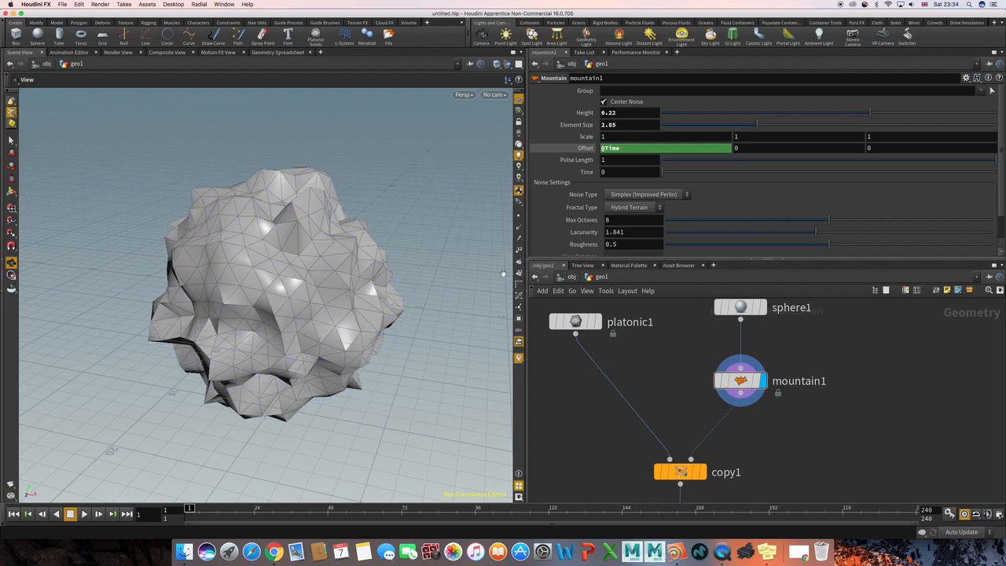
pyautogui.click(519, 272)
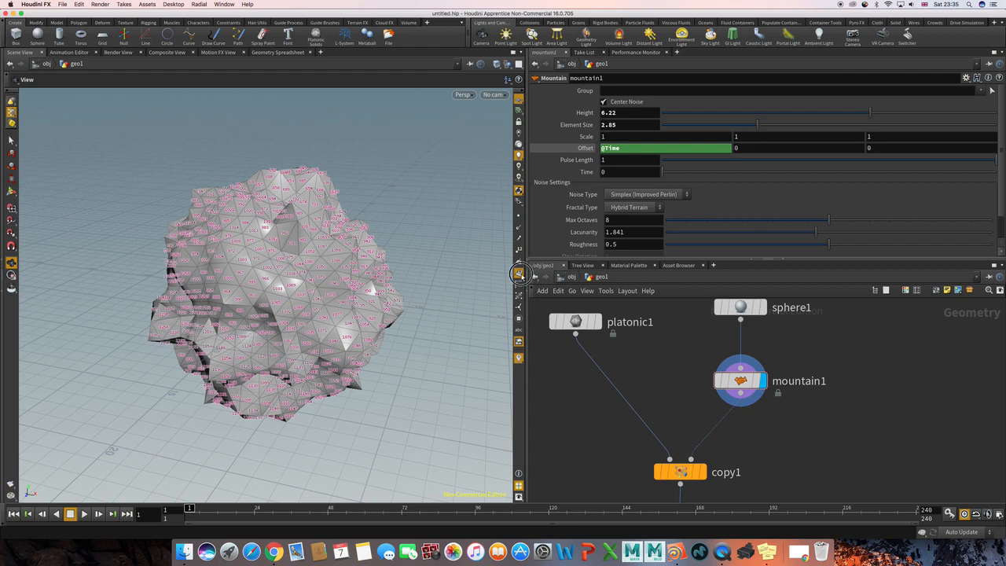
pyautogui.click(519, 273)
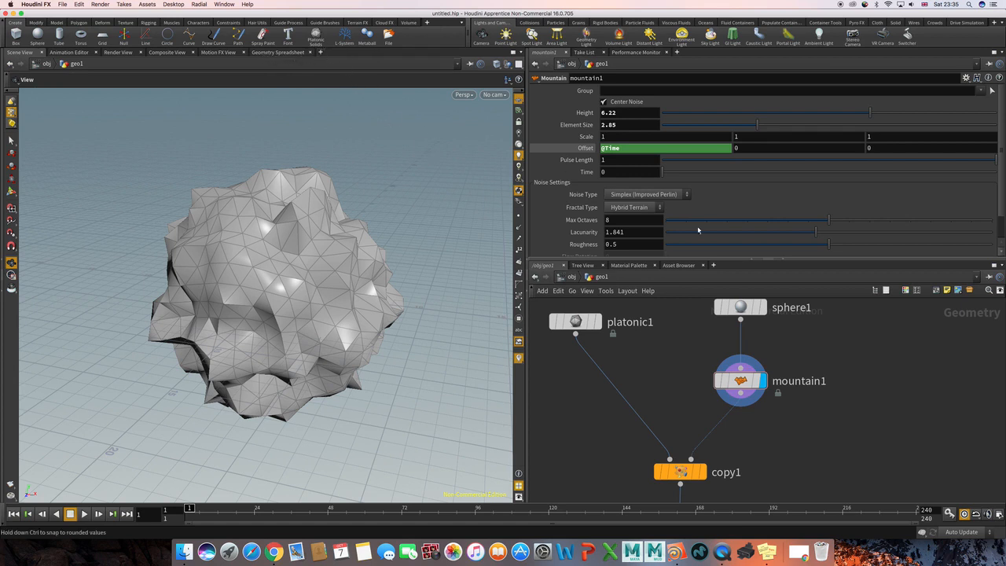
pyautogui.click(713, 265)
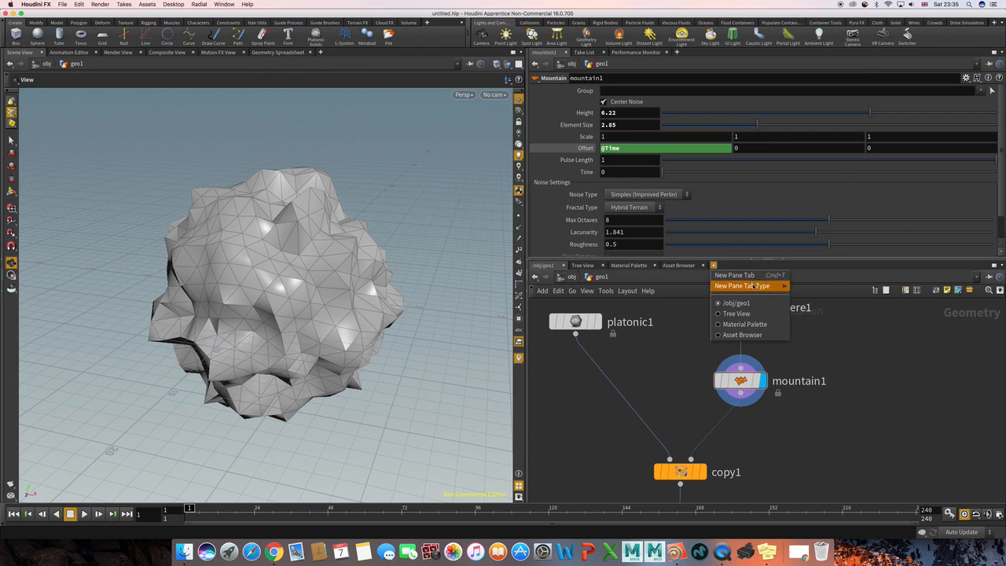
pyautogui.moveTo(786, 287)
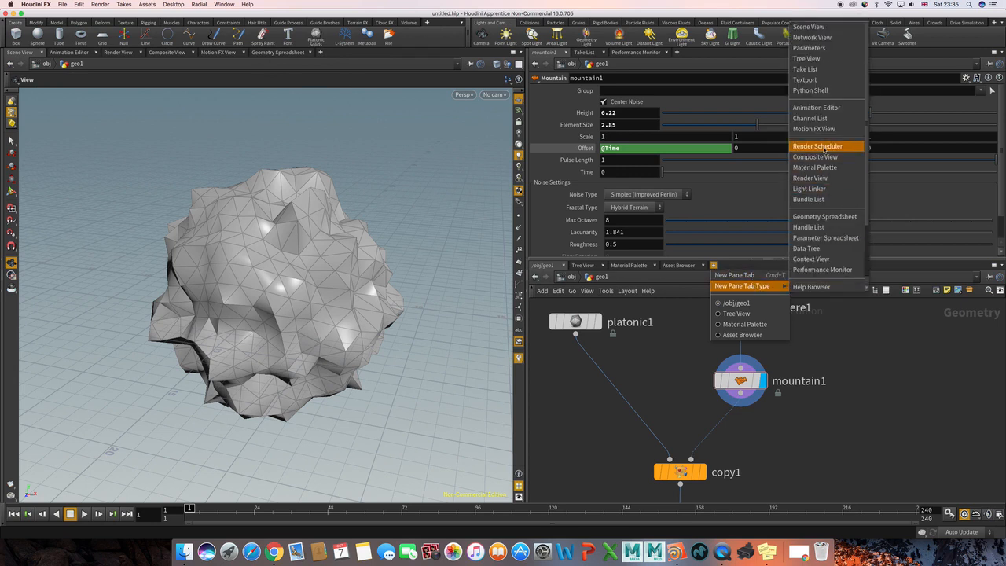
pyautogui.click(866, 354)
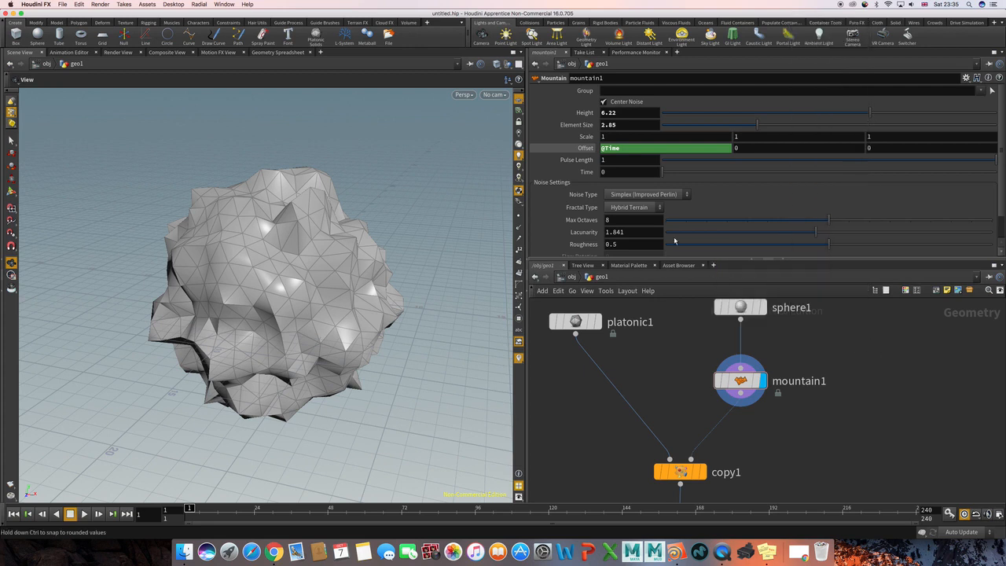
# Examine the mountain node's point, vertex, primitive and detail attributes in the Geometry Spreadsheet, and return to the scene view.
pyautogui.click(275, 53)
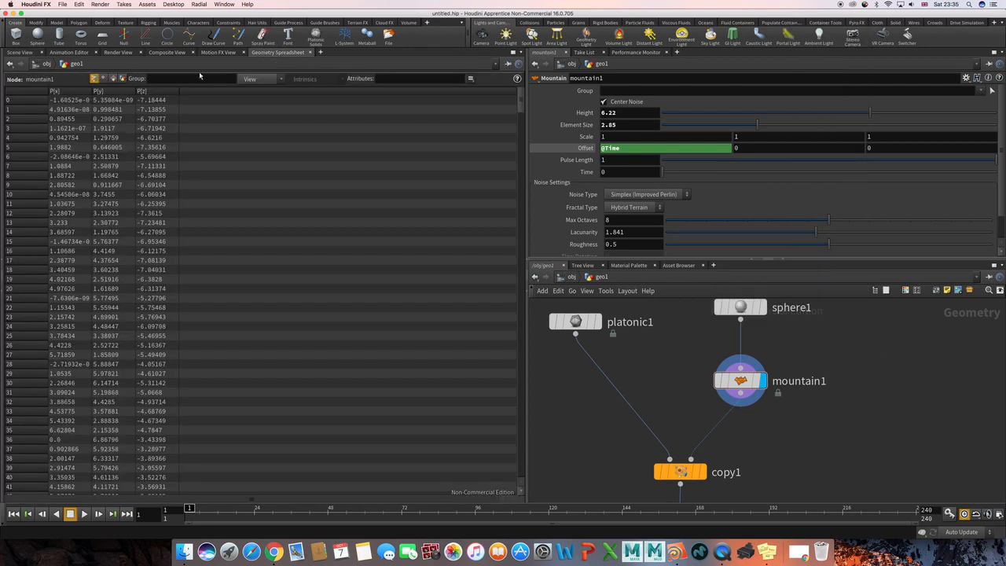
pyautogui.click(102, 79)
pyautogui.click(94, 79)
pyautogui.click(102, 79)
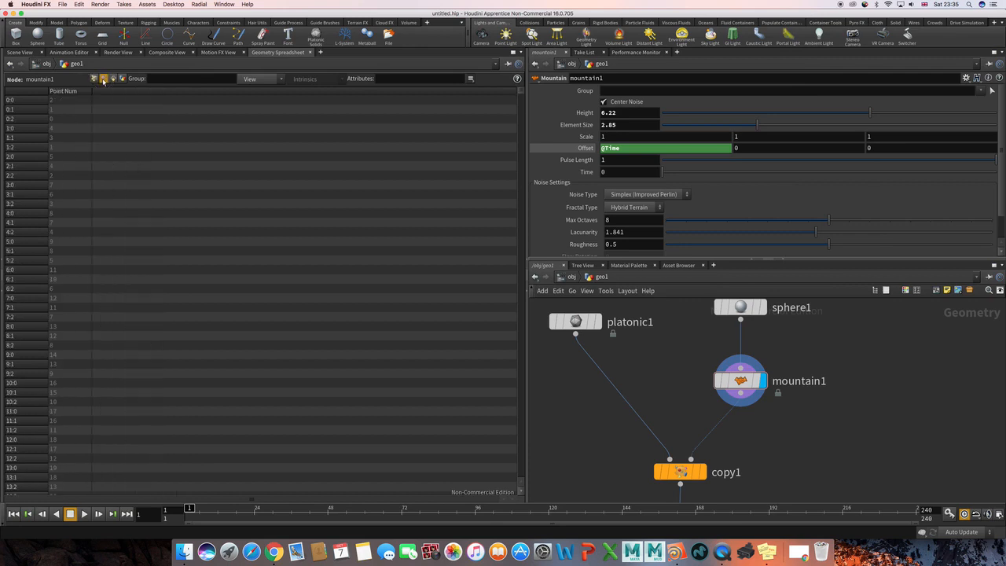
pyautogui.click(113, 78)
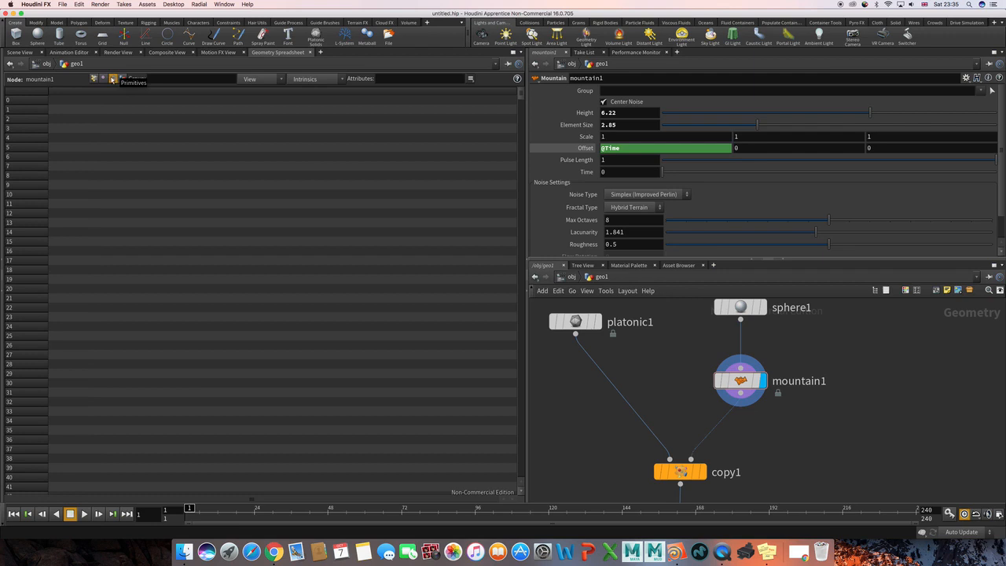
pyautogui.click(123, 79)
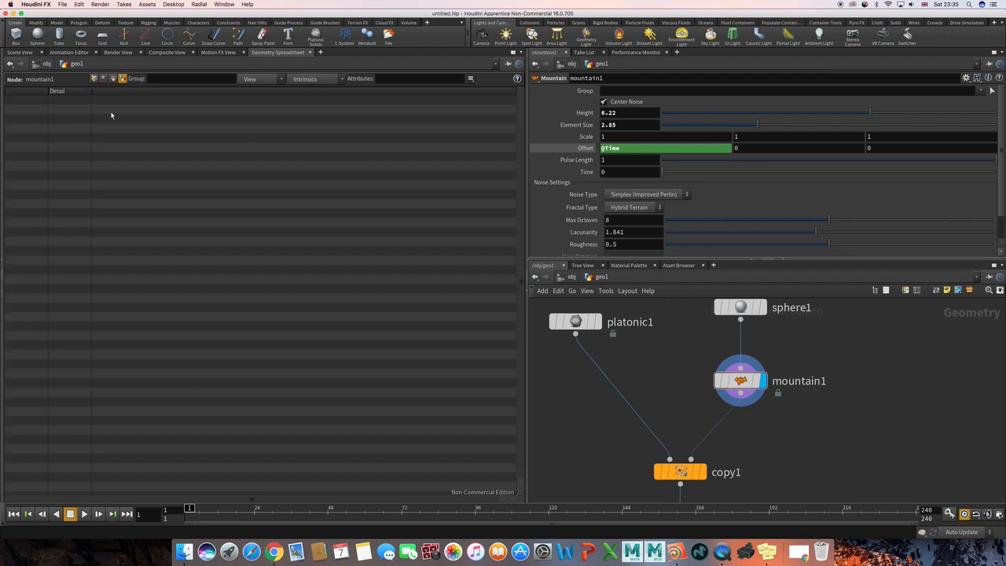
pyautogui.click(95, 80)
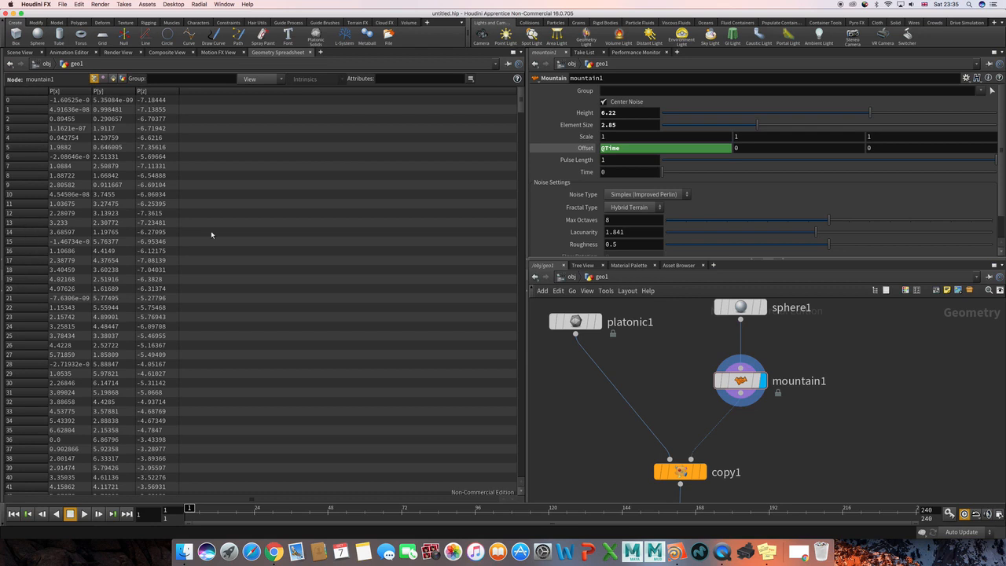
pyautogui.moveTo(743, 386)
pyautogui.click(19, 53)
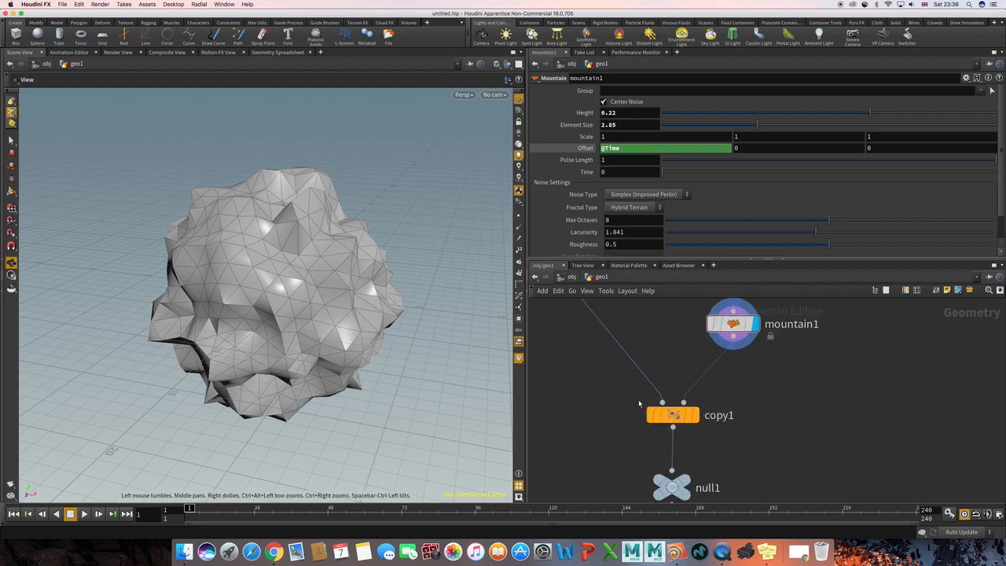
# Select the Copy Stamp node and display its copied dodecahedrons in the viewport.
pyautogui.moveTo(618, 399); pyautogui.dragTo(650, 426, button='middle')
pyautogui.moveTo(638, 417); pyautogui.dragTo(778, 481)
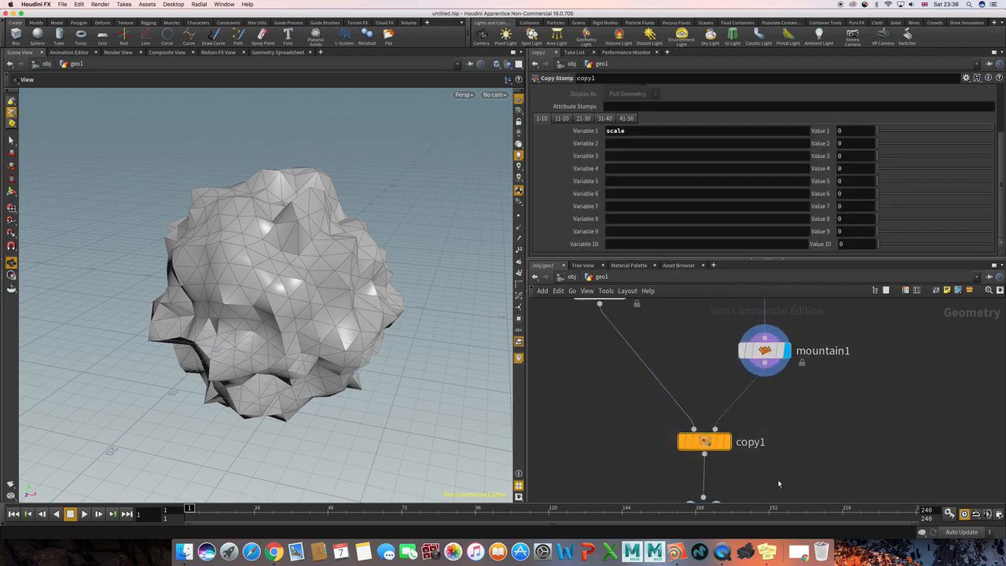
pyautogui.moveTo(727, 442)
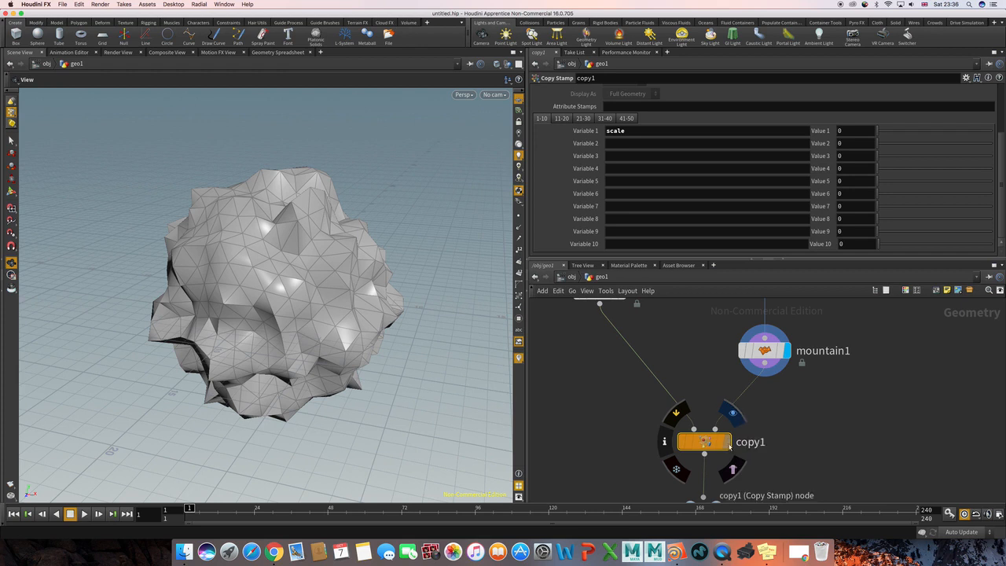
pyautogui.click(727, 443)
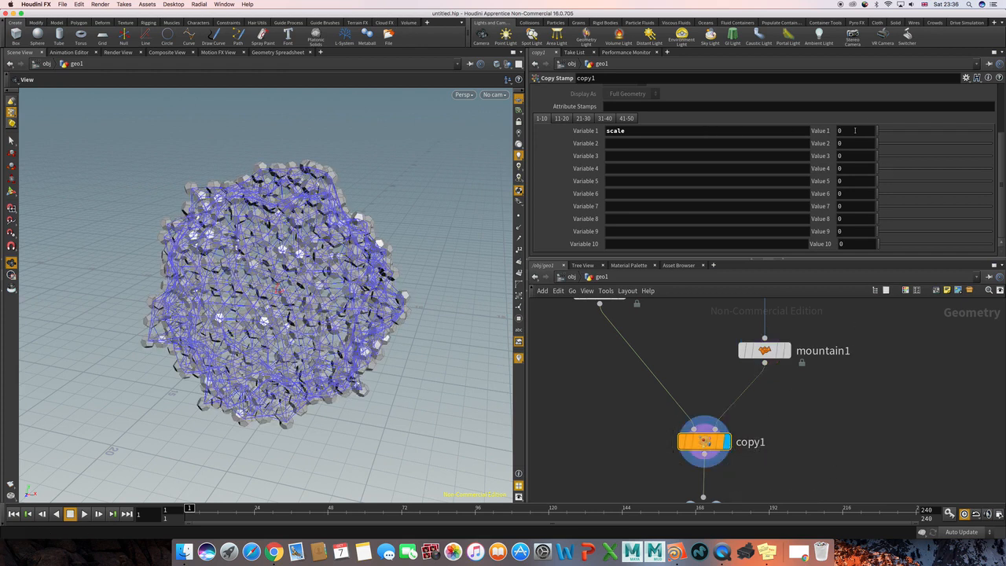
pyautogui.press('BackSpace')
pyautogui.rightClick(852, 132)
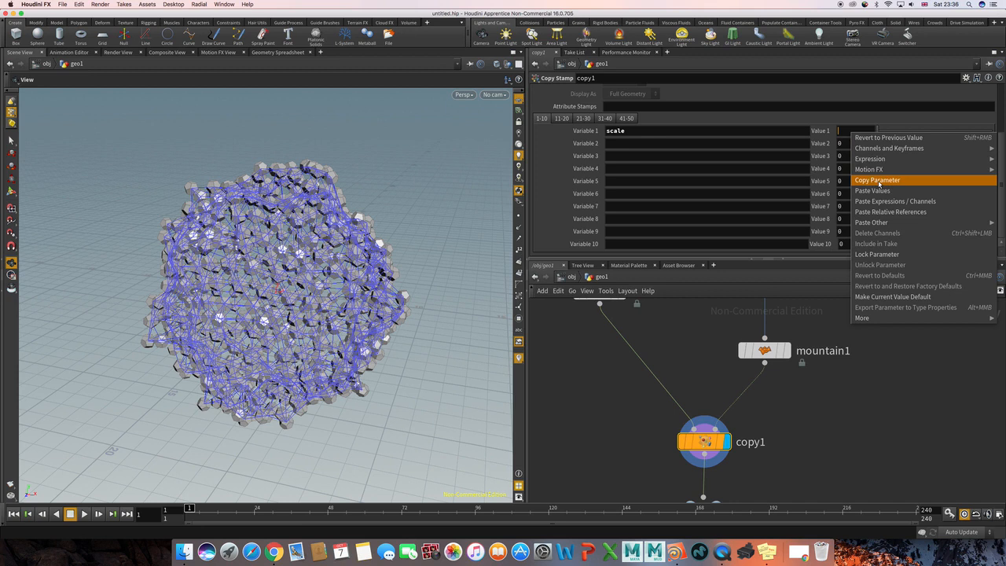
pyautogui.moveTo(873, 159)
pyautogui.click(801, 167)
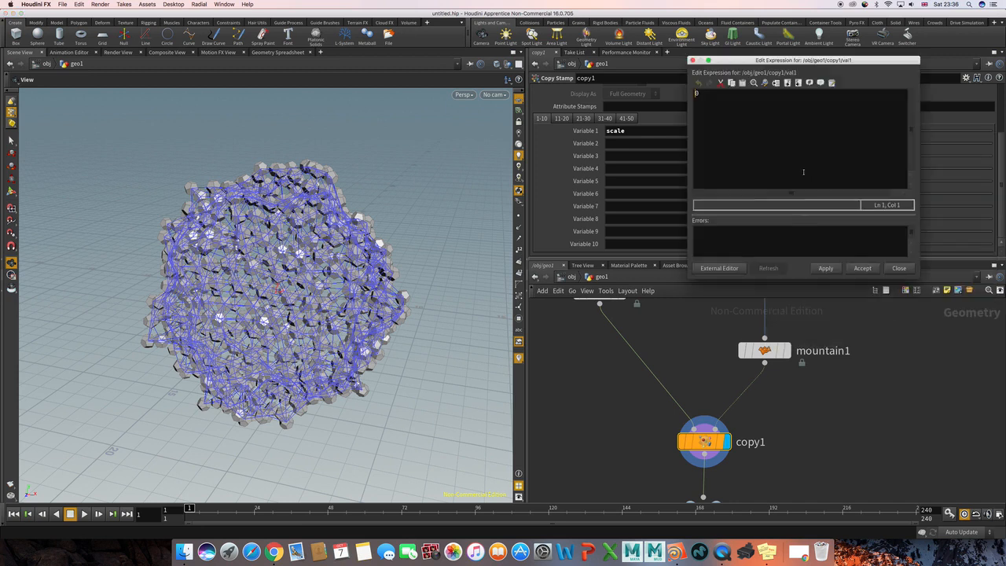
pyautogui.moveTo(724, 65); pyautogui.dragTo(302, 133)
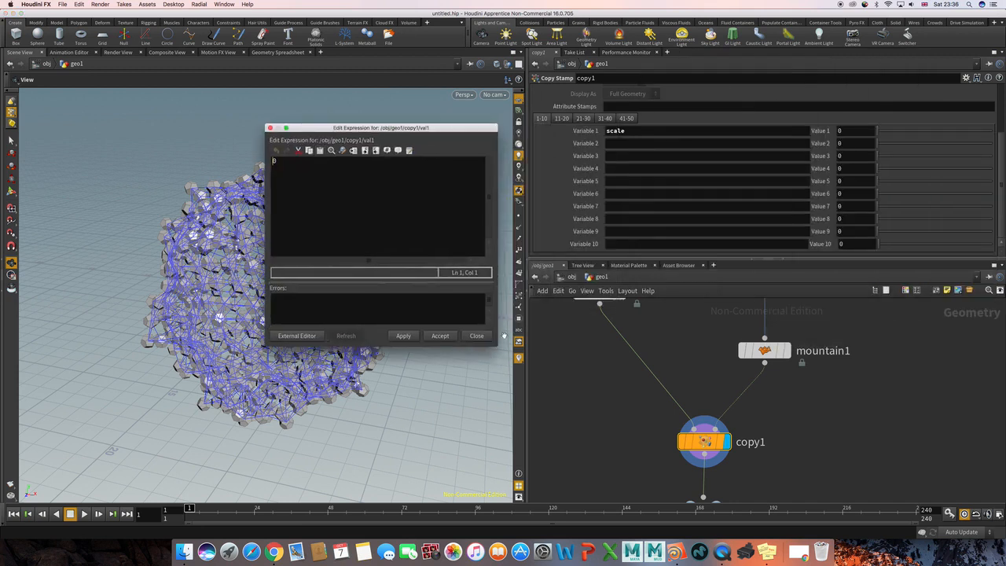
pyautogui.moveTo(498, 344); pyautogui.dragTo(614, 425)
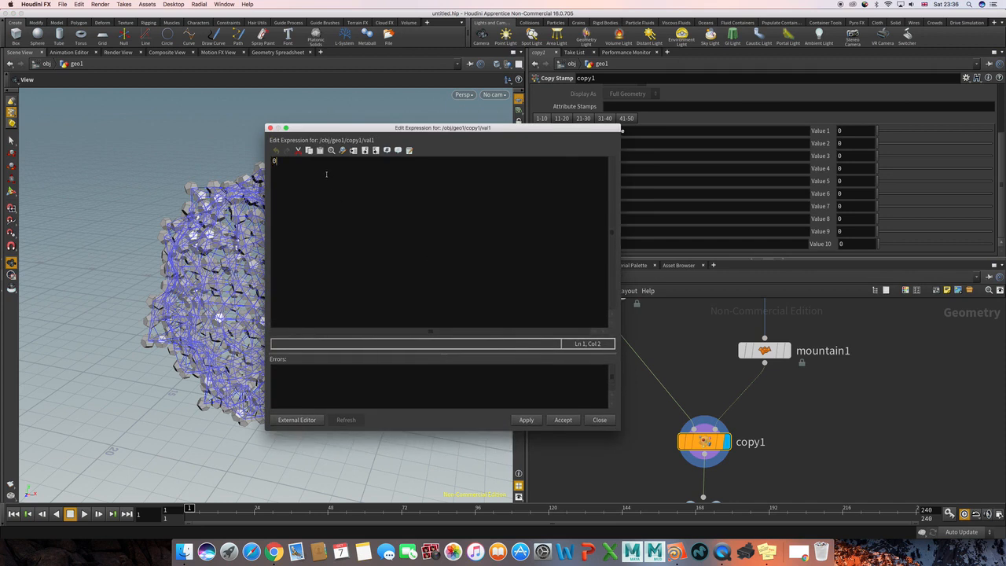
pyautogui.write('rand')
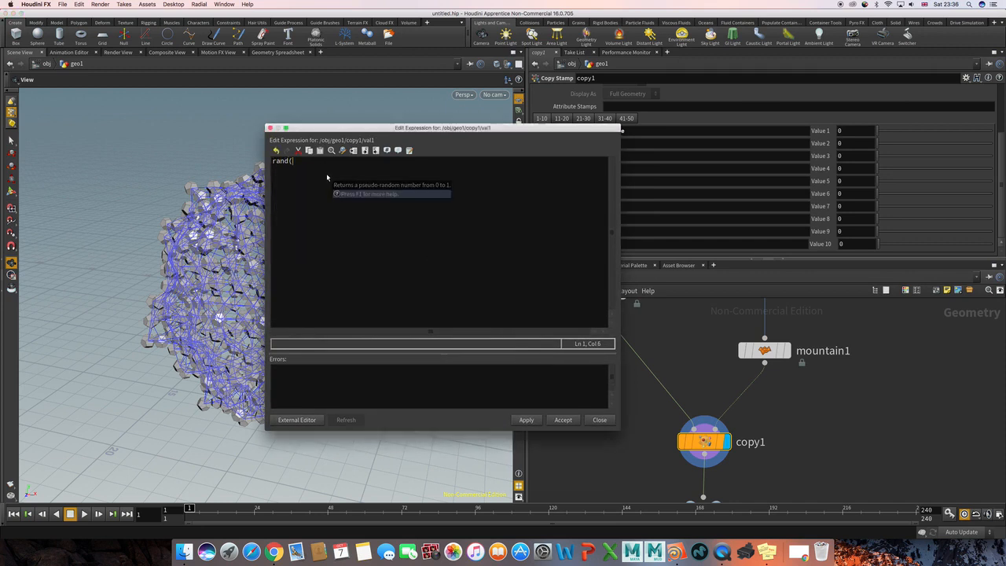
pyautogui.write('(')
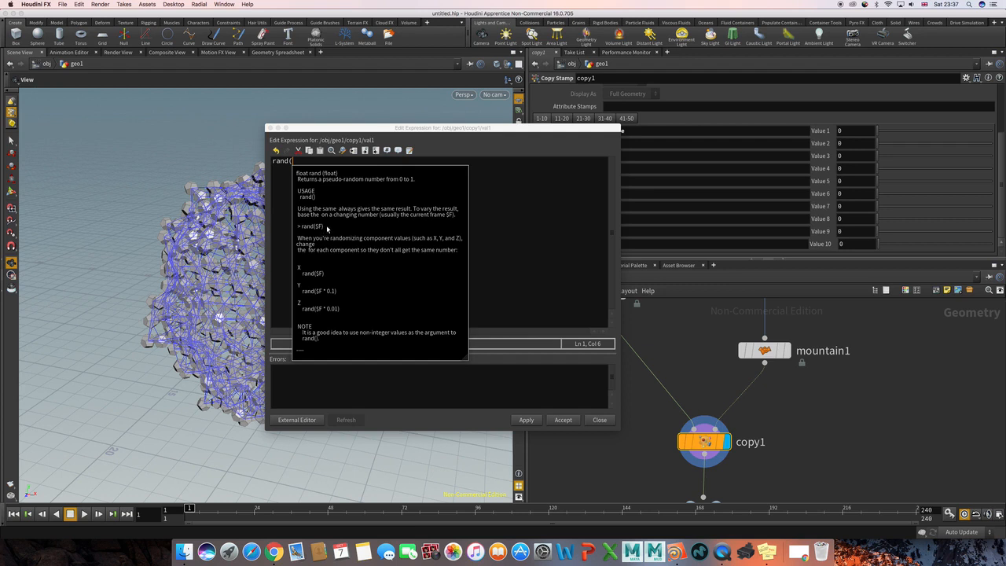
pyautogui.click(285, 178)
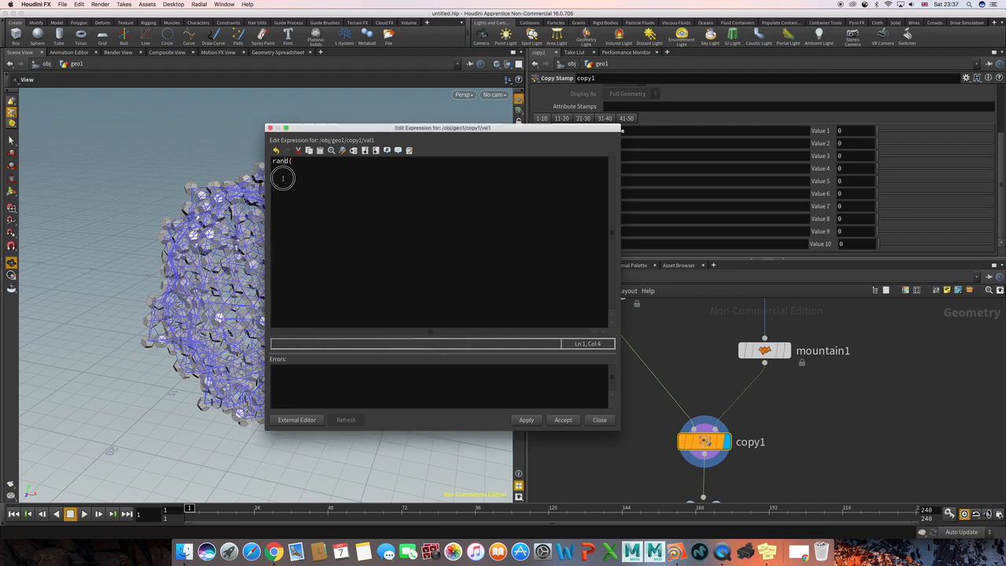
pyautogui.click(297, 161)
pyautogui.write('@ptn')
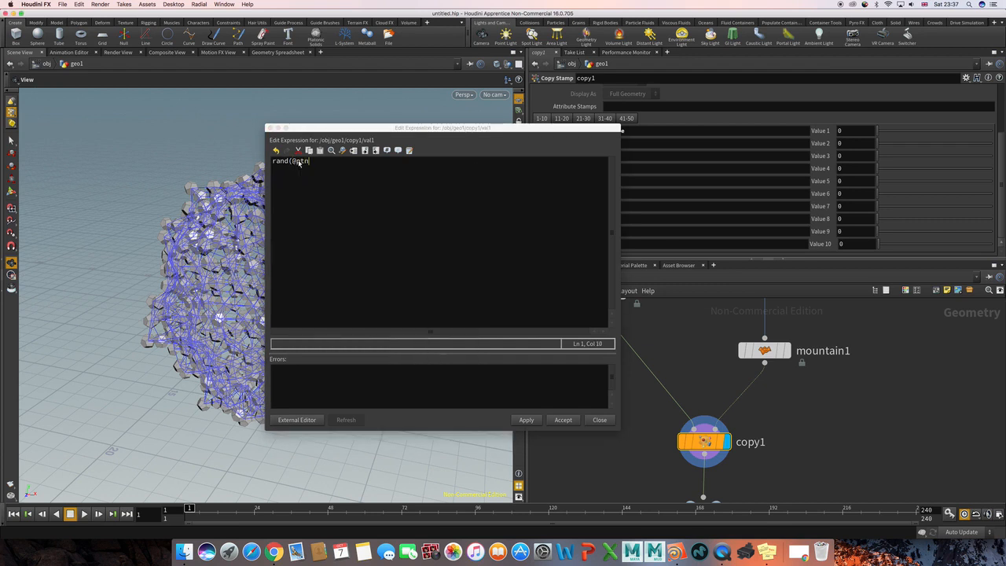
pyautogui.write('um')
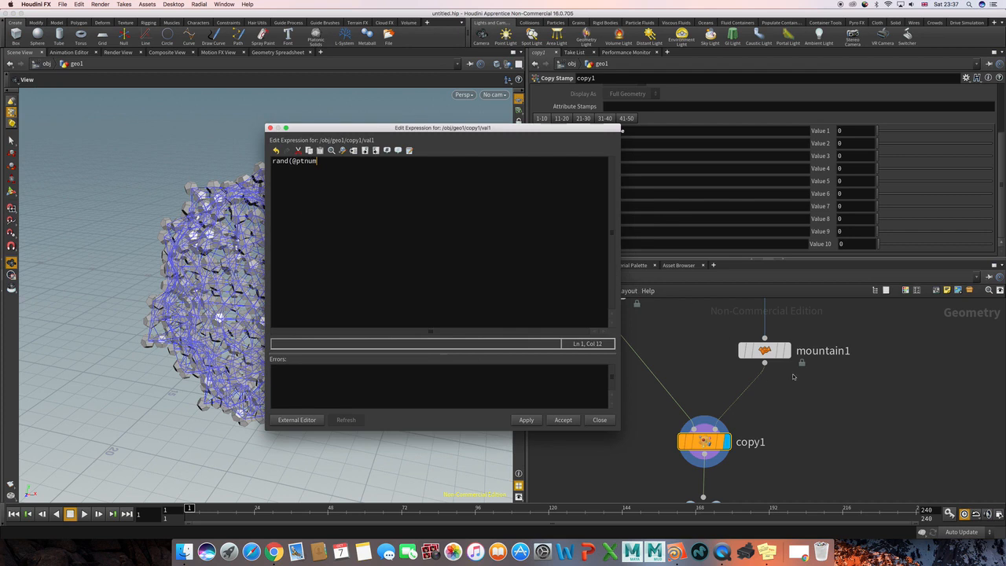
pyautogui.write(')')
pyautogui.click(304, 176)
pyautogui.click(527, 420)
pyautogui.click(563, 421)
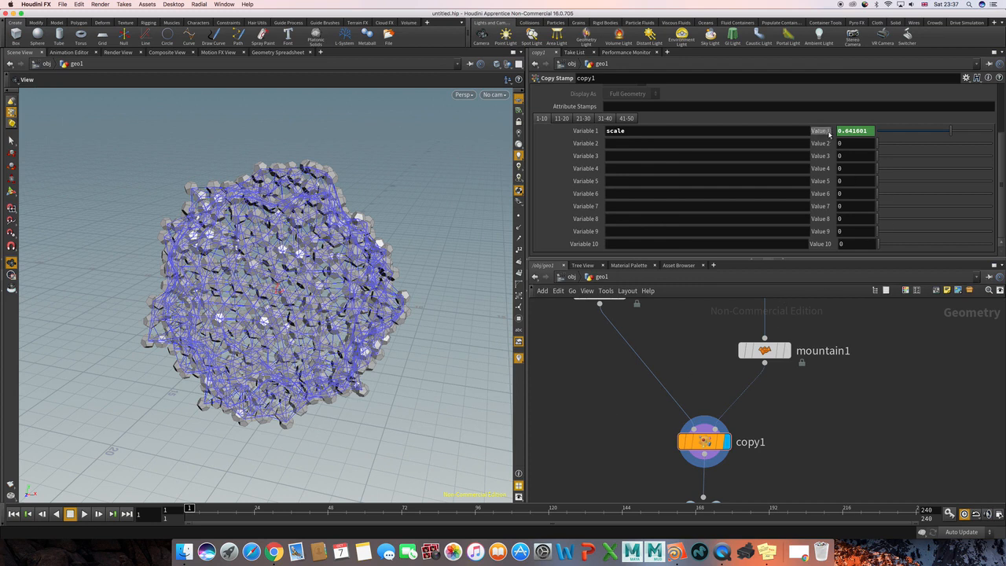
# View the mountain node's deformed sphere, and return the display to the Copy Stamp node.
pyautogui.moveTo(737, 337)
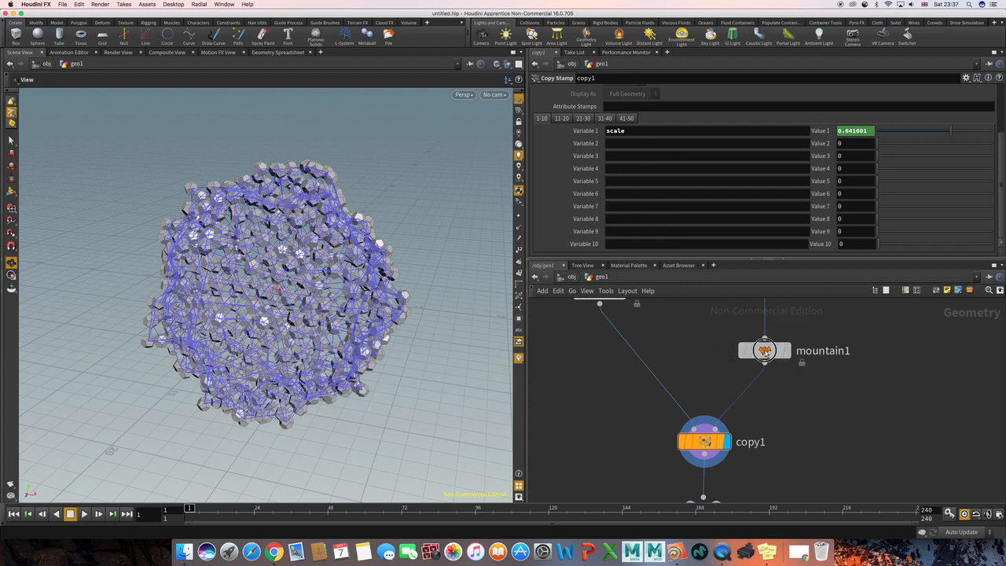
pyautogui.click(764, 351)
pyautogui.click(792, 322)
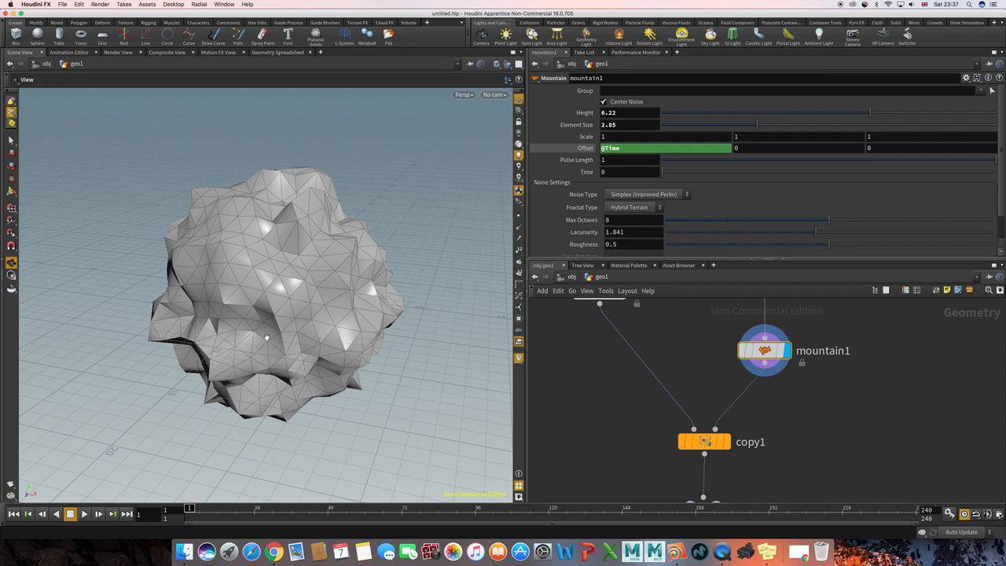
pyautogui.click(687, 442)
pyautogui.moveTo(692, 442)
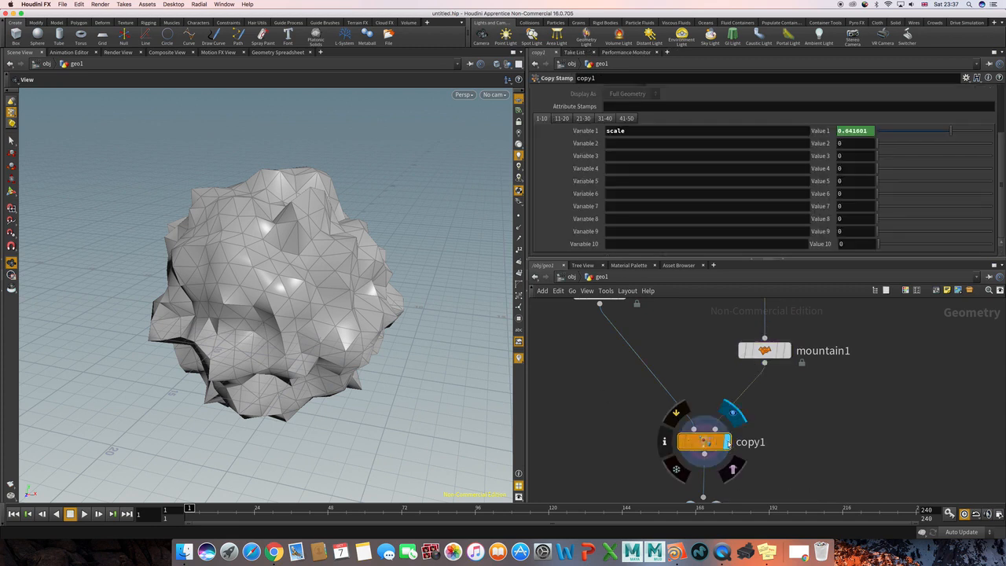
pyautogui.click(731, 415)
# Insert a Transform node between the platonic and Copy Stamp nodes, place it below the platonic node, and display its output.
pyautogui.moveTo(665, 345); pyautogui.dragTo(705, 389, button='middle')
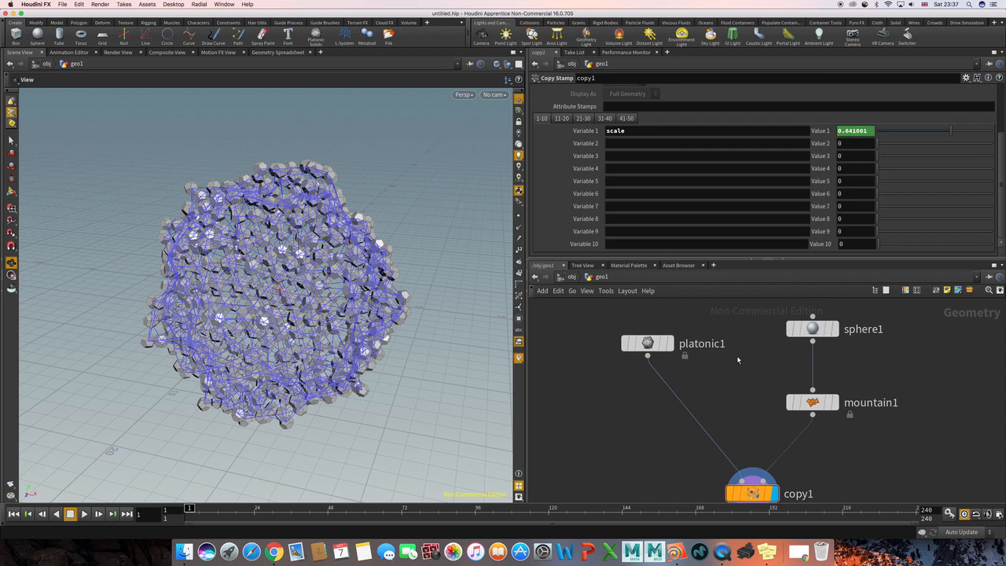
pyautogui.click(645, 342)
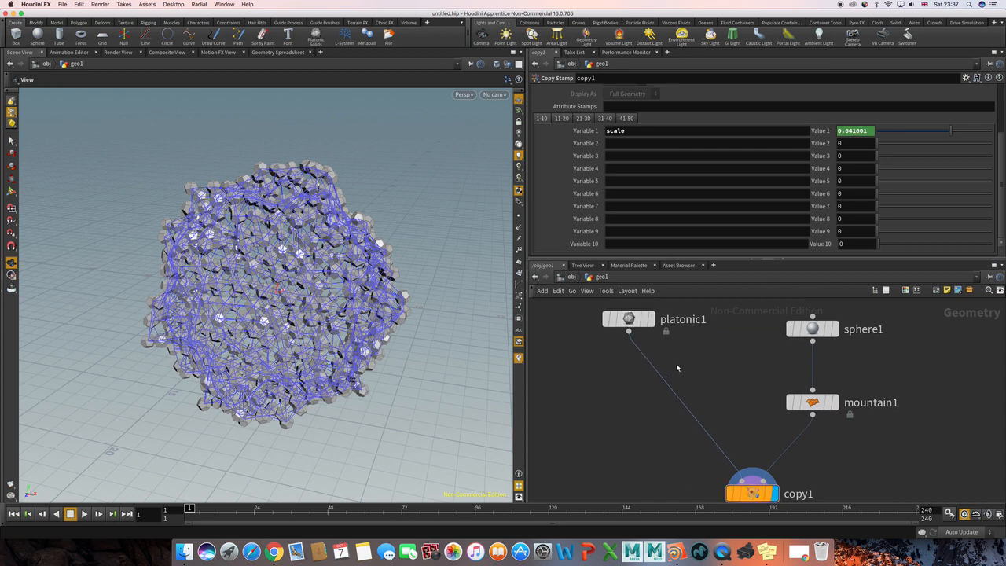
pyautogui.scroll(2, 691, 360)
pyautogui.scroll(-2, 692, 362)
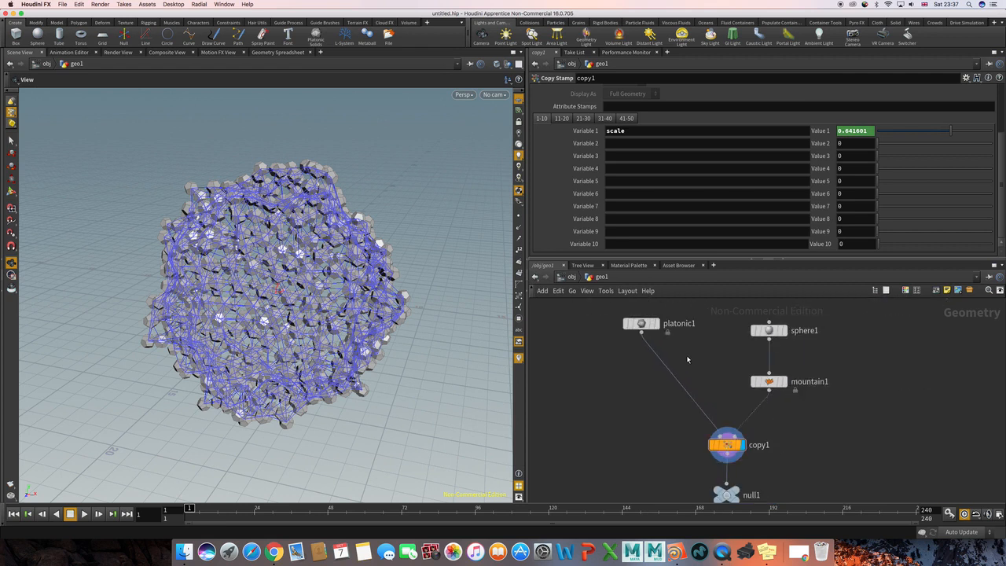
pyautogui.press('Tab')
pyautogui.write('tr')
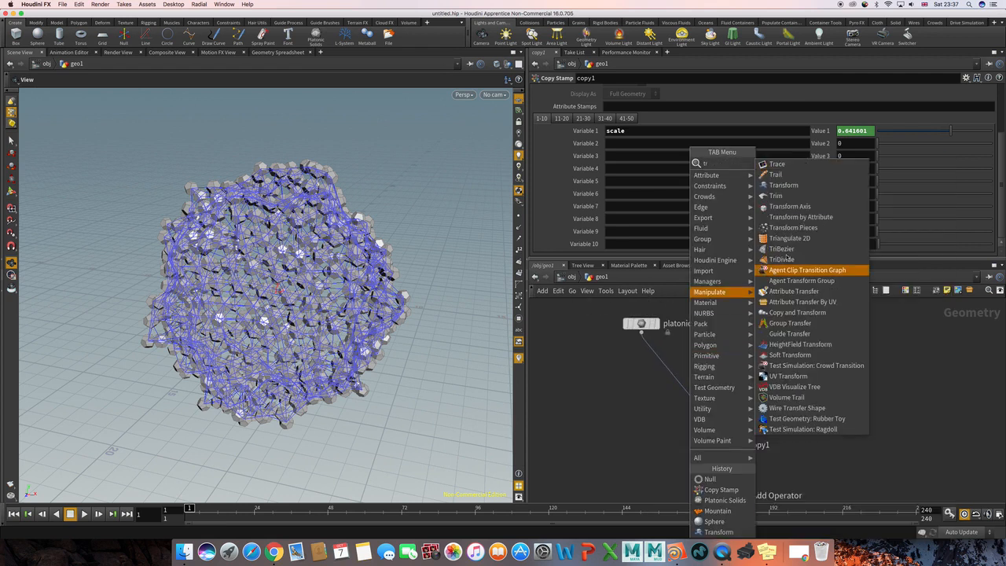
pyautogui.click(784, 185)
pyautogui.click(659, 371)
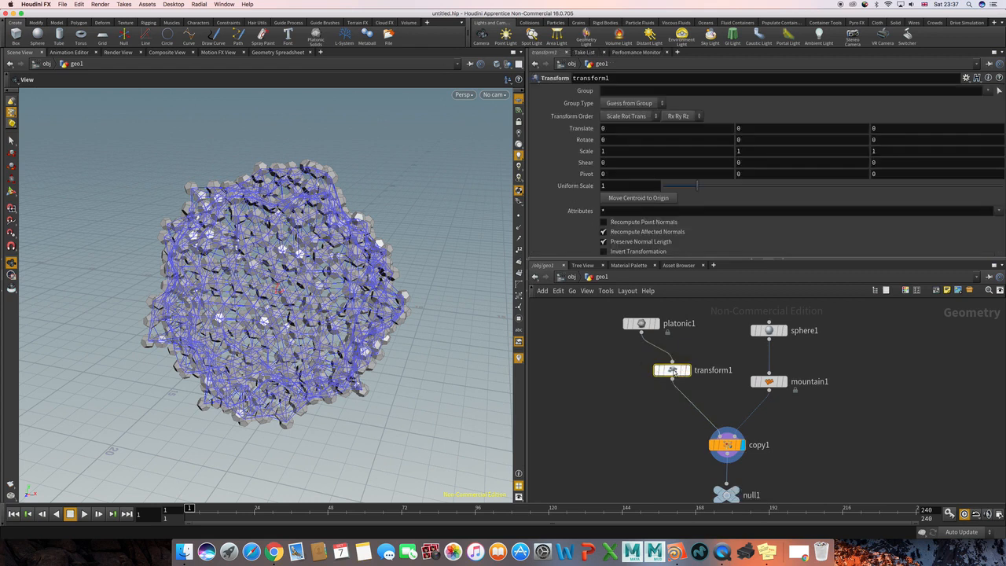
pyautogui.click(666, 355)
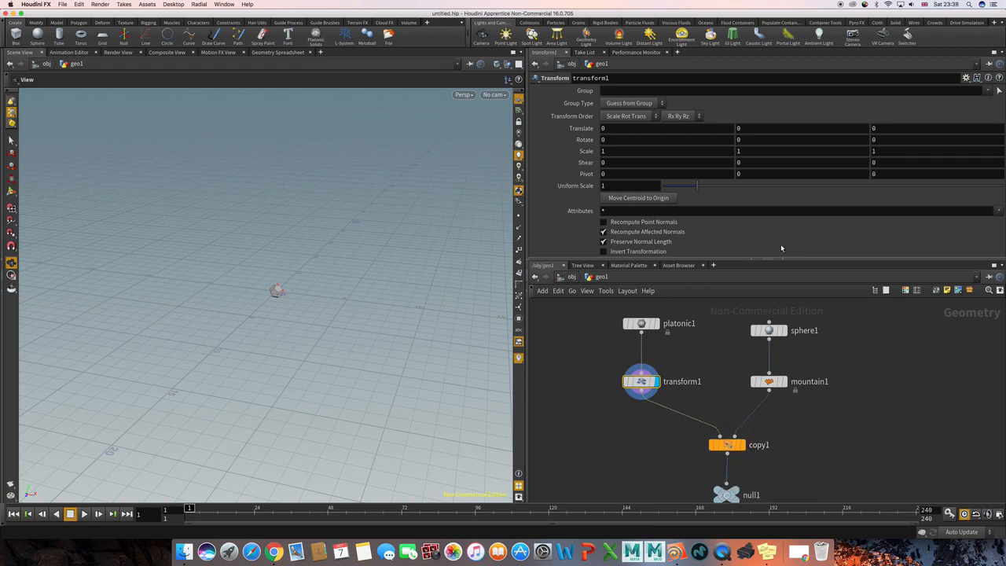
# Set the Transform node's Uniform Scale to the expression stamp("../copy1", "scale", 0) and accept it.
pyautogui.doubleClick(615, 185)
pyautogui.rightClick(618, 185)
pyautogui.moveTo(676, 214)
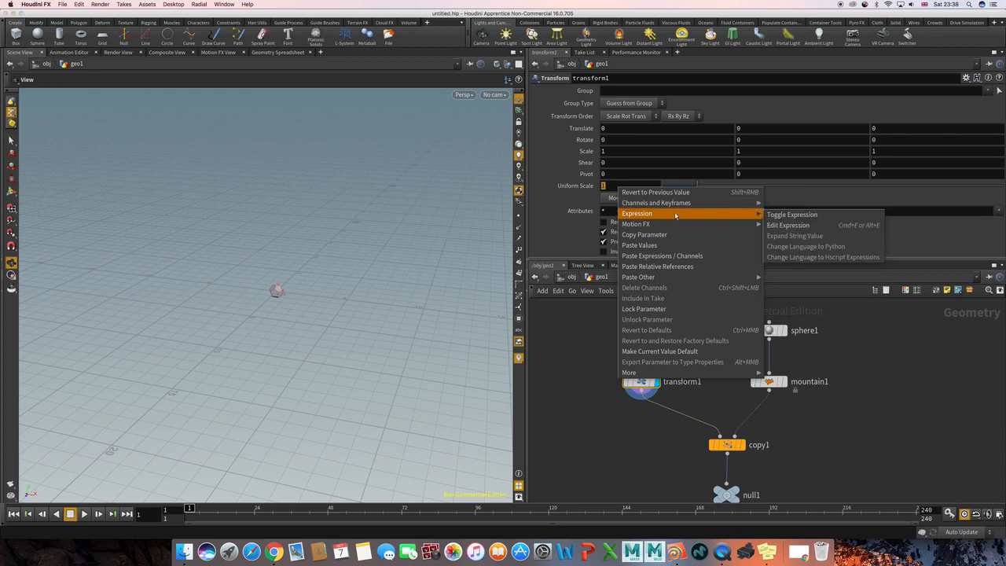
pyautogui.click(787, 225)
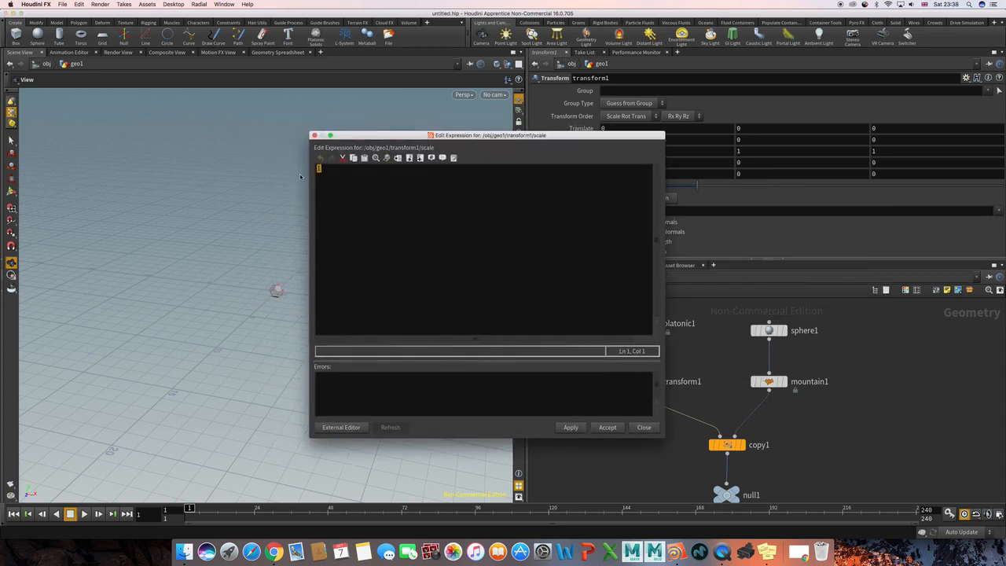
pyautogui.write('stamp(')
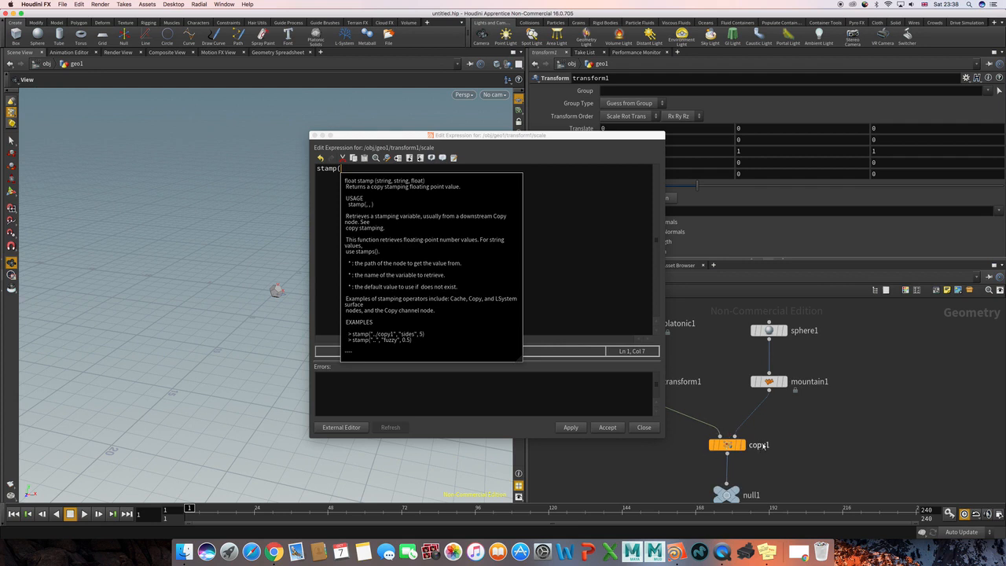
pyautogui.moveTo(715, 453)
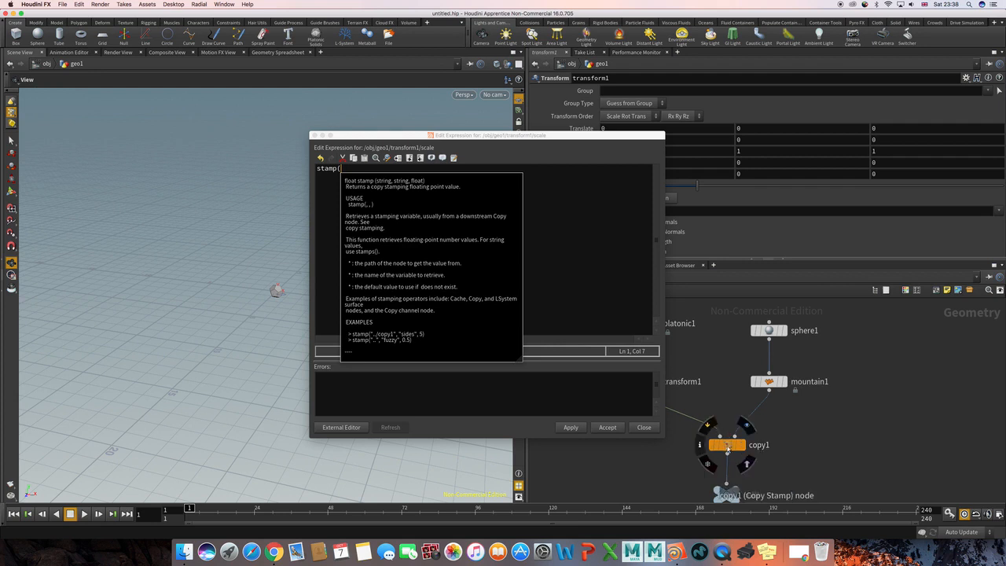
pyautogui.click(349, 170)
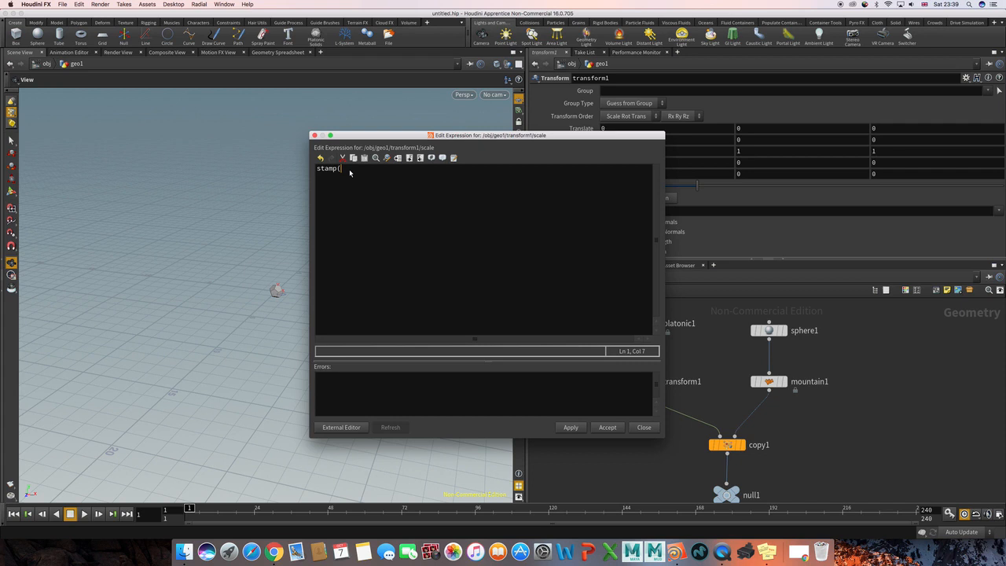
pyautogui.write('"')
pyautogui.moveTo(450, 134); pyautogui.dragTo(303, 128)
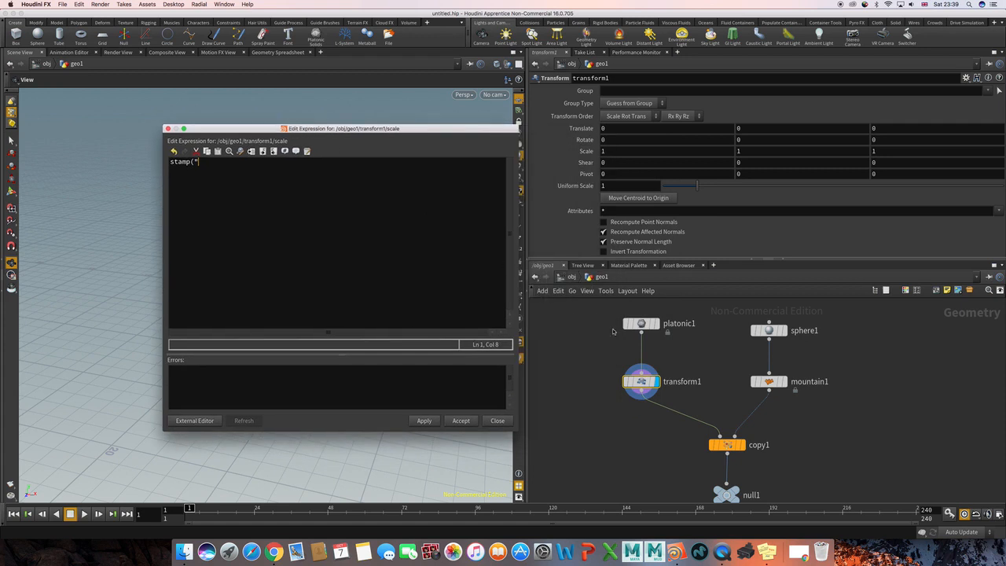
pyautogui.moveTo(641, 381)
pyautogui.write('../')
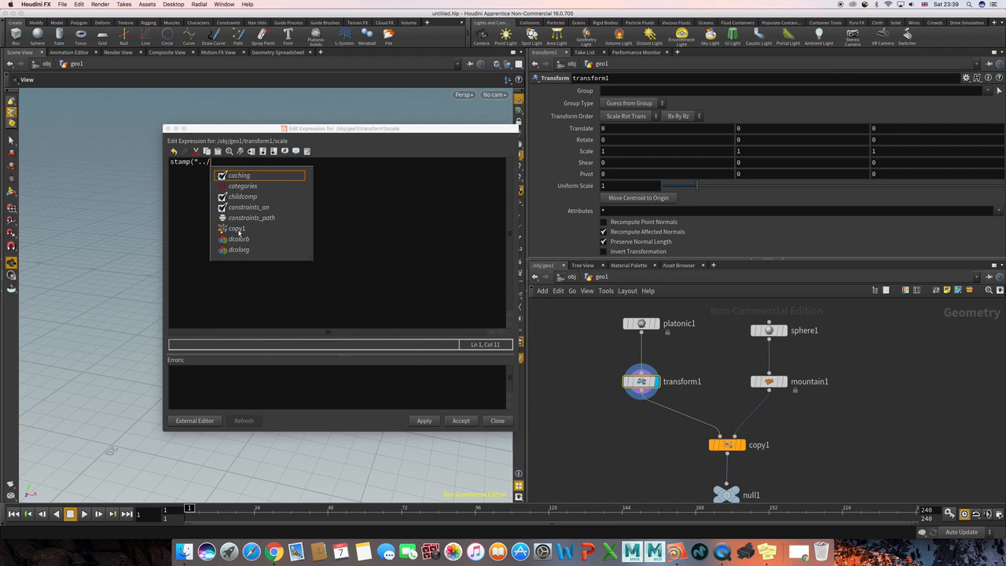
pyautogui.write('copy1')
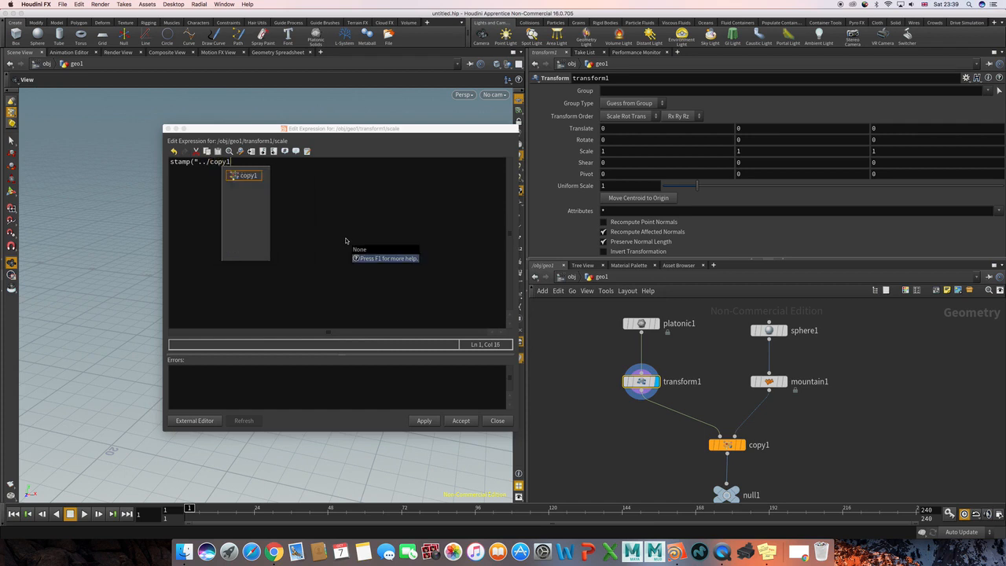
pyautogui.write('"')
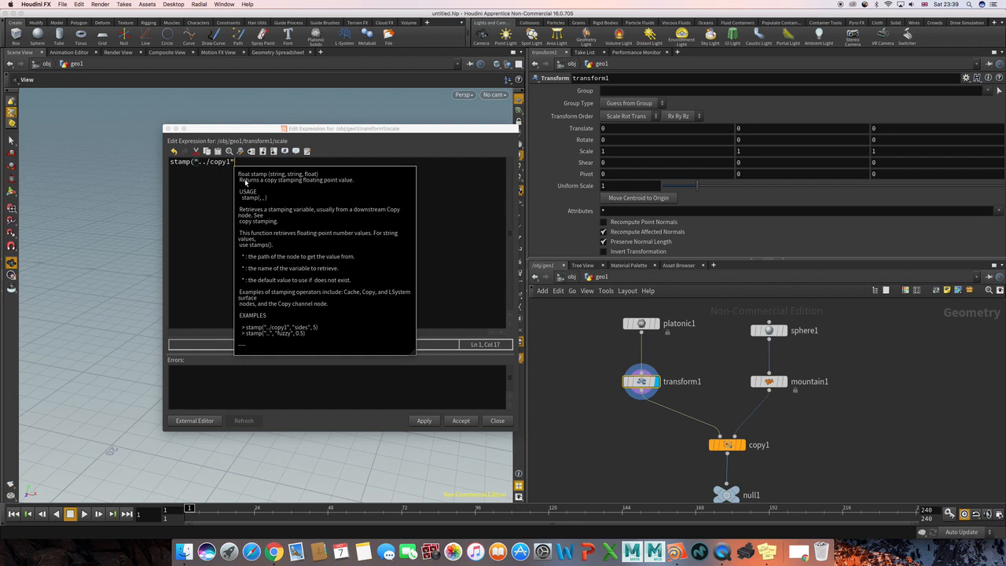
pyautogui.write(',')
pyautogui.write('"sc')
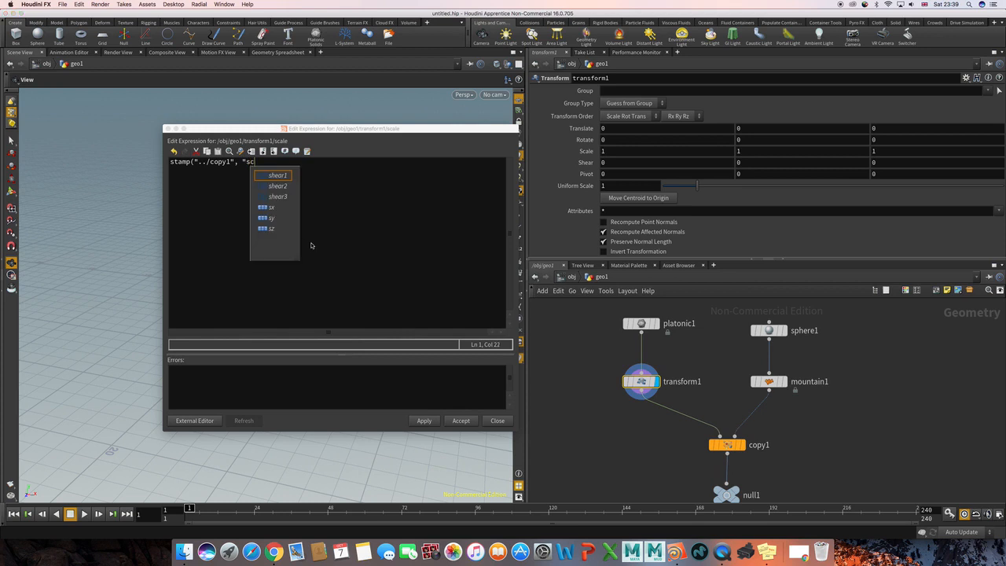
pyautogui.write('ale"')
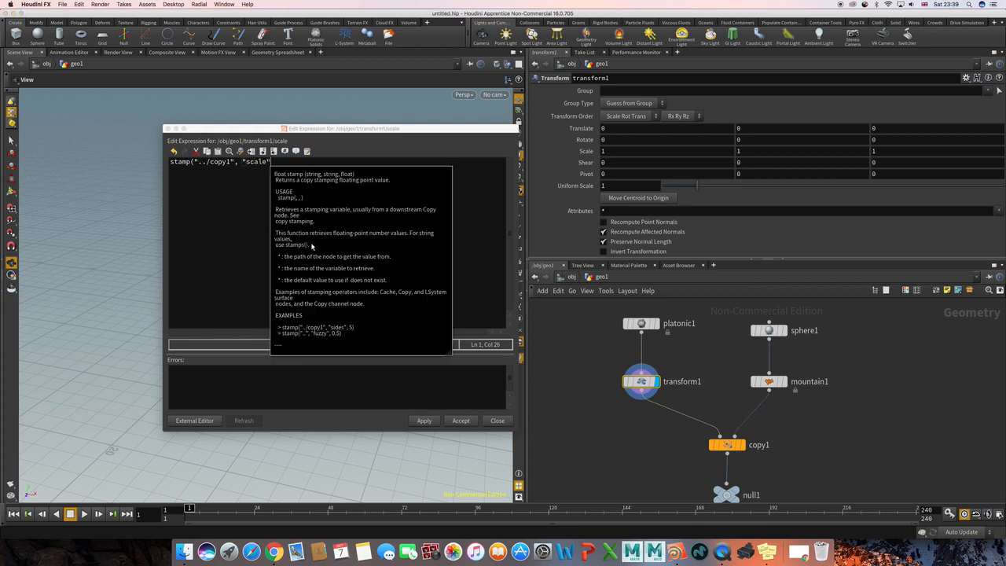
pyautogui.write(',')
pyautogui.write('0)')
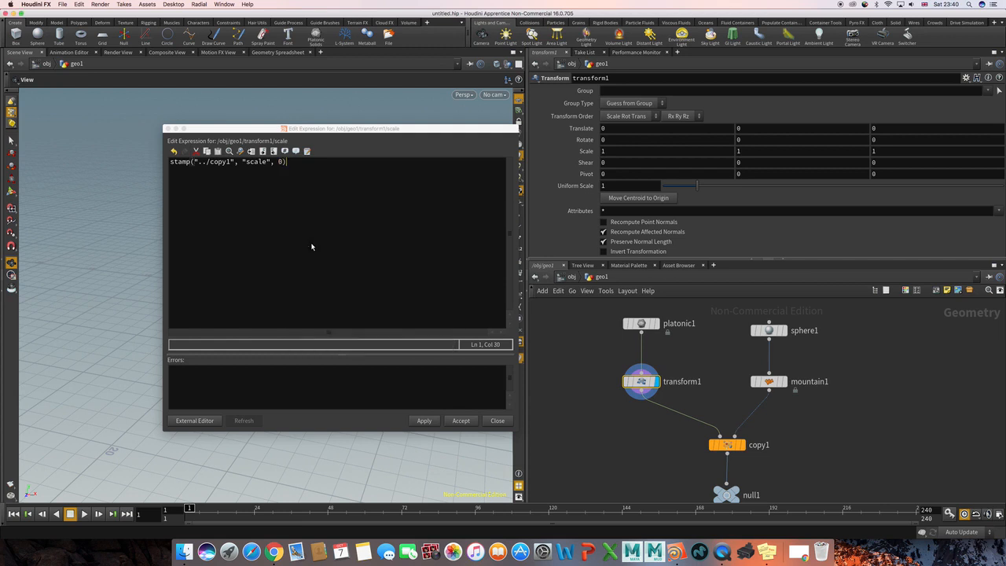
pyautogui.click(425, 421)
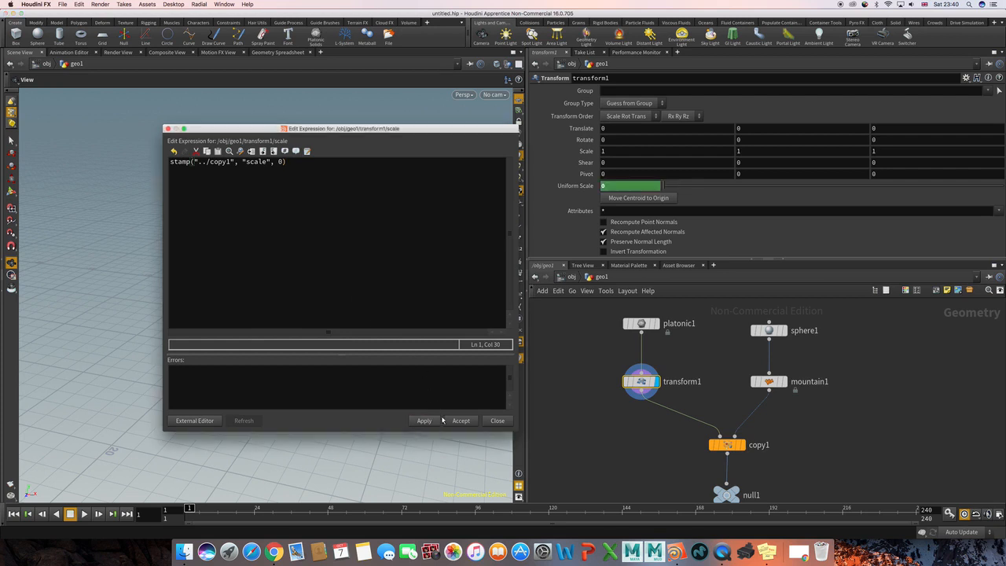
pyautogui.click(461, 421)
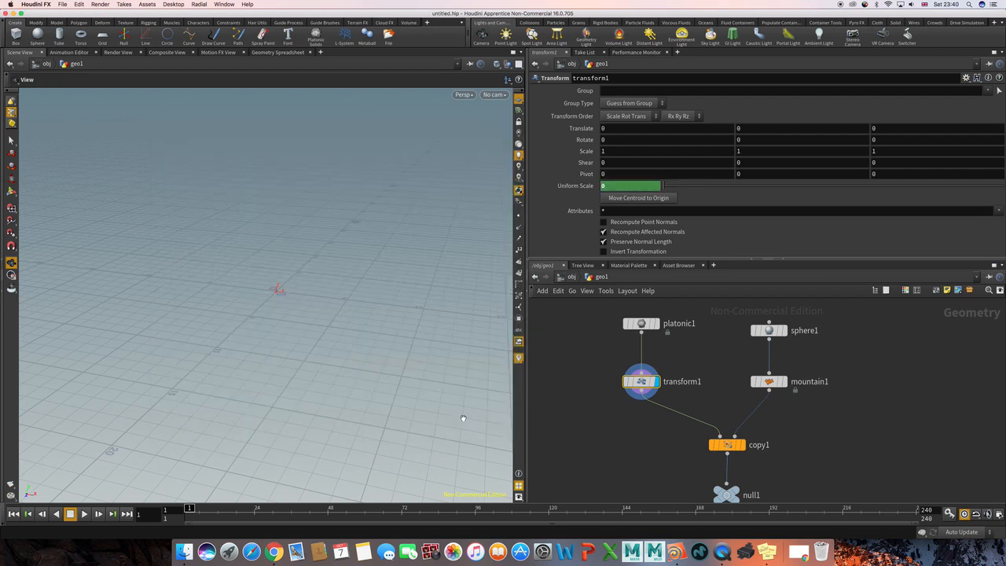
# Display the Copy Stamp node's output, switch the display to the null node, and inspect the randomly scaled copies from another angle.
pyautogui.click(675, 446)
pyautogui.moveTo(699, 448); pyautogui.dragTo(661, 418, button='middle')
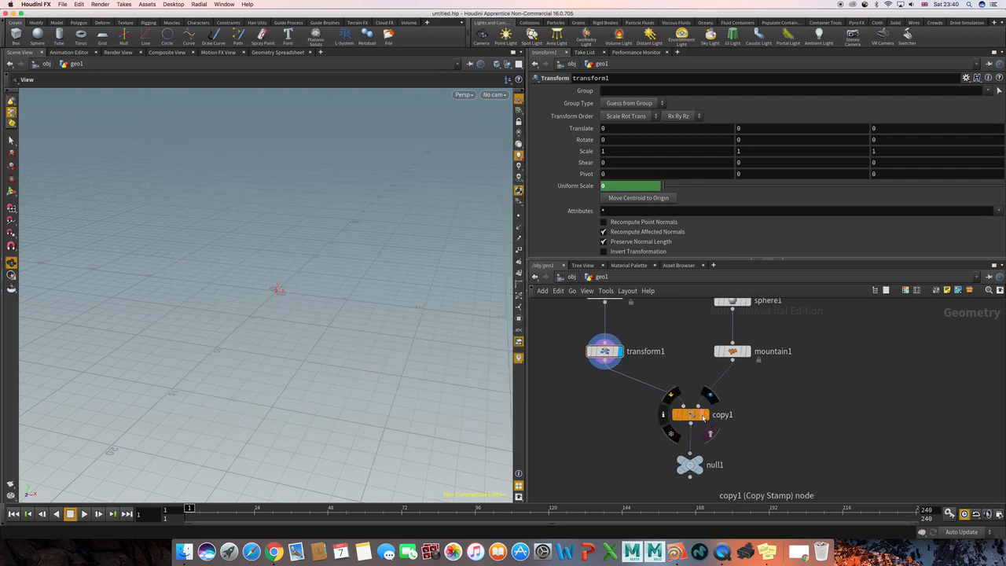
pyautogui.click(705, 415)
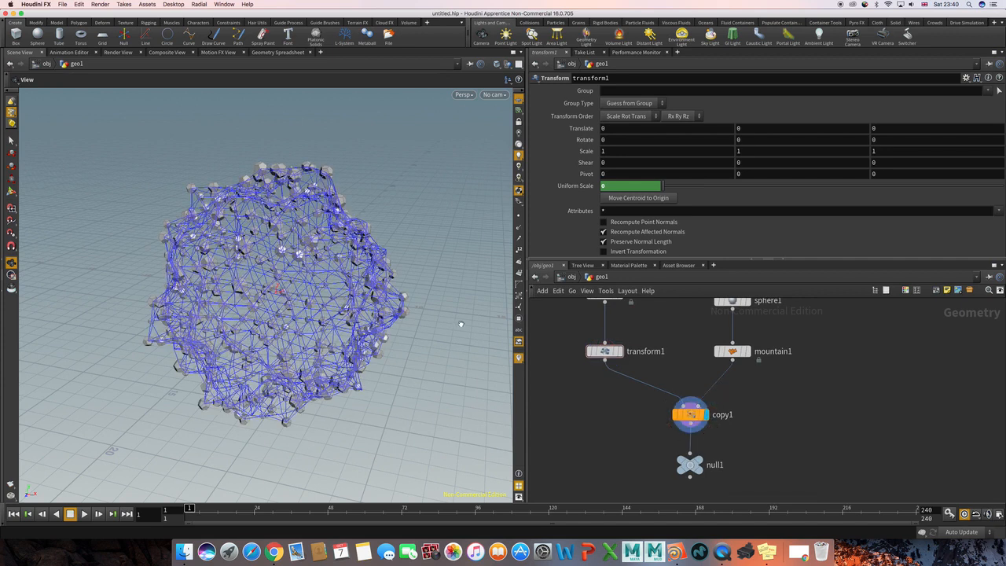
pyautogui.click(707, 461)
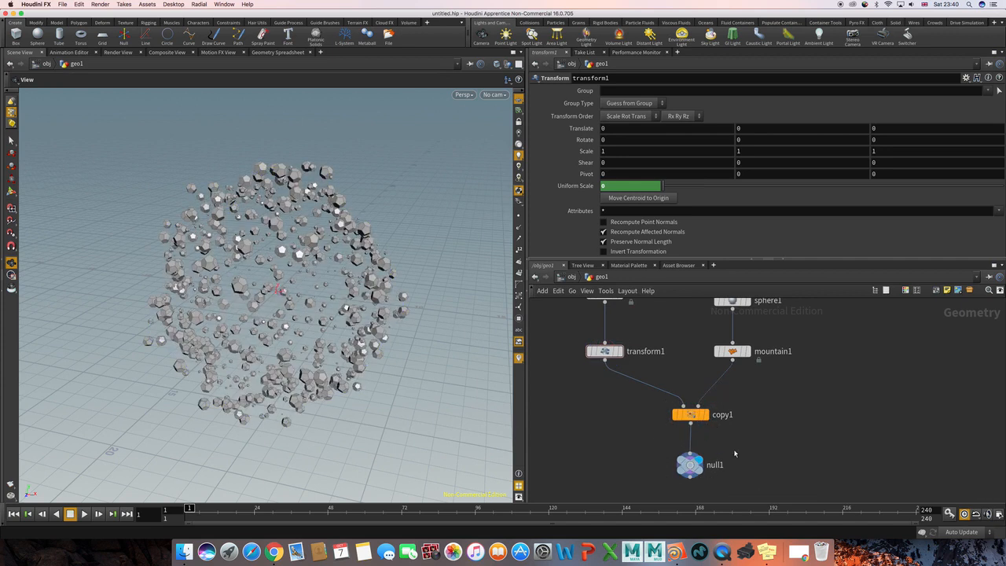
pyautogui.moveTo(400, 309)
pyautogui.mouseDown()
pyautogui.moveTo(341, 276)
pyautogui.moveTo(335, 286)
pyautogui.moveTo(363, 305)
pyautogui.moveTo(422, 299)
pyautogui.moveTo(392, 295)
pyautogui.mouseUp()
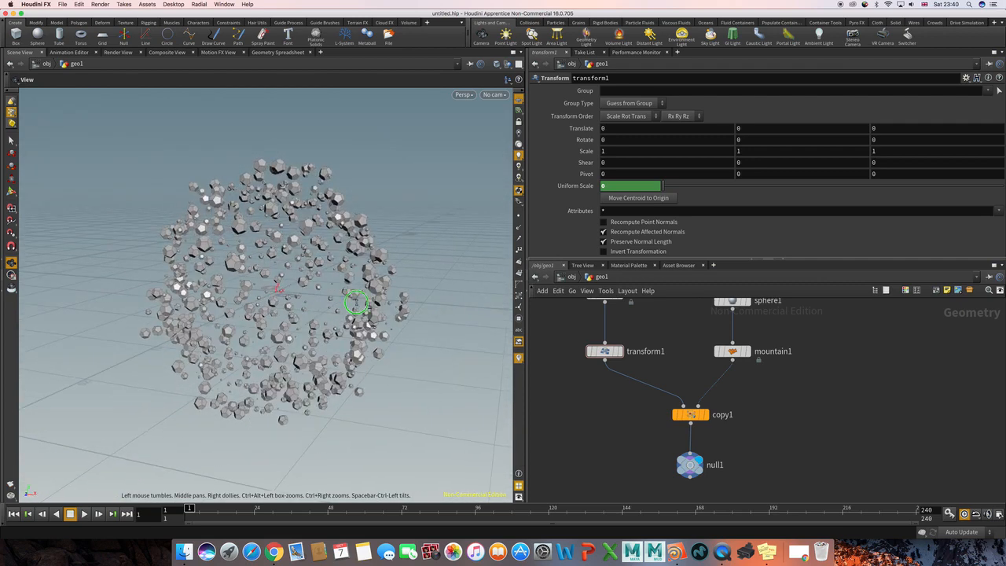
pyautogui.moveTo(356, 303)
pyautogui.mouseDown(button='right')
pyautogui.moveTo(406, 301)
pyautogui.moveTo(353, 303)
pyautogui.mouseUp(button='right')
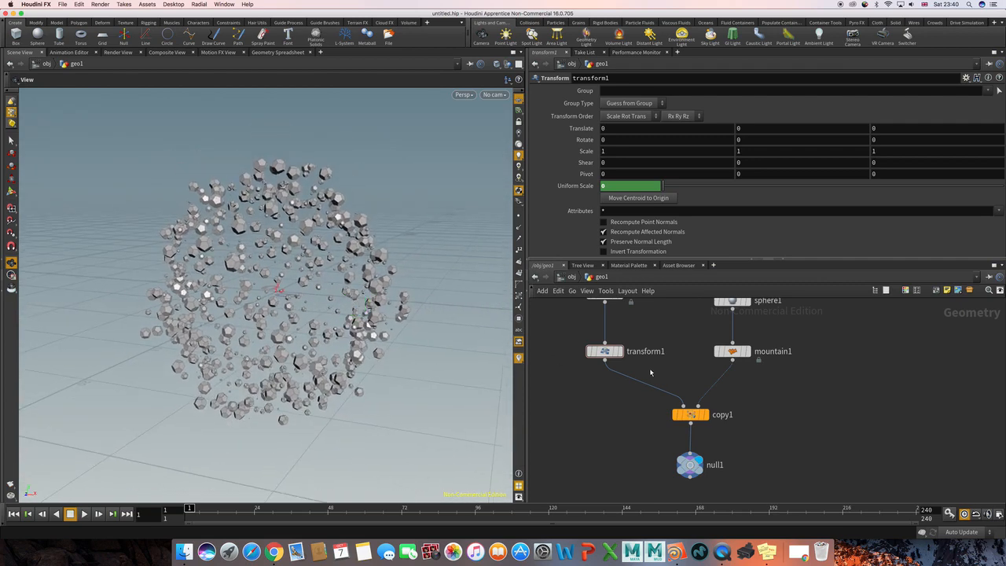
pyautogui.moveTo(736, 399); pyautogui.dragTo(654, 435)
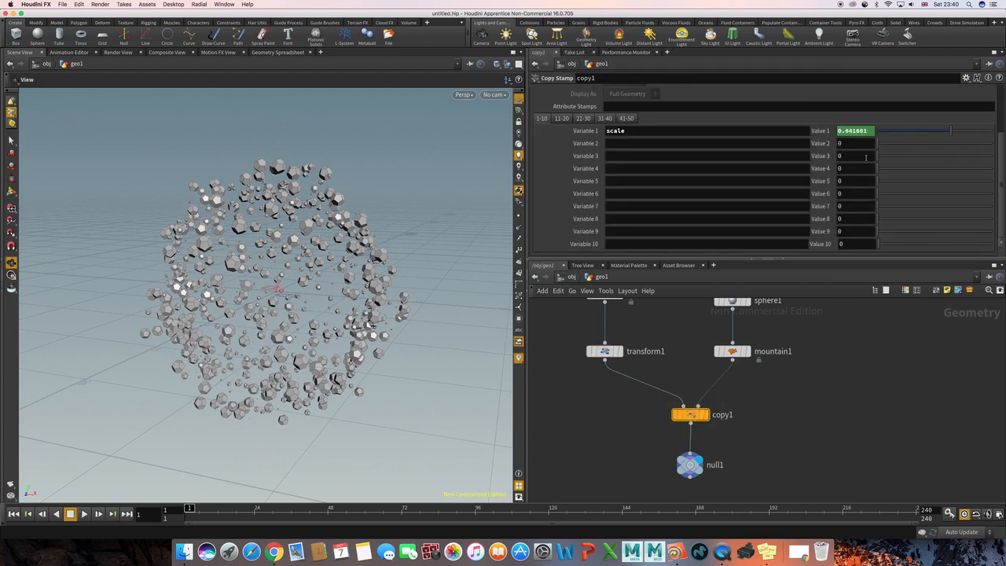
pyautogui.click(852, 130)
pyautogui.write('rand($ptnum)*')
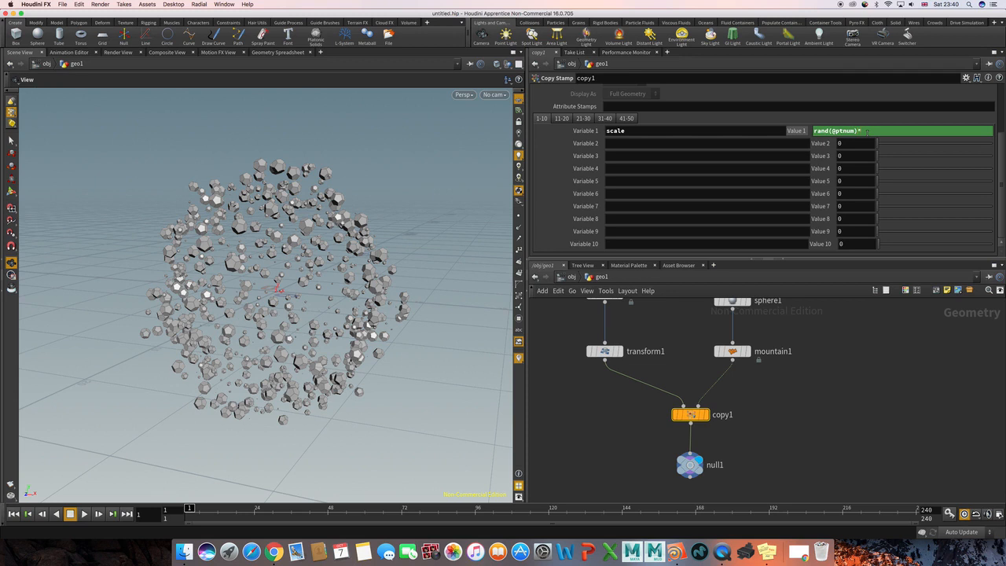
pyautogui.moveTo(867, 136)
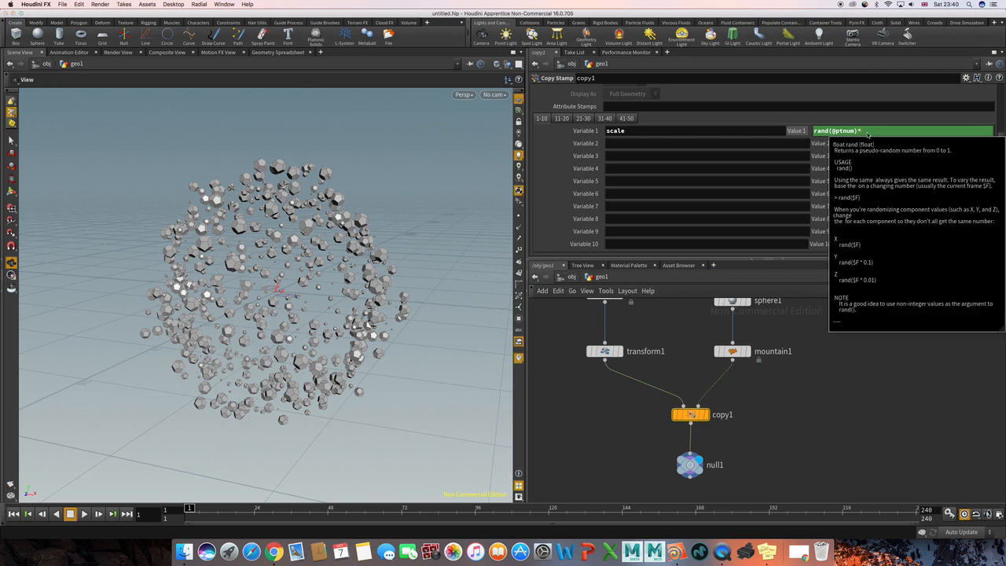
pyautogui.press('Return')
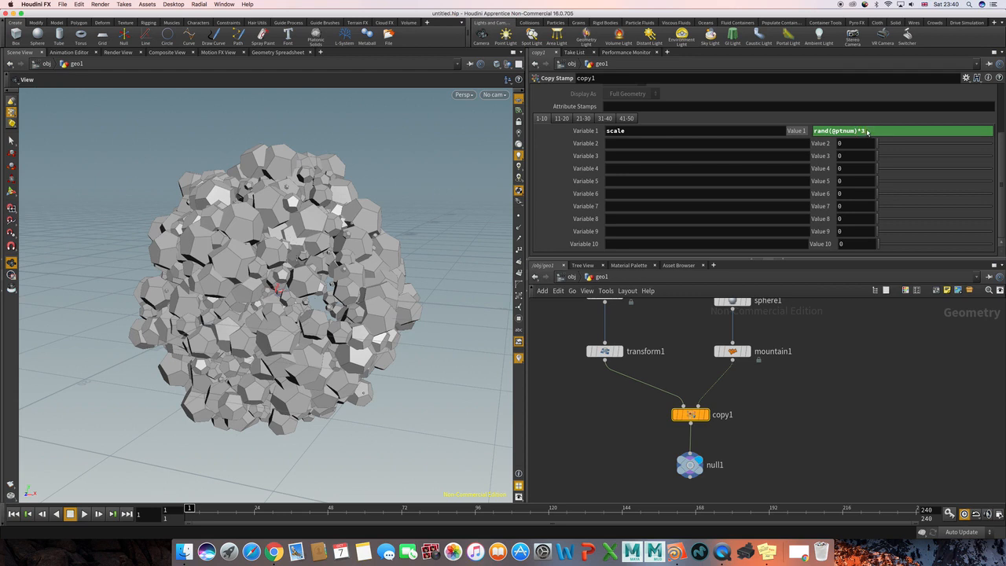
pyautogui.write('2')
pyautogui.press('Return')
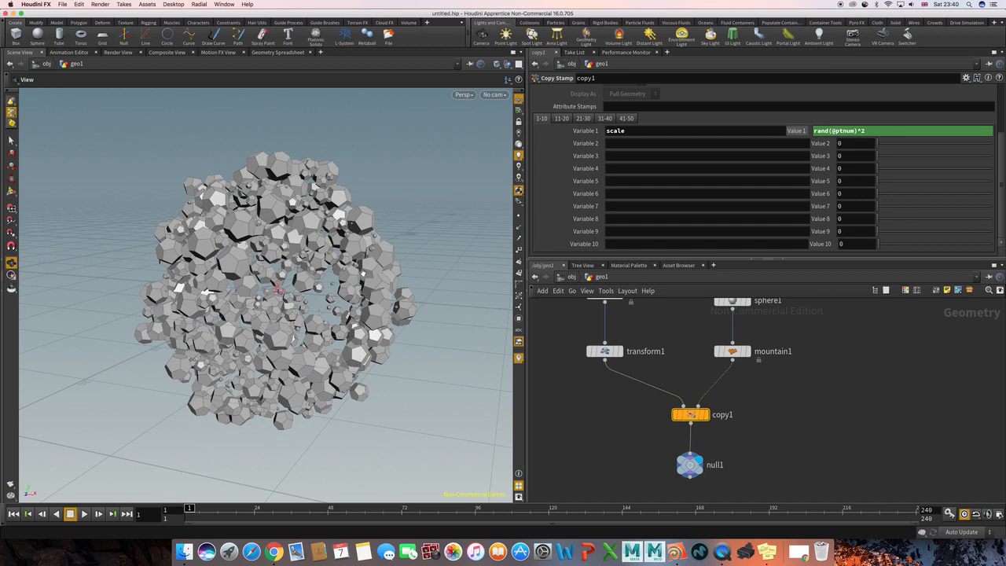
pyautogui.moveTo(396, 304); pyautogui.dragTo(375, 297)
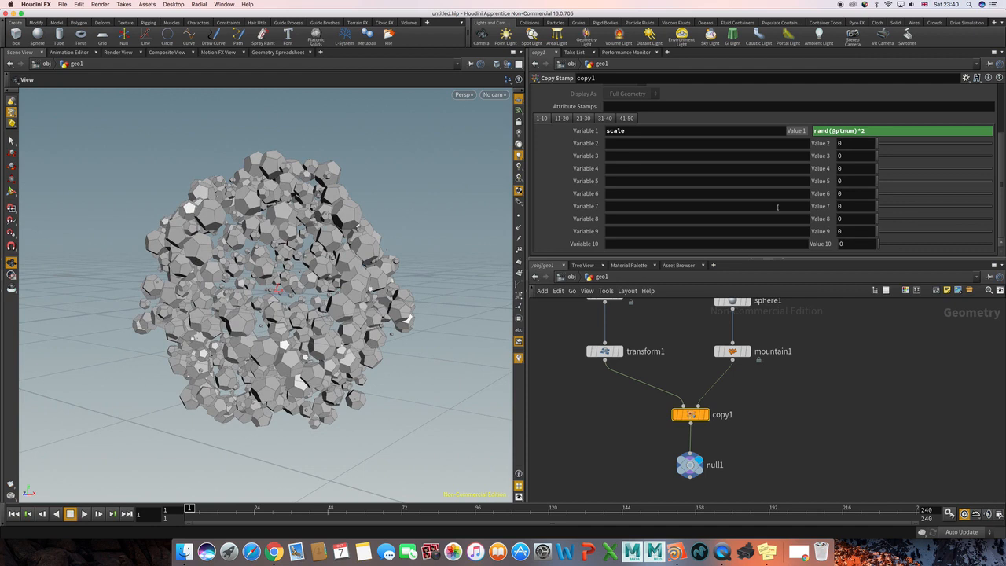
pyautogui.click(895, 133)
pyautogui.write('+0.5')
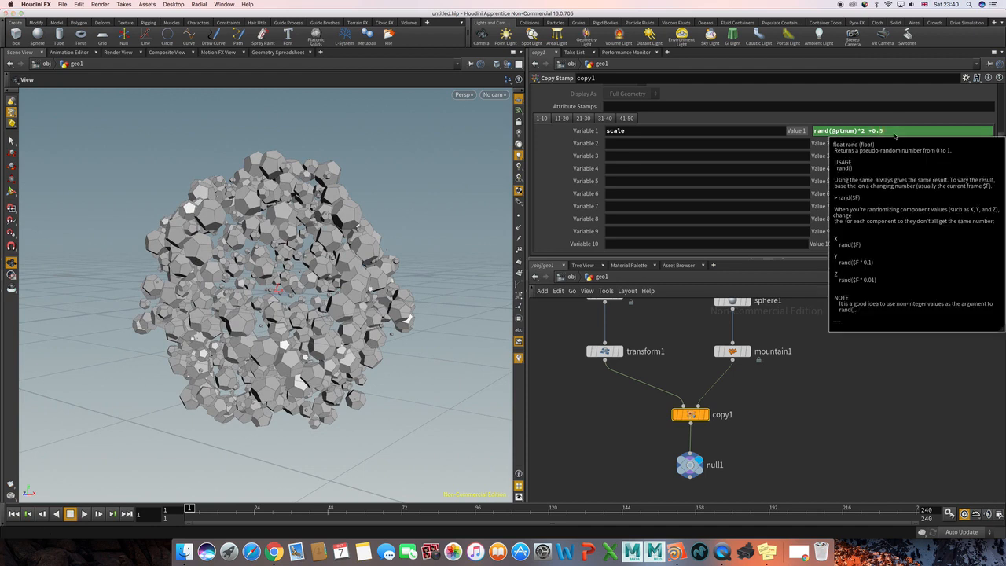
pyautogui.press('Return')
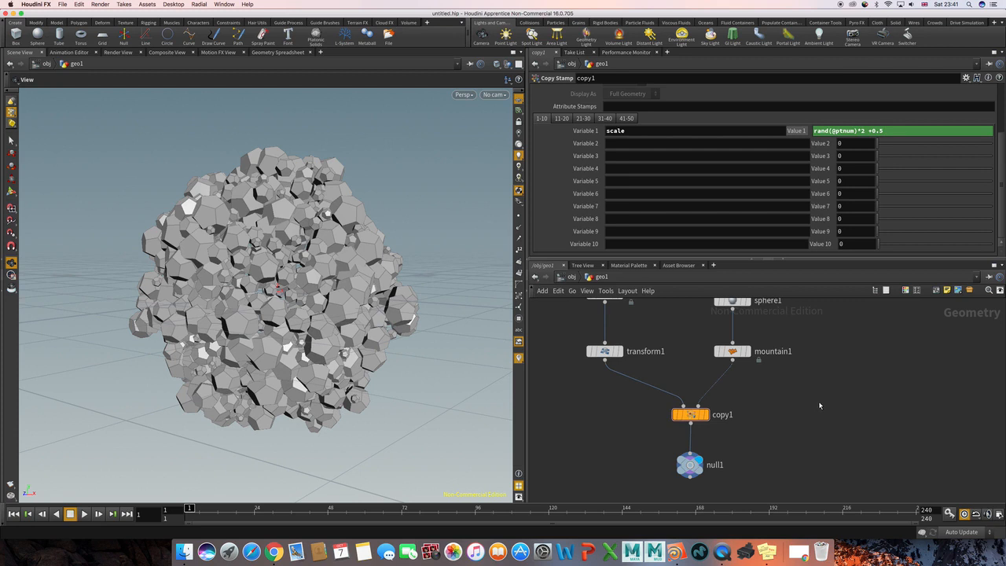
# Play the animation to check the scaled copies in motion, and return to the first frame.
pyautogui.press('Up')
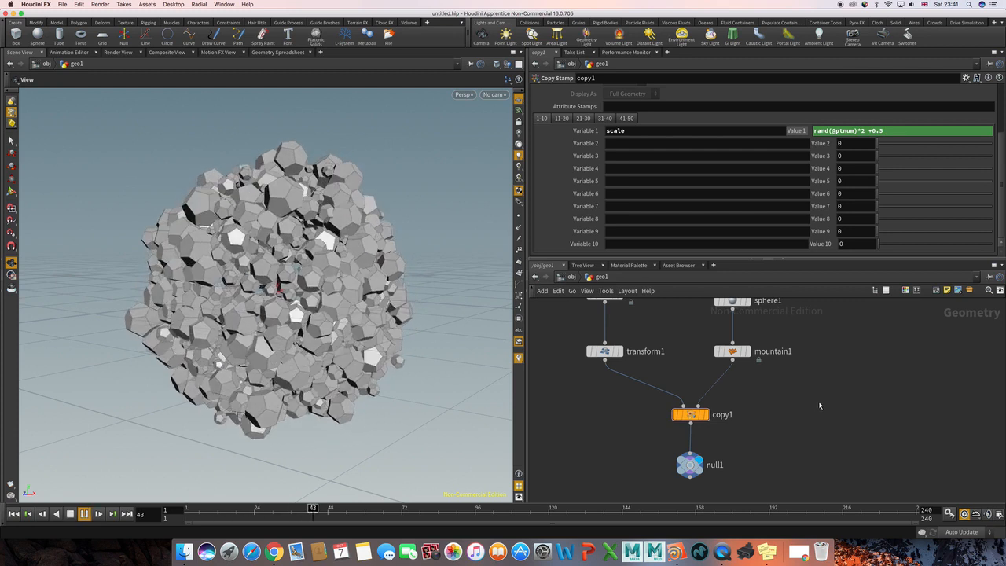
pyautogui.moveTo(686, 331); pyautogui.dragTo(715, 366, button='middle')
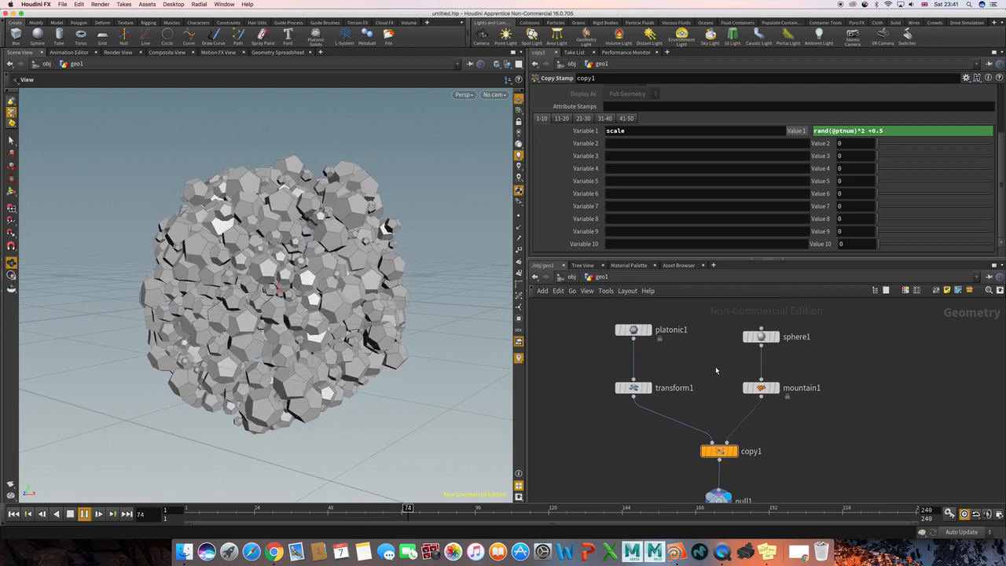
pyautogui.hotkey('ctrl', 'Up')
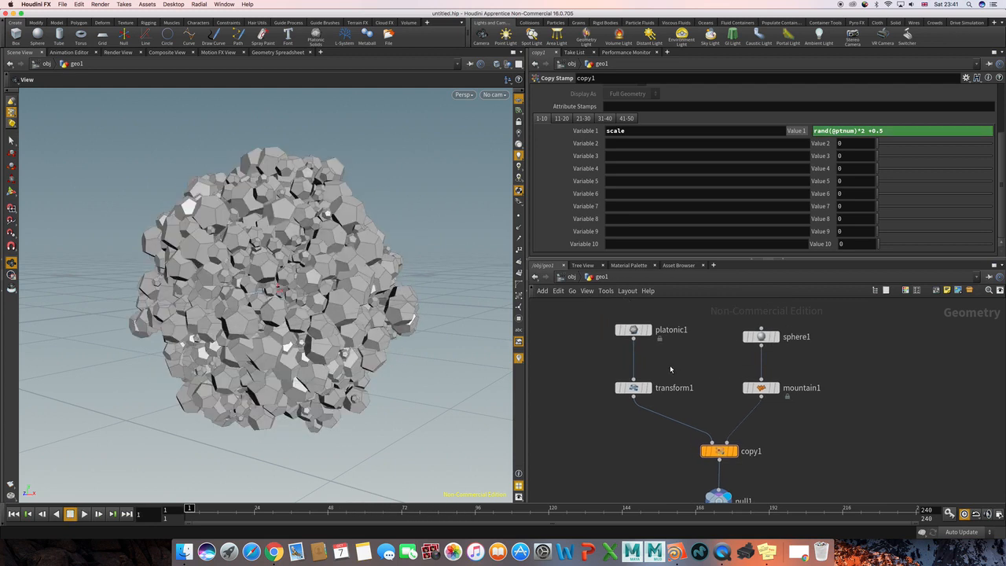
# Move the platonic and Transform nodes together farther away from the sphere and mountain branch in the network.
pyautogui.click(629, 387)
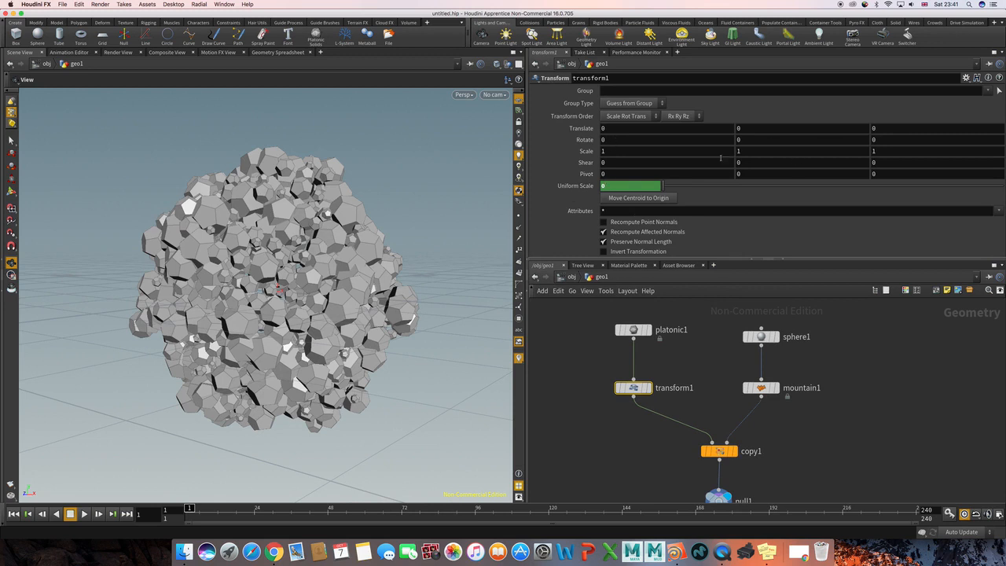
pyautogui.scroll(-2, 729, 359)
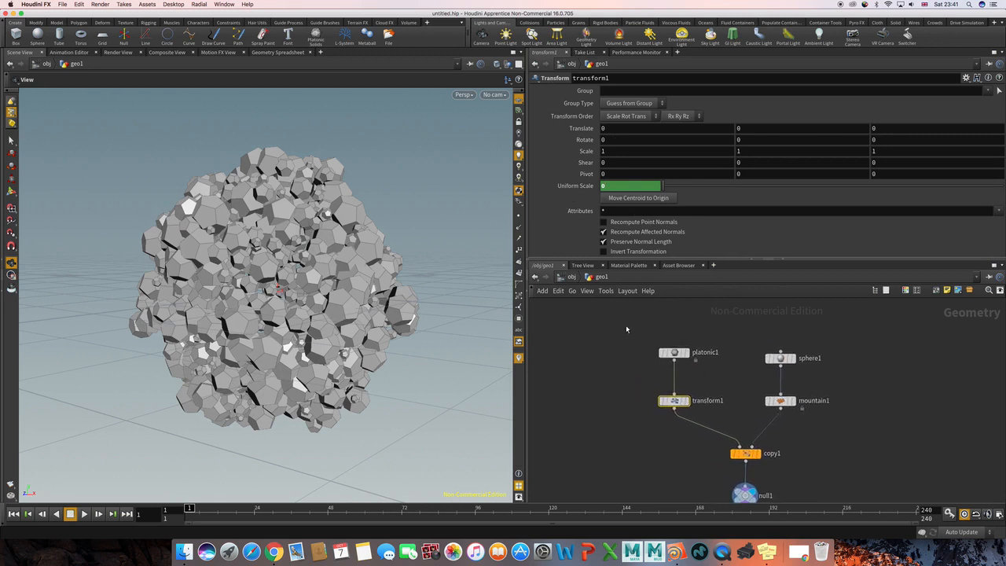
pyautogui.moveTo(627, 329); pyautogui.dragTo(730, 436)
pyautogui.moveTo(650, 383); pyautogui.dragTo(646, 374)
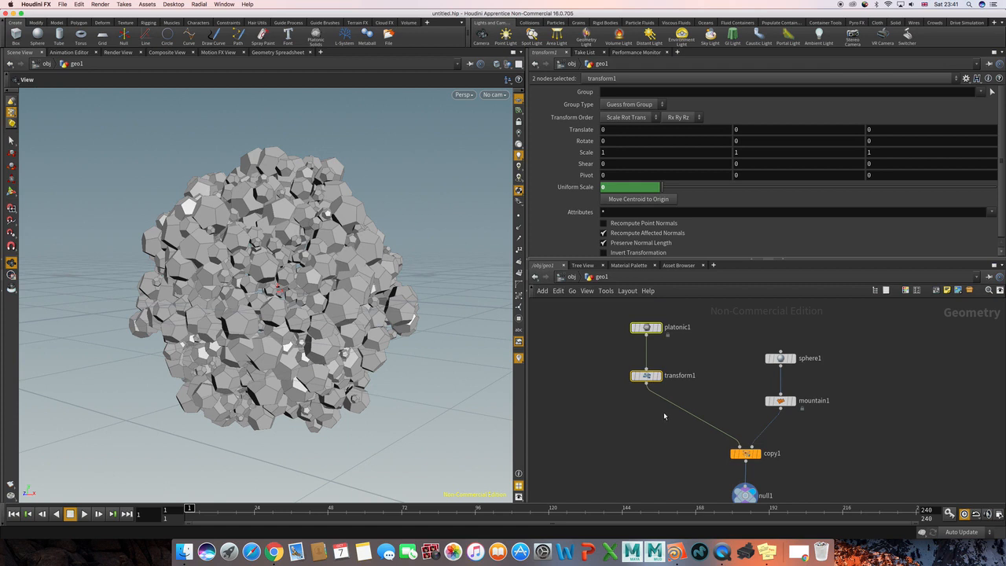
pyautogui.moveTo(686, 421); pyautogui.dragTo(674, 400, button='middle')
# Name the Copy Stamp node's second stamp variable rot.
pyautogui.moveTo(675, 401); pyautogui.dragTo(767, 454)
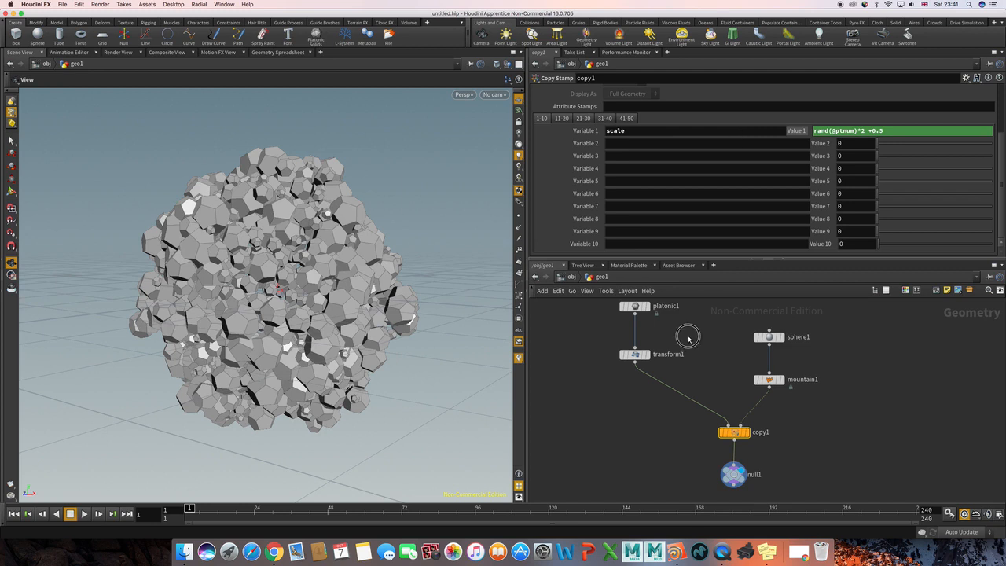
pyautogui.click(627, 354)
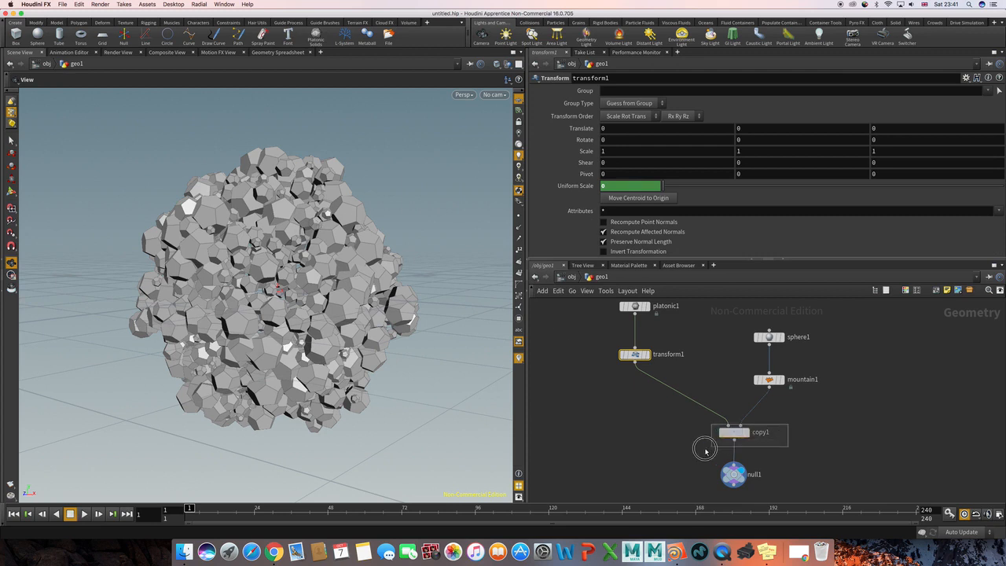
pyautogui.click(728, 433)
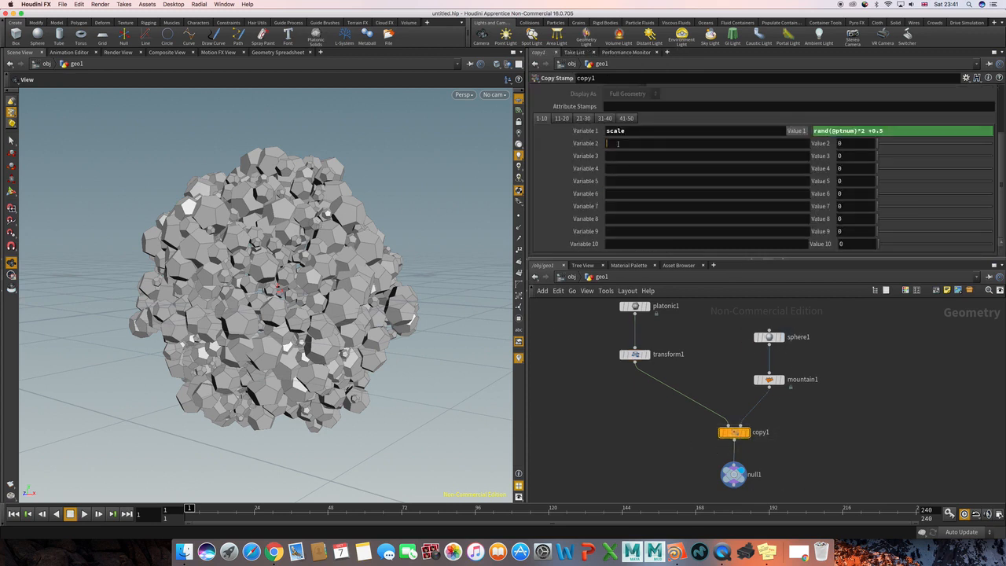
pyautogui.write('rot')
pyautogui.press('Return')
pyautogui.click(855, 143)
pyautogui.write('rand')
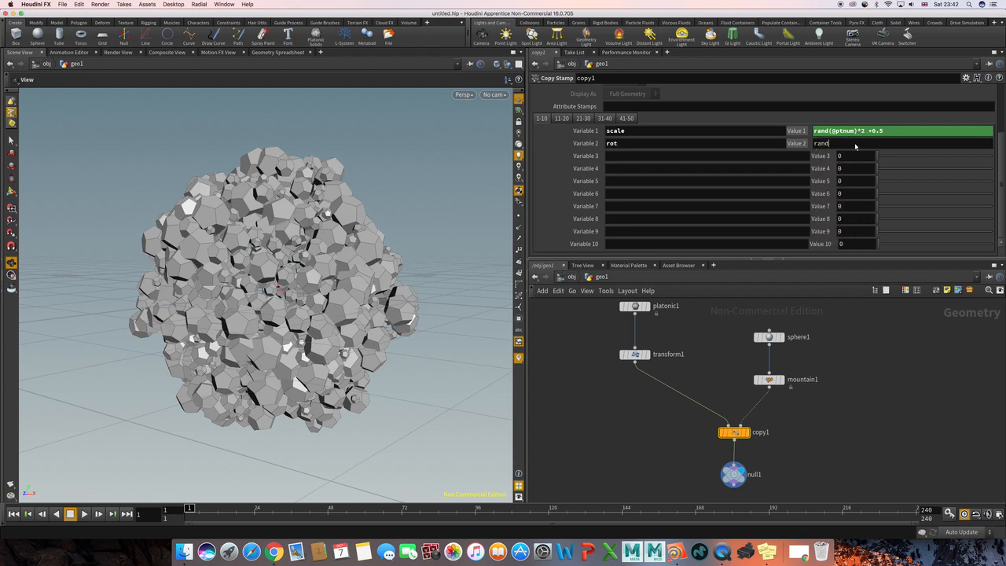
pyautogui.write('(')
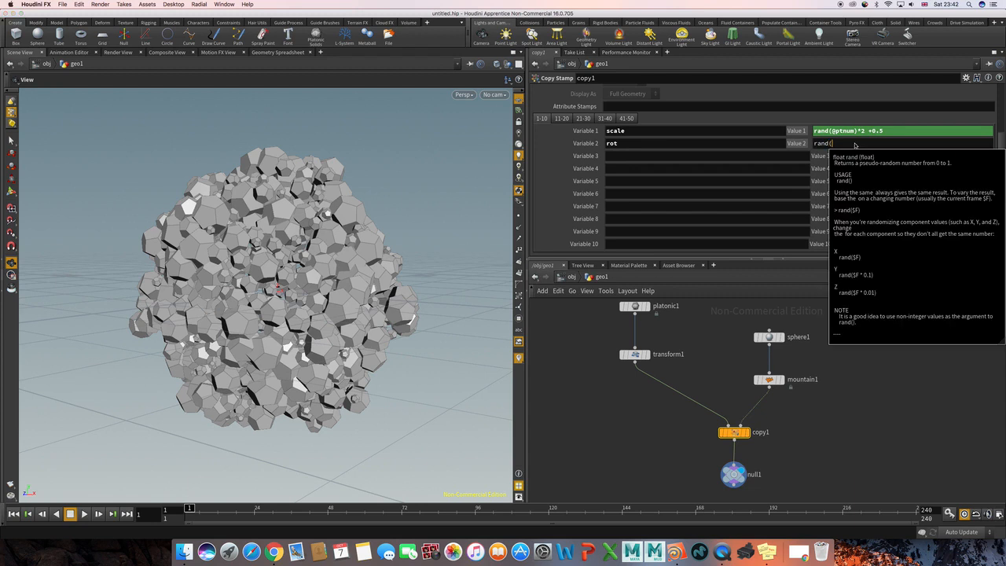
pyautogui.write('@pt')
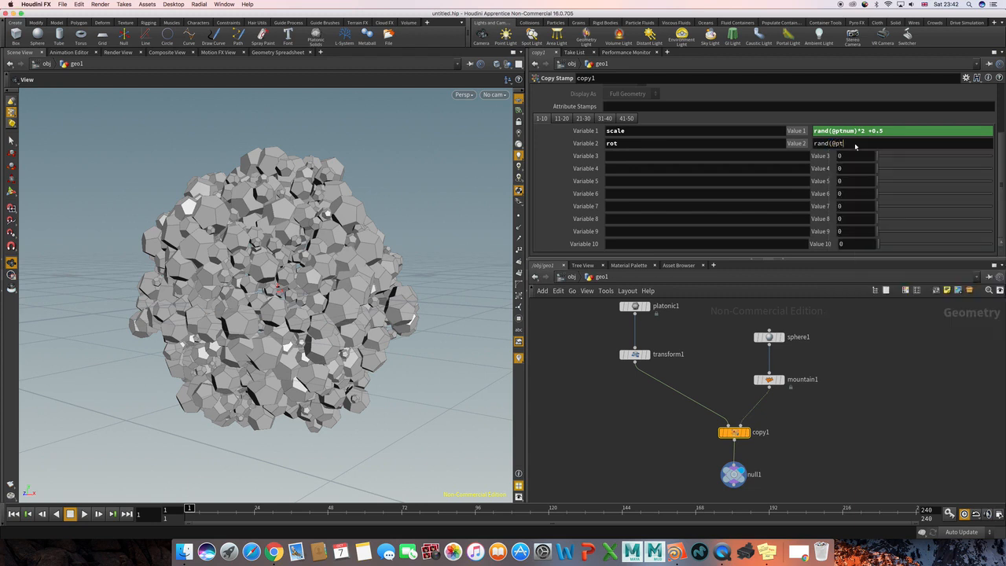
pyautogui.write('num)')
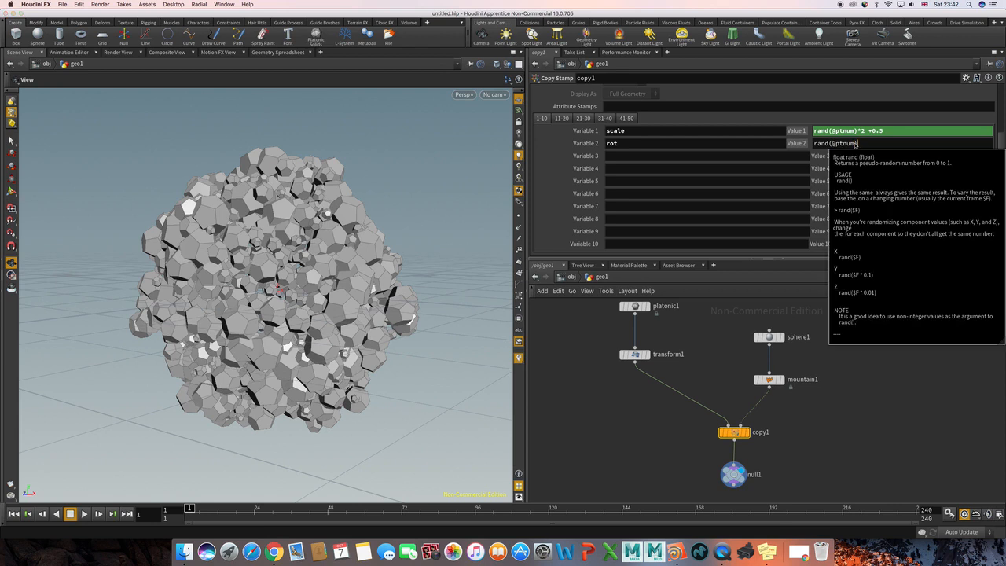
pyautogui.write('*')
pyautogui.write('360')
pyautogui.press('Return')
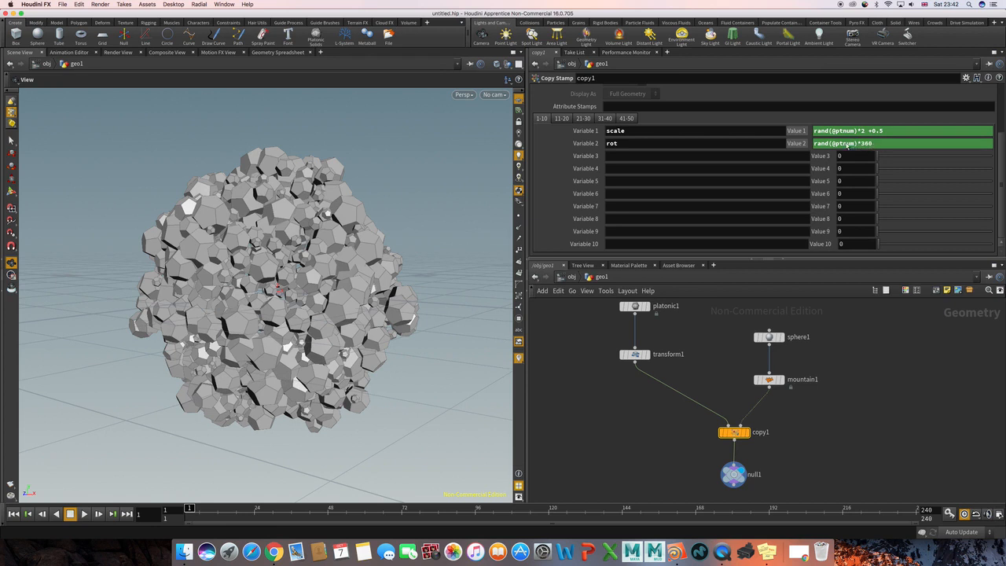
# Set the Transform node's X rotation to the expression stamp("../copy1", "rot", 0) and accept it.
pyautogui.moveTo(700, 327); pyautogui.dragTo(717, 350, button='middle')
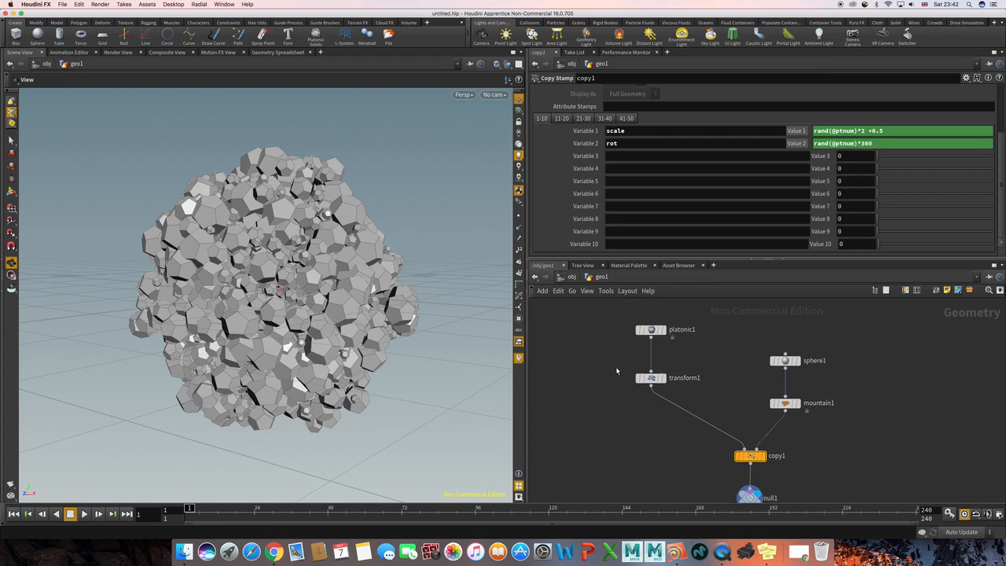
pyautogui.moveTo(616, 368); pyautogui.dragTo(700, 401)
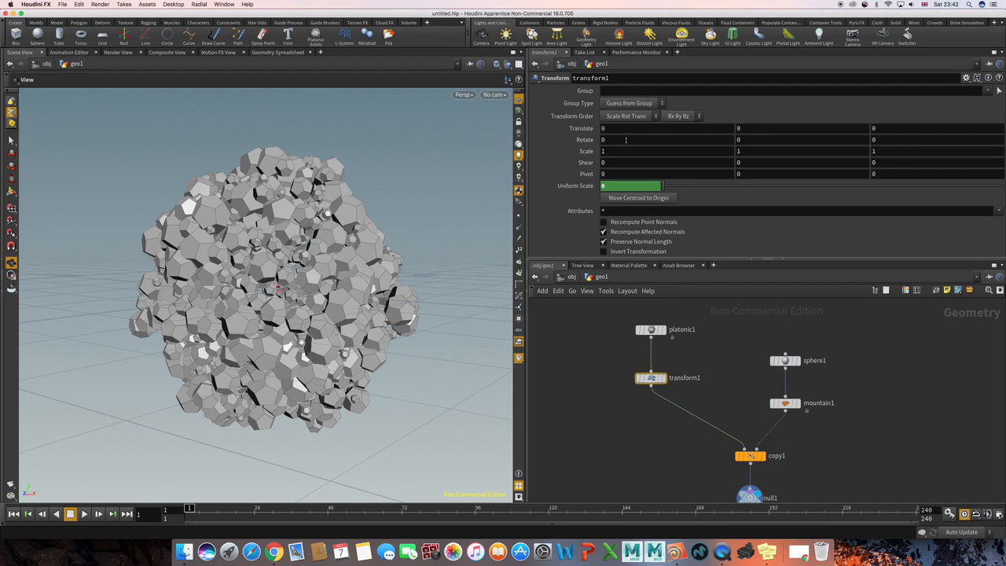
pyautogui.click(632, 139)
pyautogui.write('stamp')
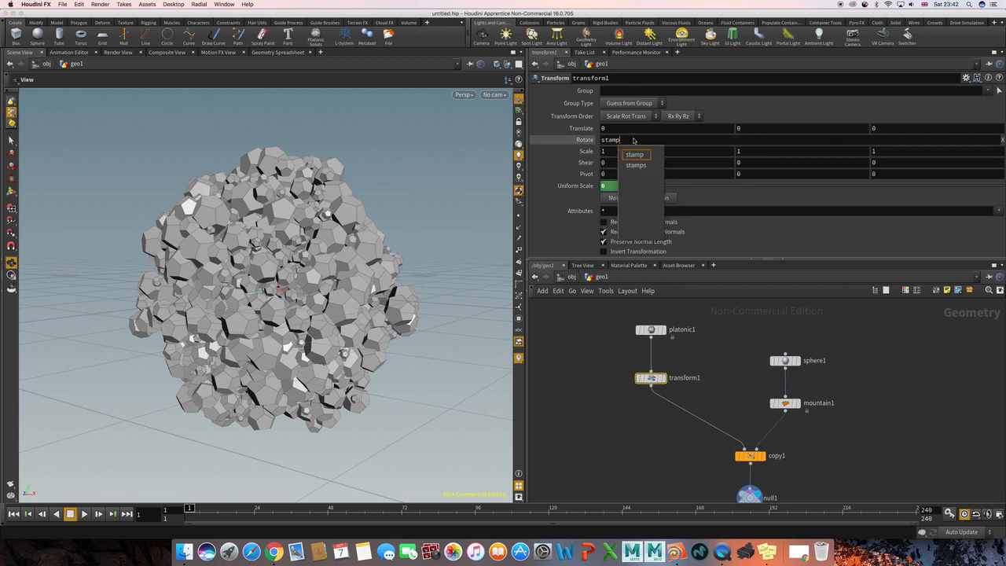
pyautogui.write('("')
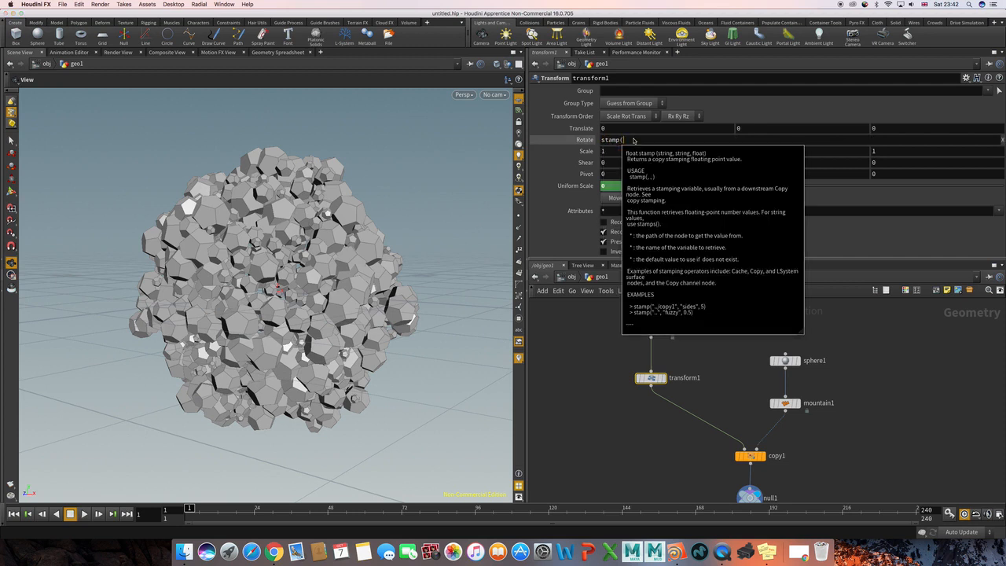
pyautogui.write('..')
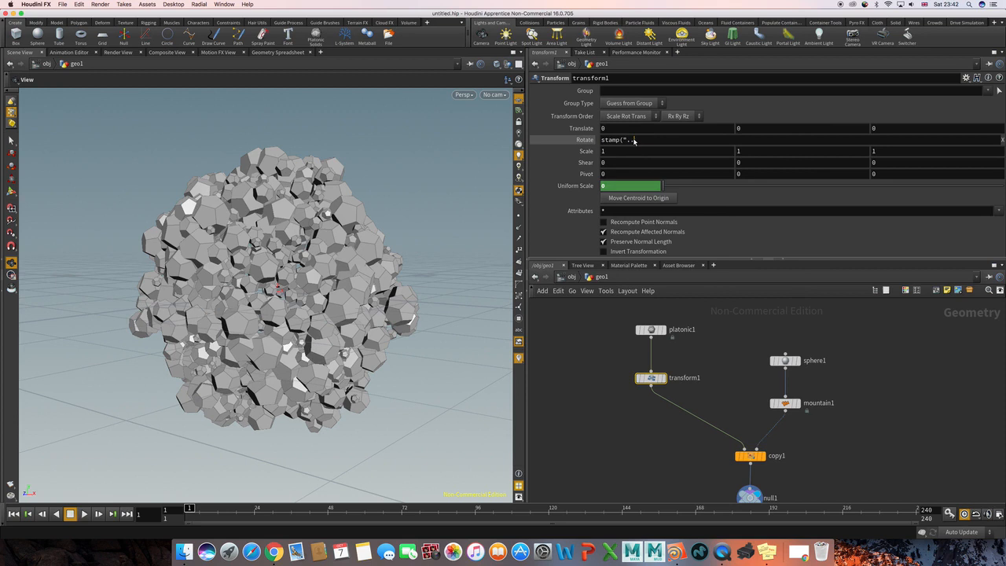
pyautogui.write('/')
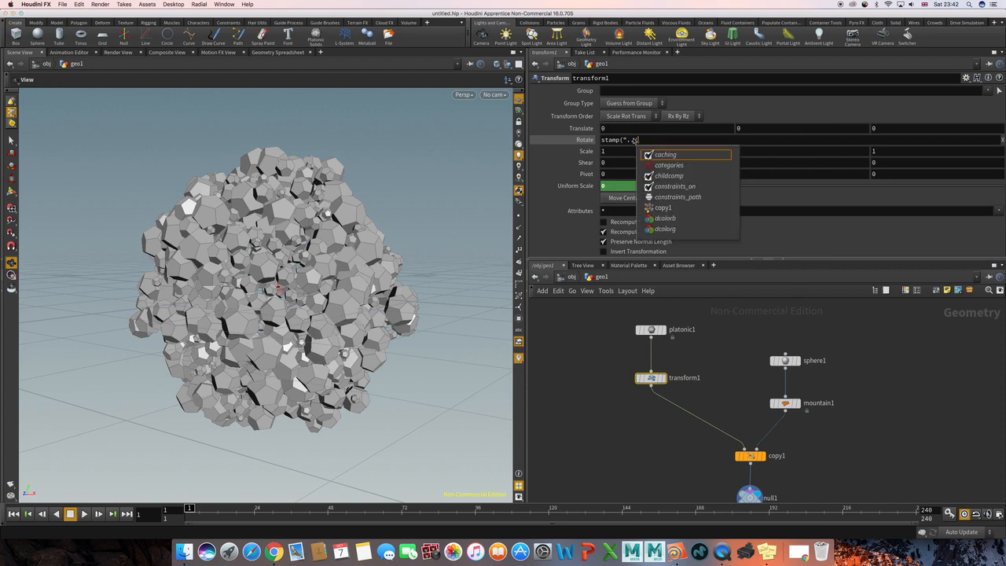
pyautogui.write('copy')
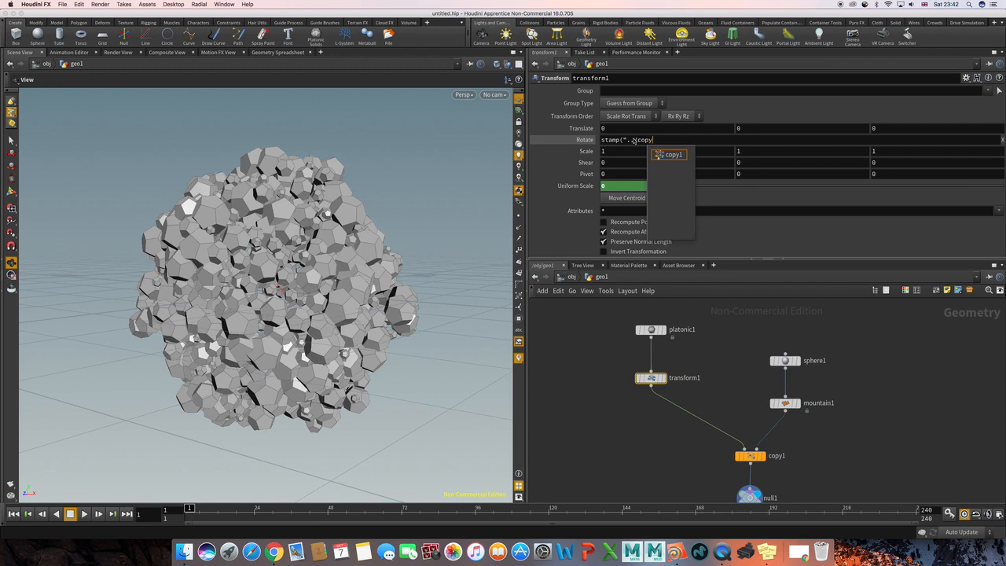
pyautogui.write('1",')
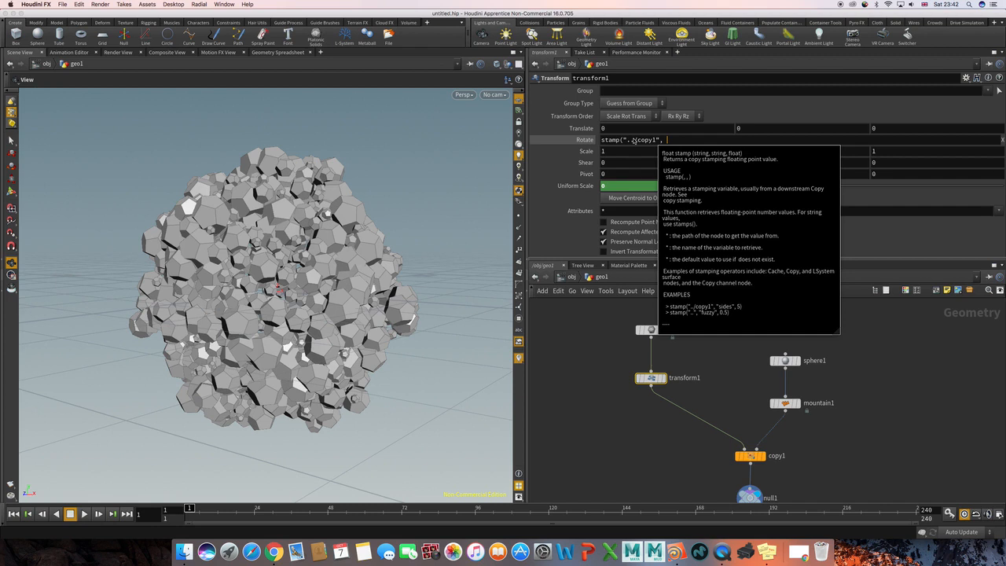
pyautogui.write(' "rot')
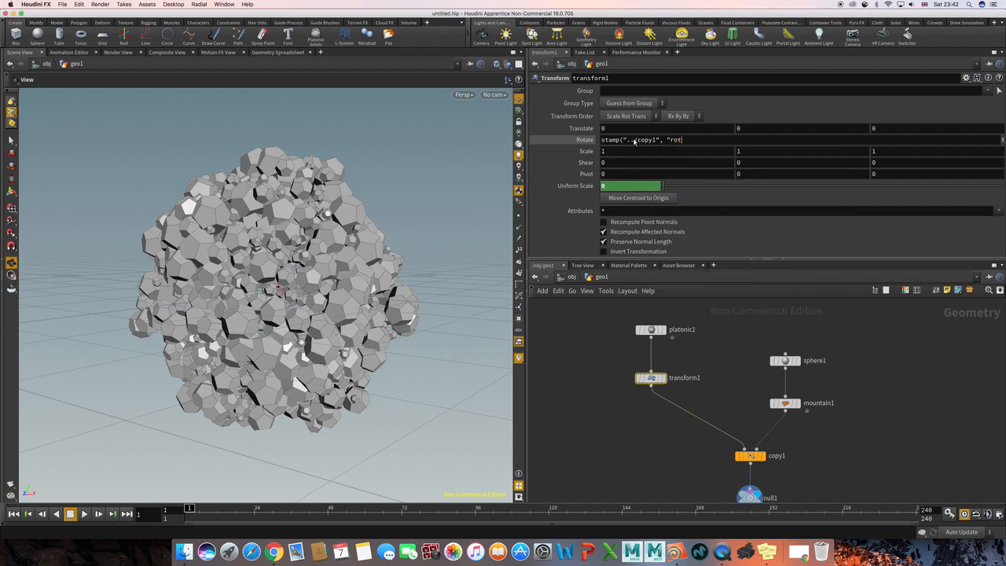
pyautogui.write('"')
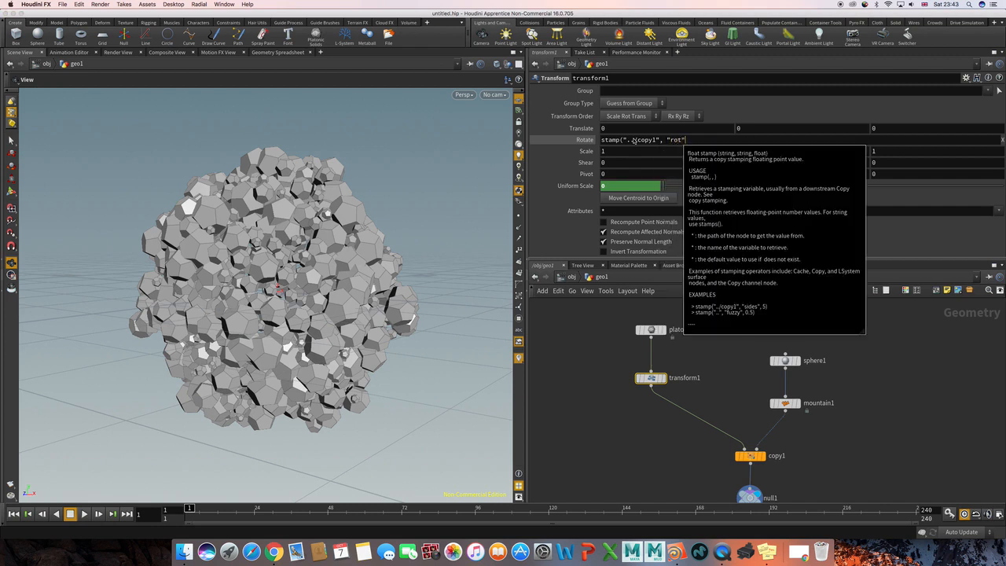
pyautogui.write(', 0)')
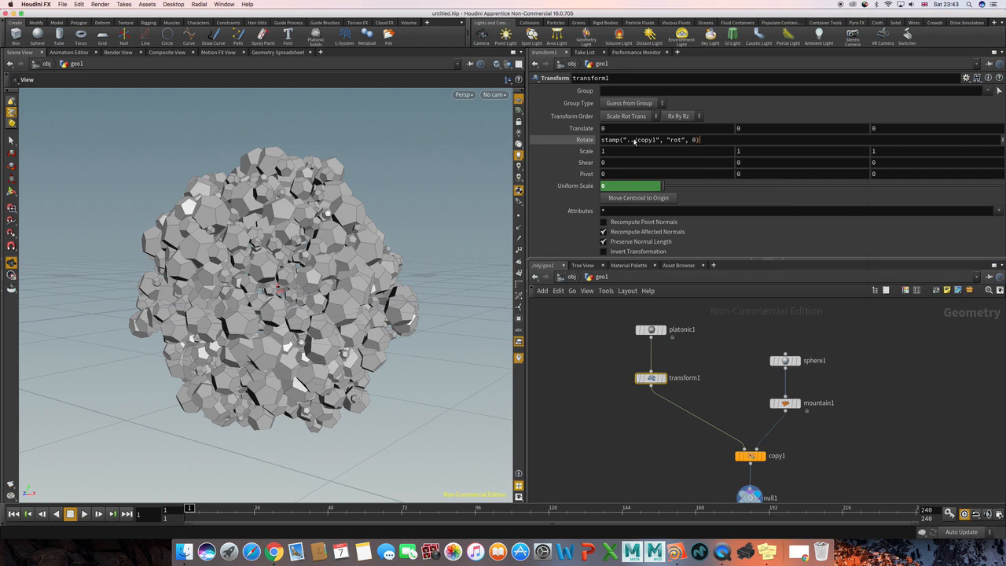
pyautogui.press('Return')
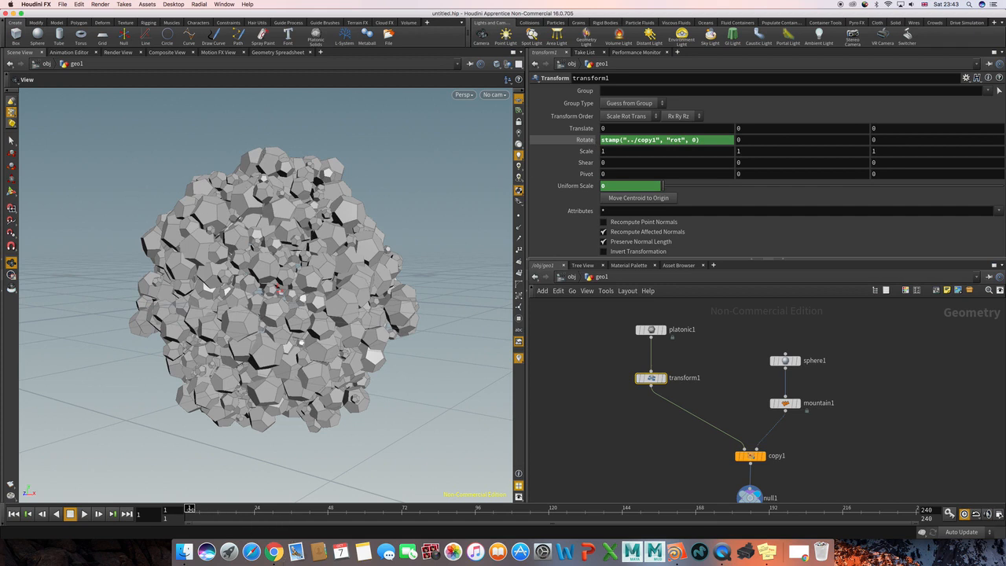
# Review the platonic node's parameters, the Copy Stamp node's stamp variables and the overall node network.
pyautogui.moveTo(191, 511); pyautogui.dragTo(167, 508)
pyautogui.click(651, 330)
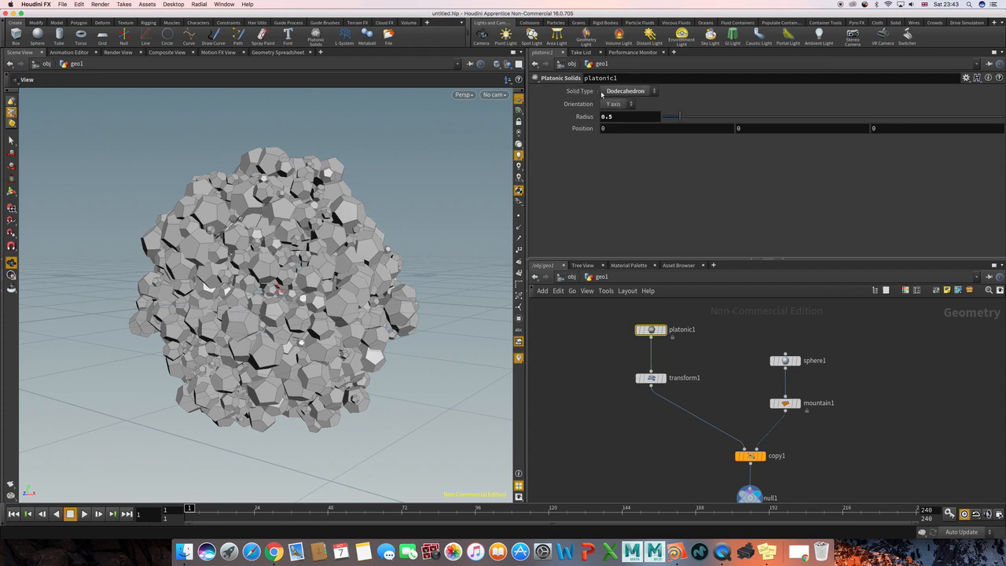
pyautogui.moveTo(723, 421); pyautogui.dragTo(785, 474)
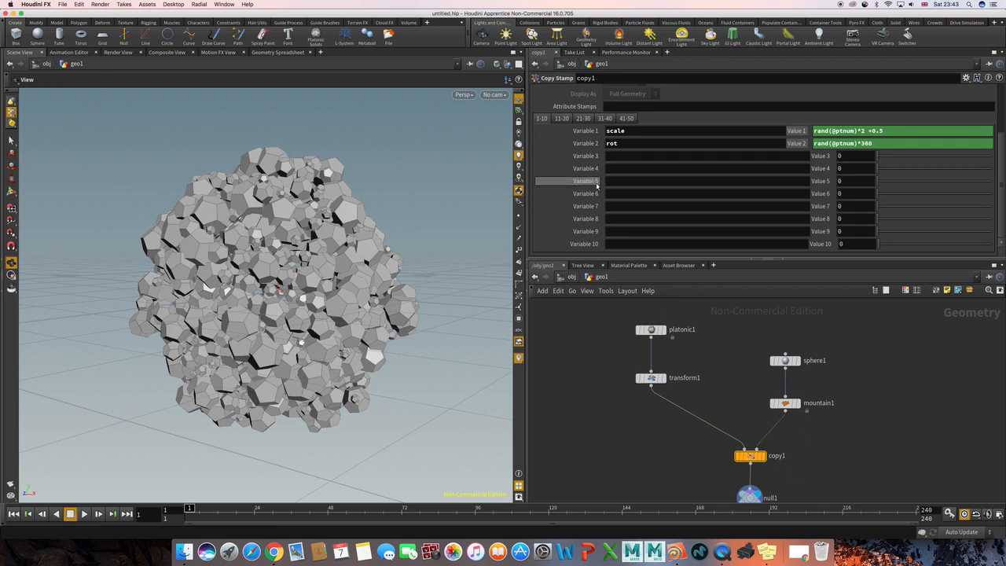
pyautogui.scroll(3, 598, 201)
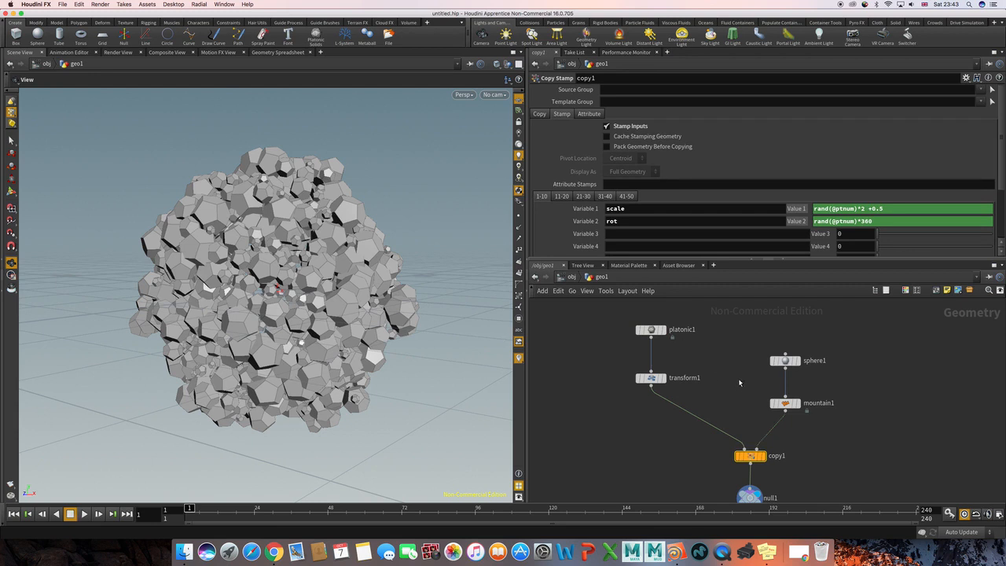
pyautogui.scroll(1, 731, 379)
pyautogui.scroll(1, 717, 362)
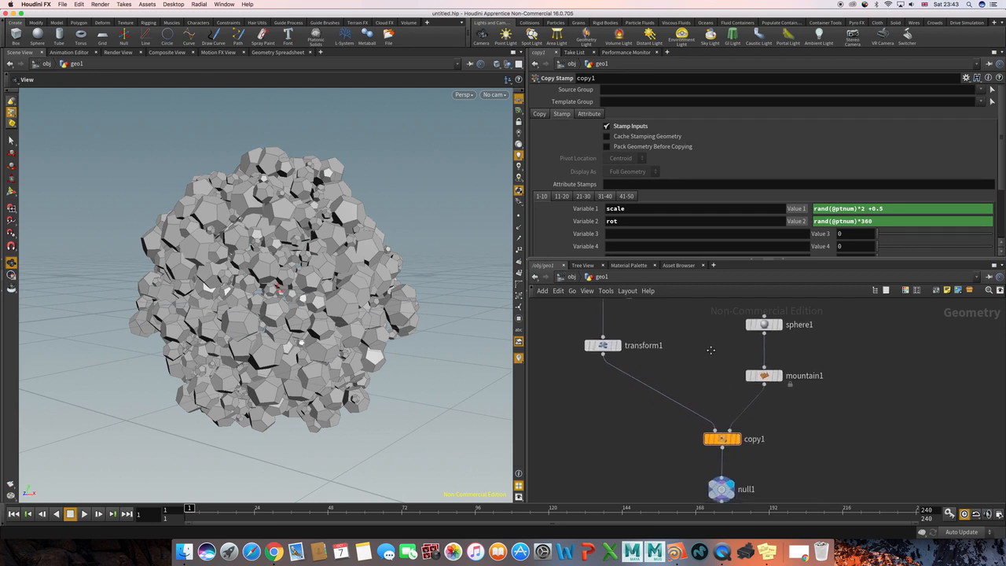
pyautogui.scroll(-4, 711, 351)
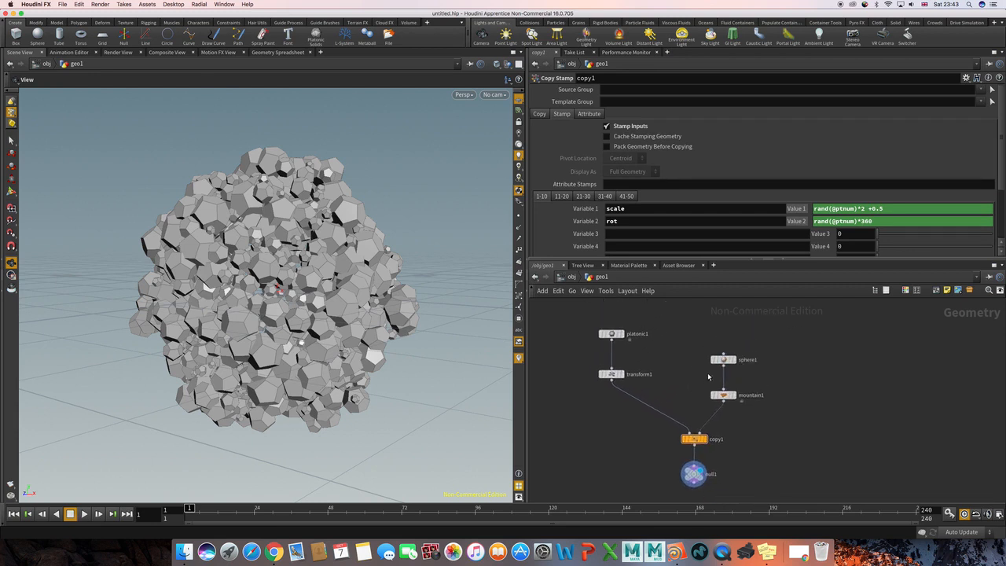